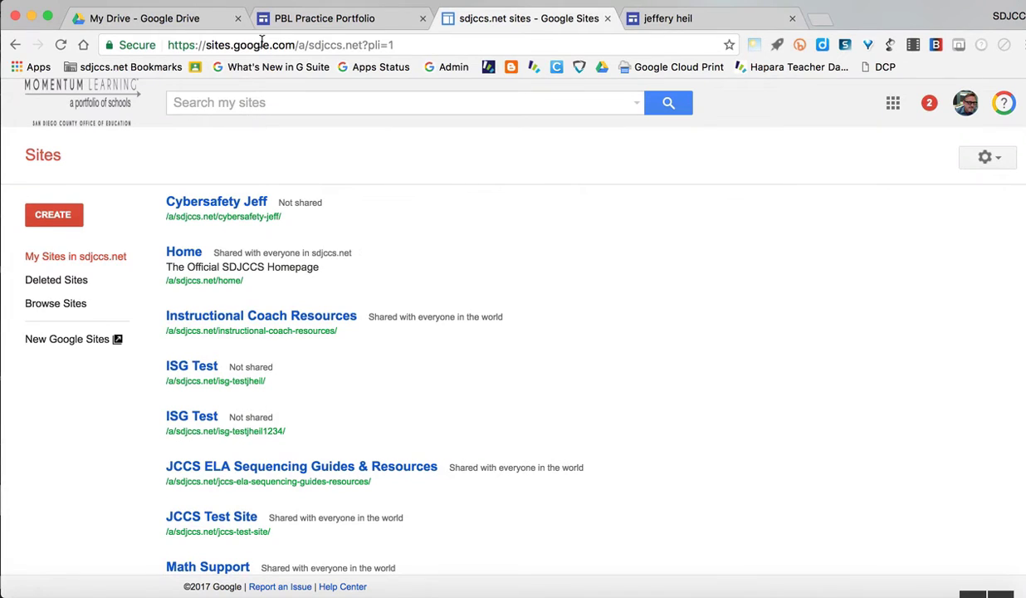
scroll(281, 317, down, 1)
scroll(279, 316, down, 3)
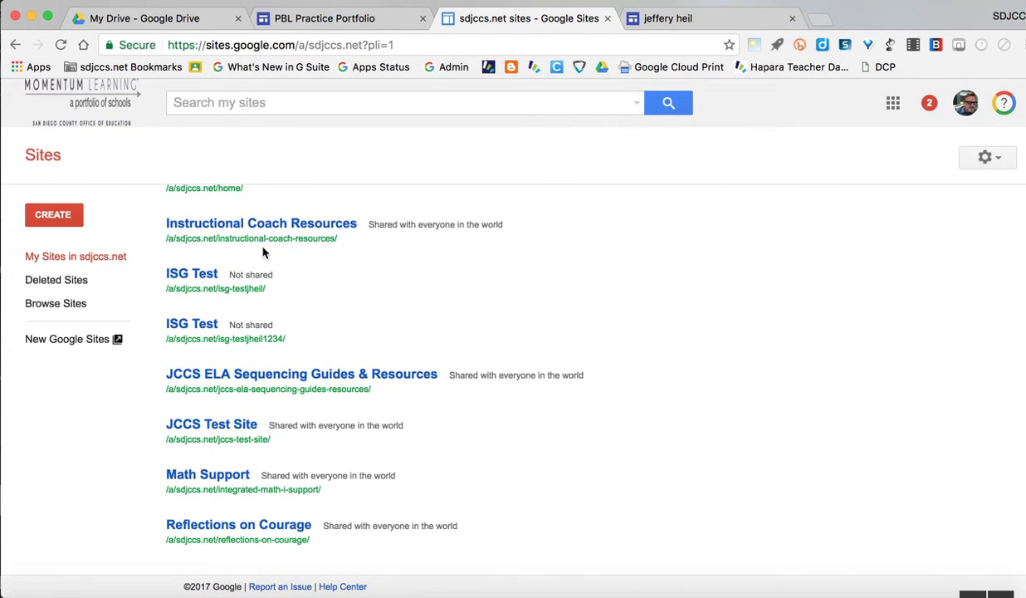
scroll(238, 284, up, 3)
scroll(239, 283, down, 3)
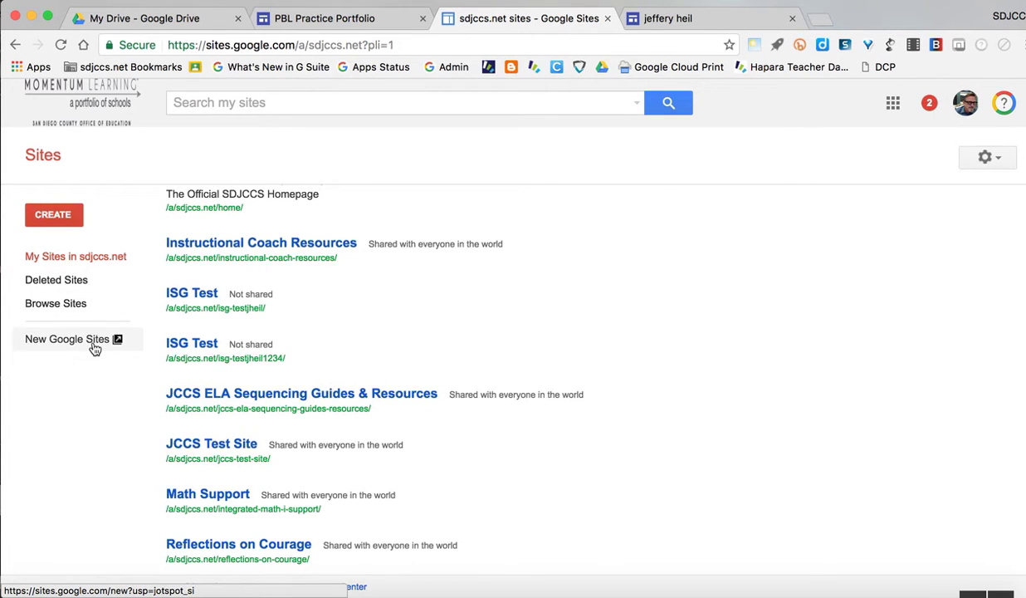
- Switch to Google Drive and create a new Google Sites site from My Drive
click(162, 21)
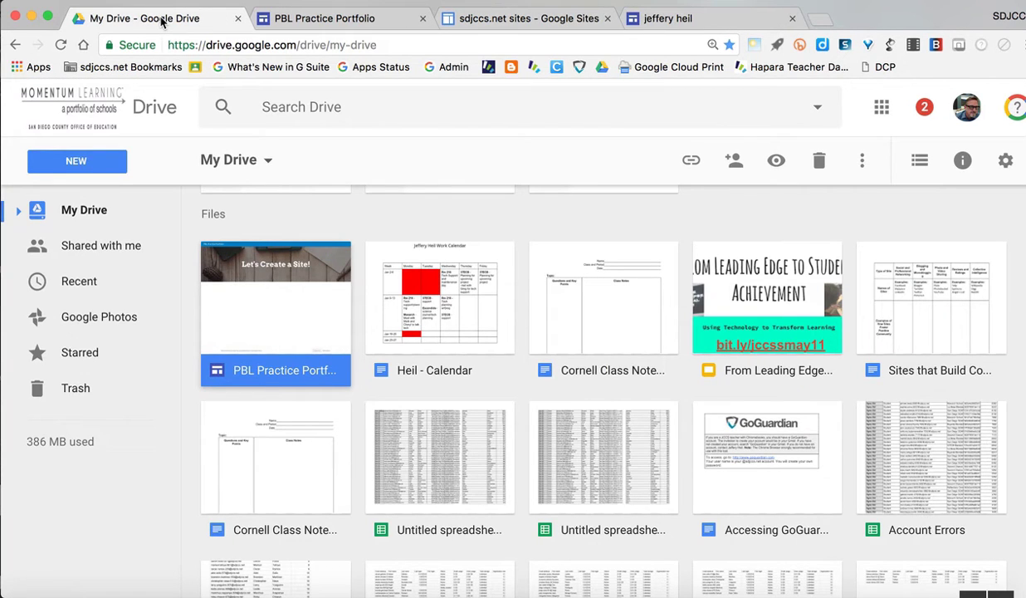
scroll(190, 357, up, 5)
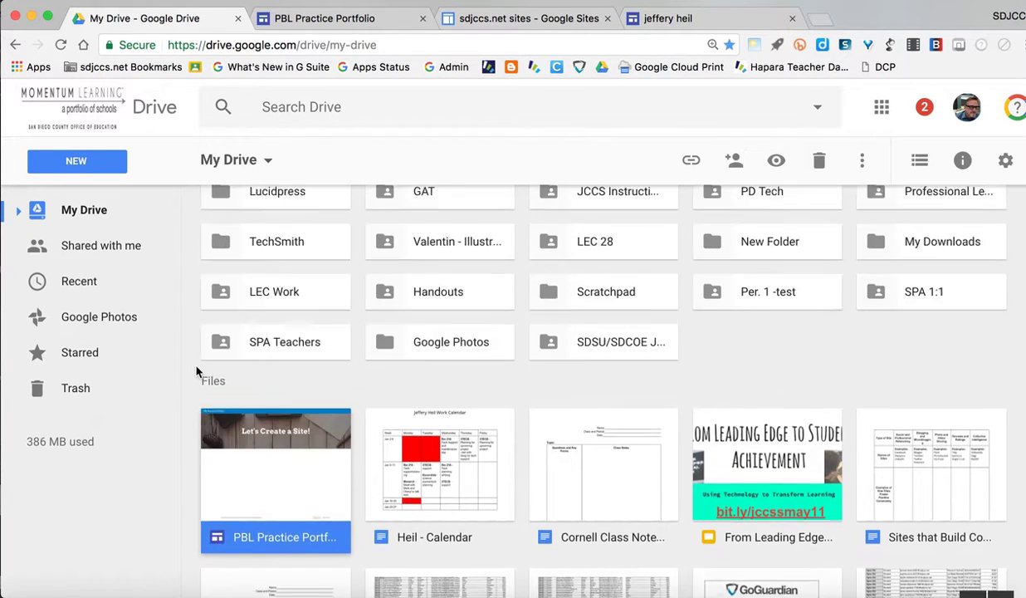
click(92, 161)
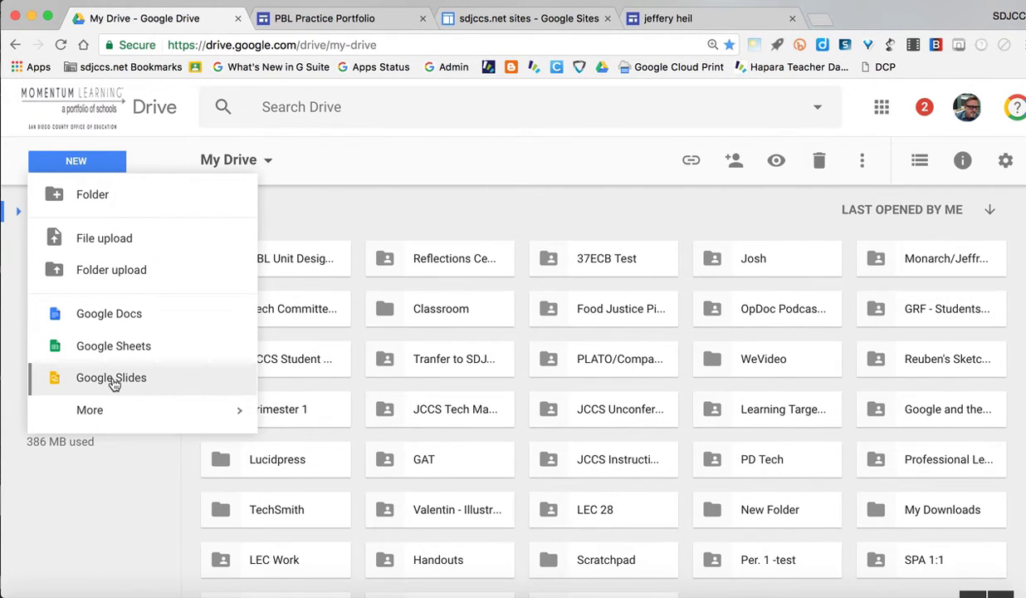
mouse_move(115, 395)
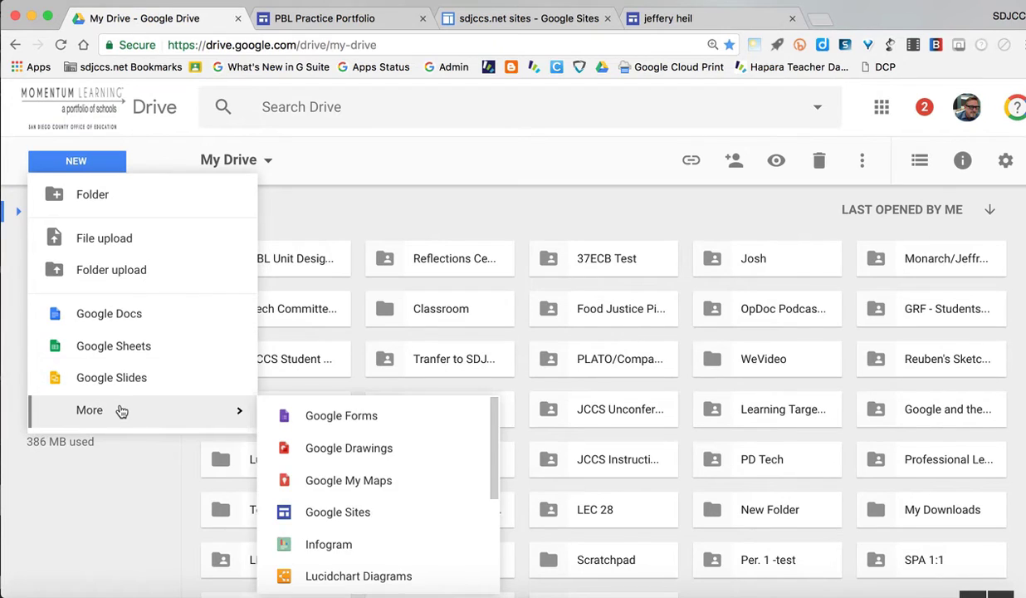
click(350, 514)
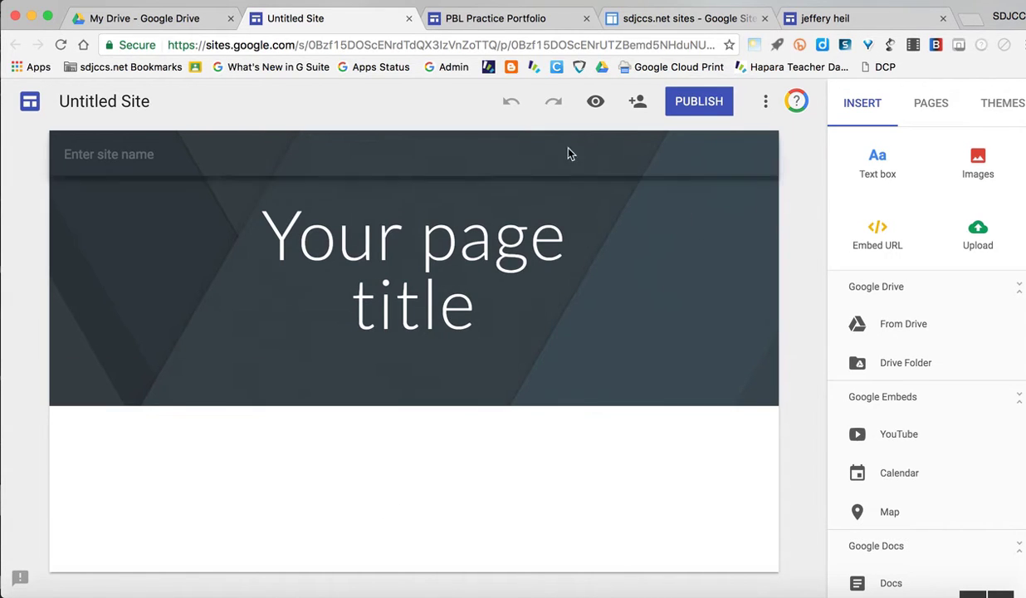
mouse_move(78, 402)
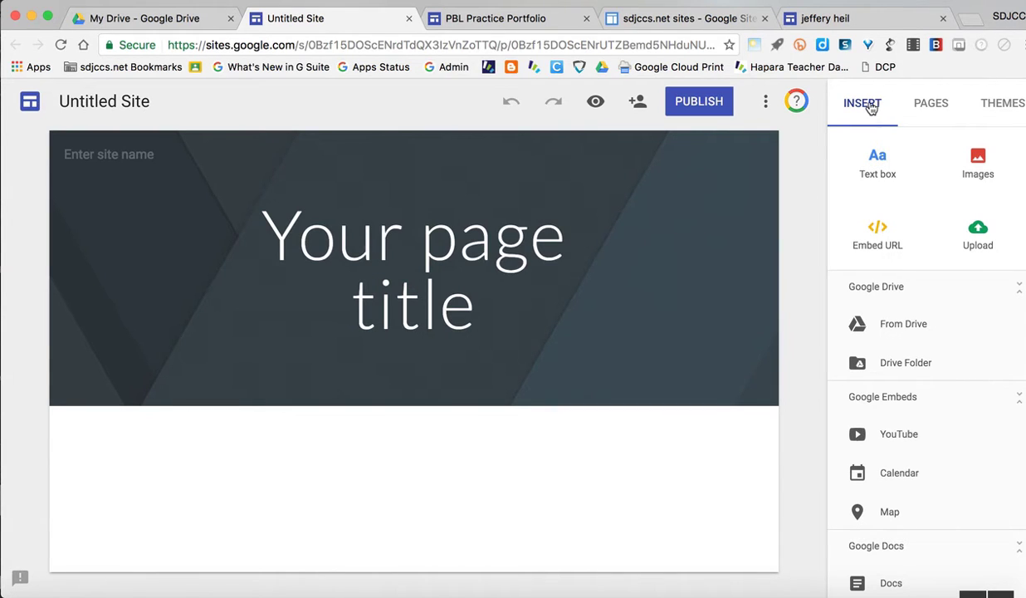
click(933, 103)
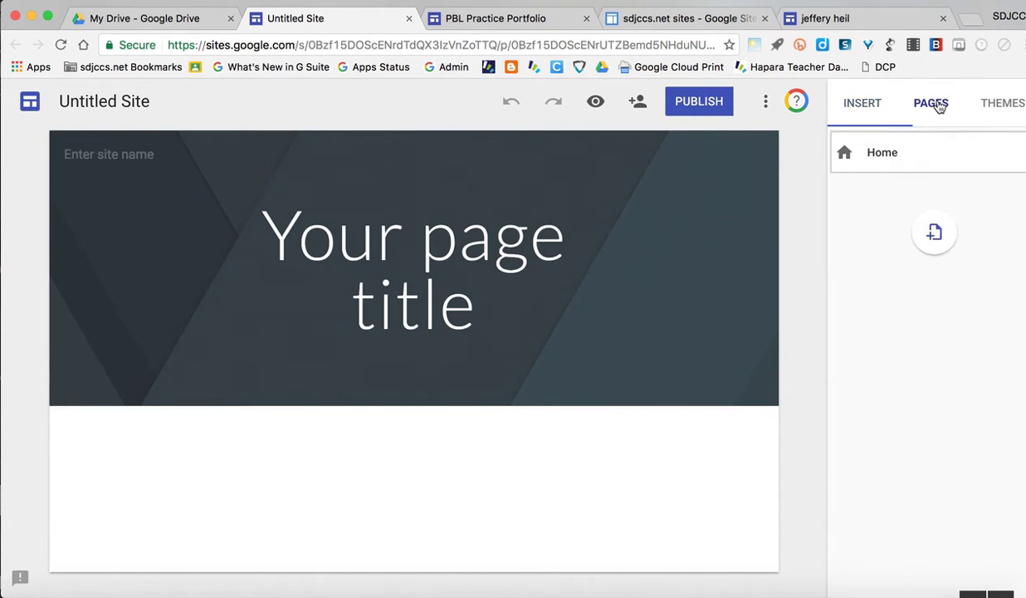
click(1013, 106)
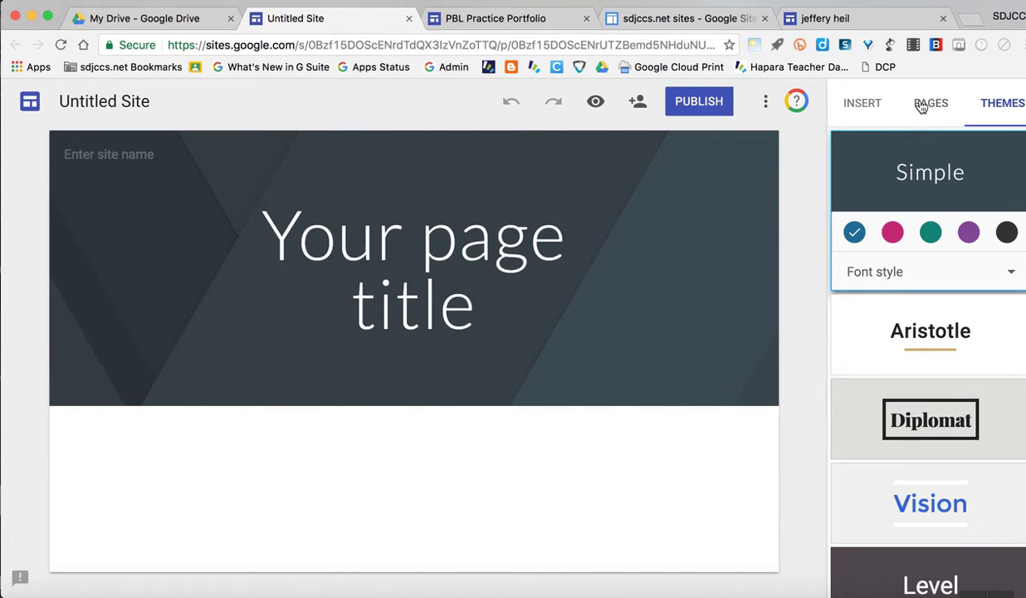
click(865, 105)
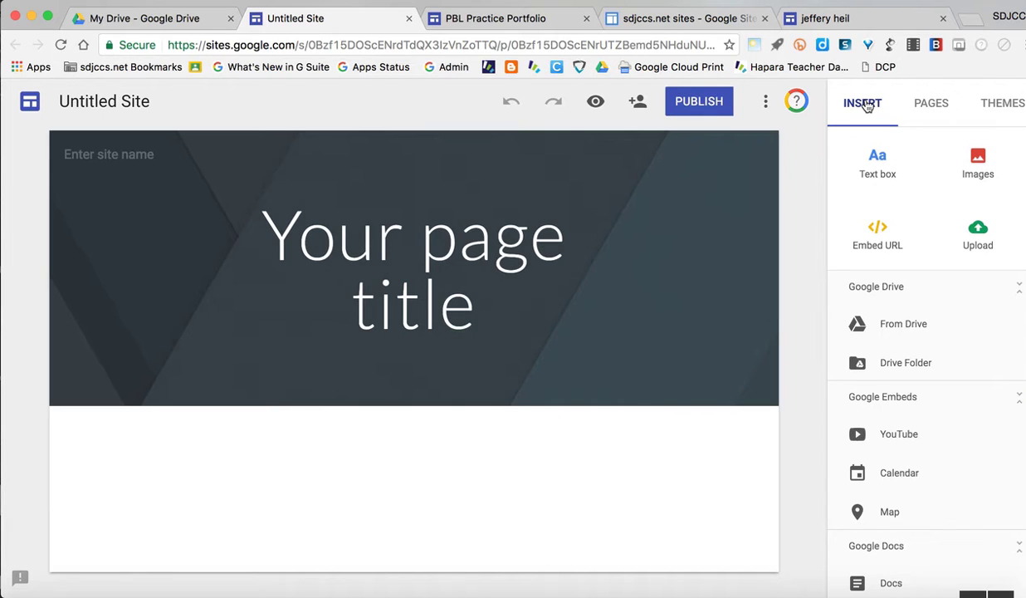
- Replace the placeholder page title in the header with "My Amazing Site"
click(493, 243)
triple_click(509, 249)
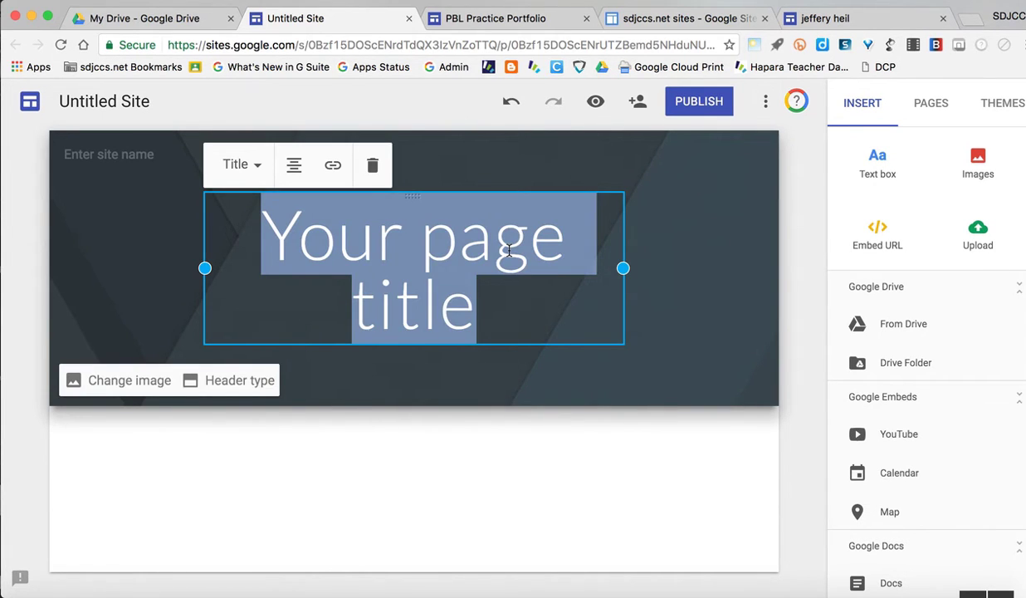
text(My A)
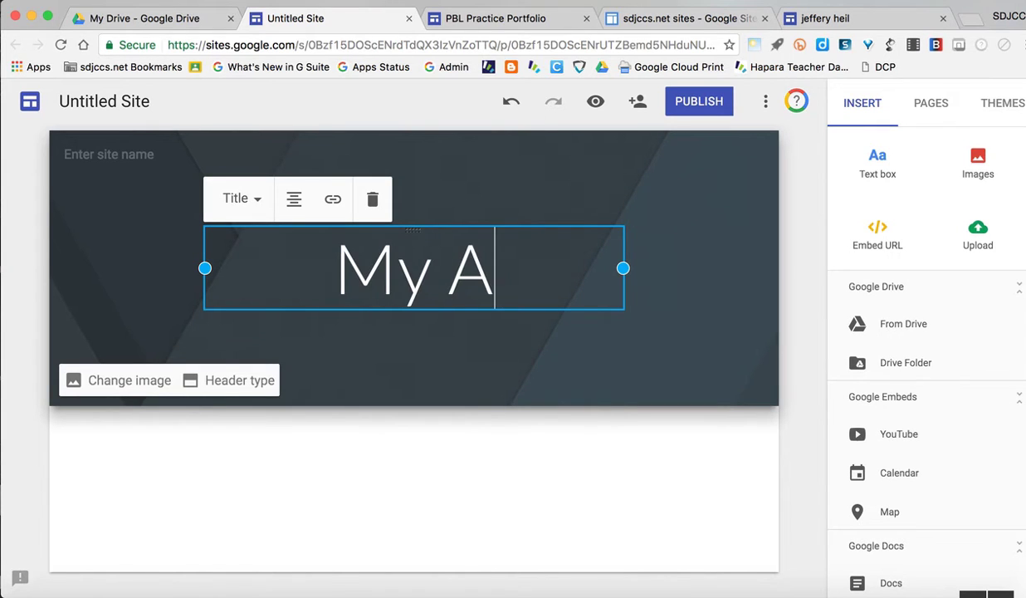
text(mazing Sit)
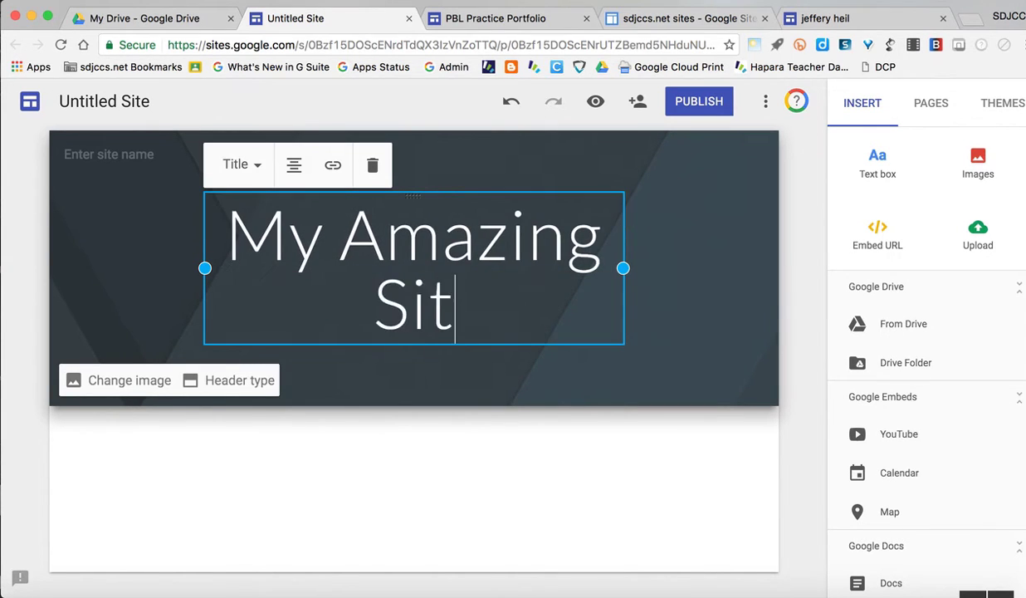
text(e)
- Rename the untitled site document as "My Amazing Site"
click(75, 101)
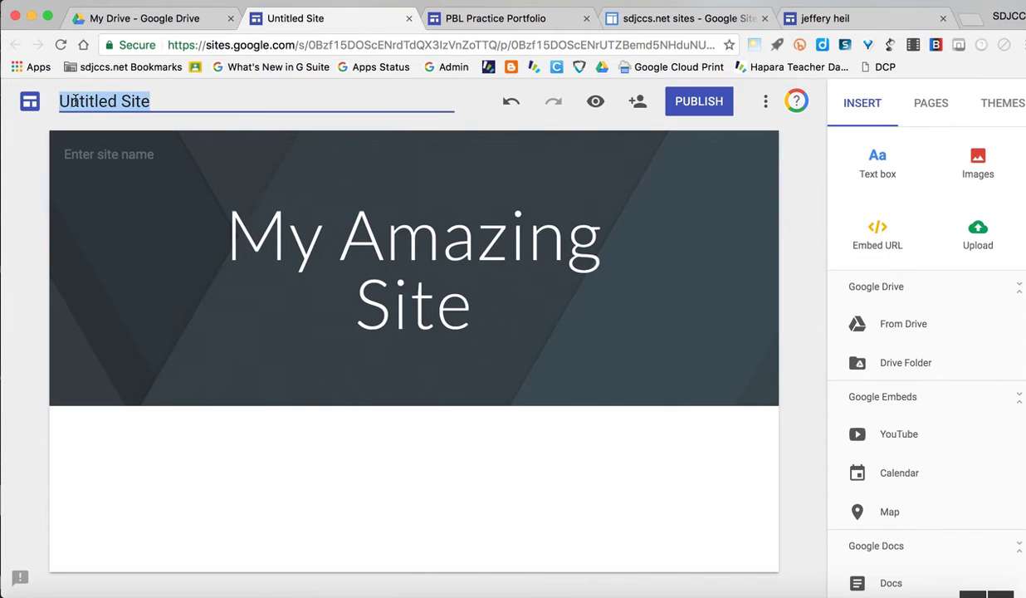
text(My Am)
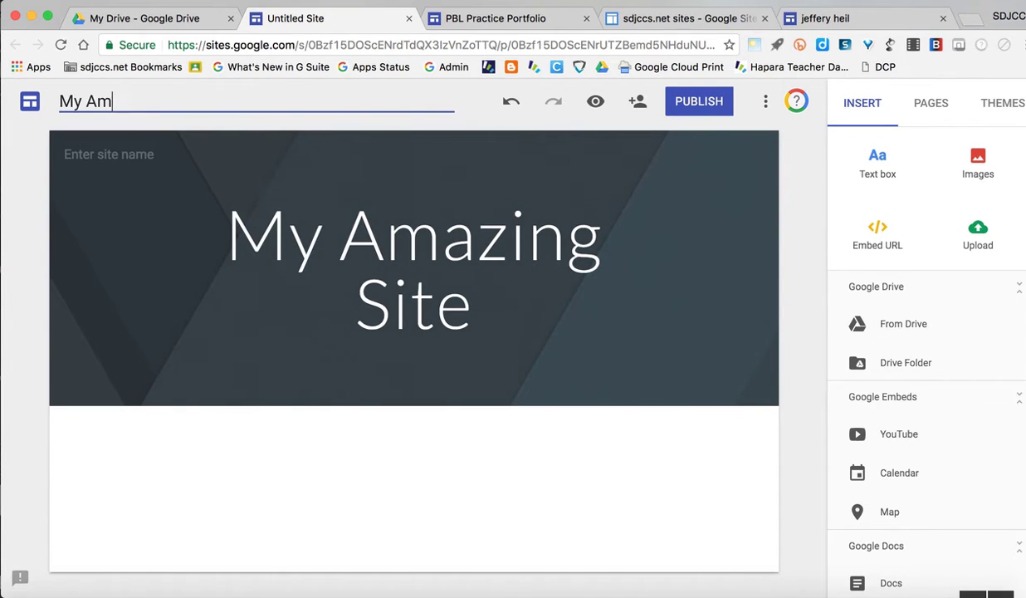
text(azing Site)
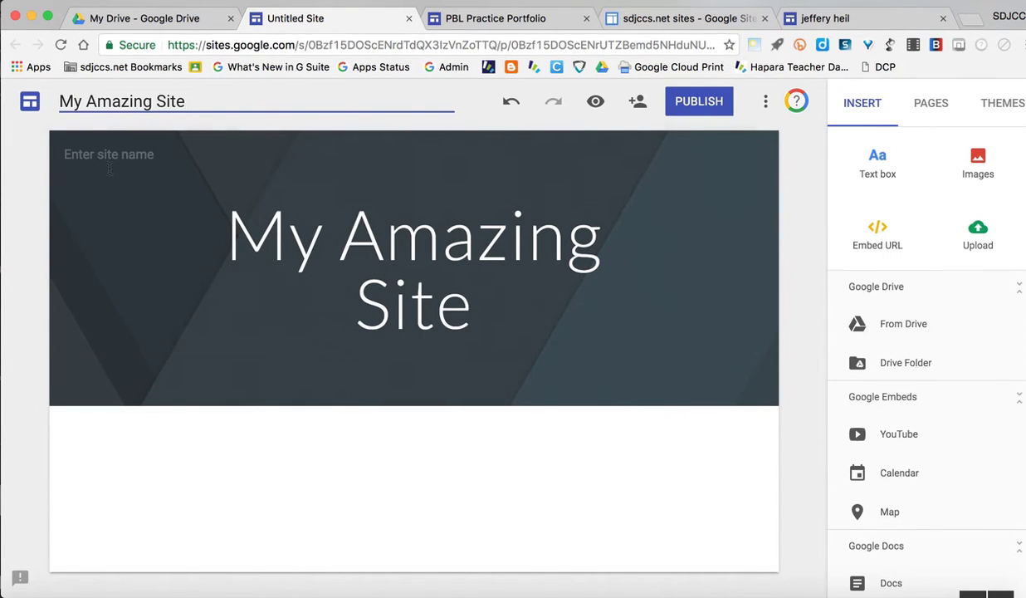
click(263, 489)
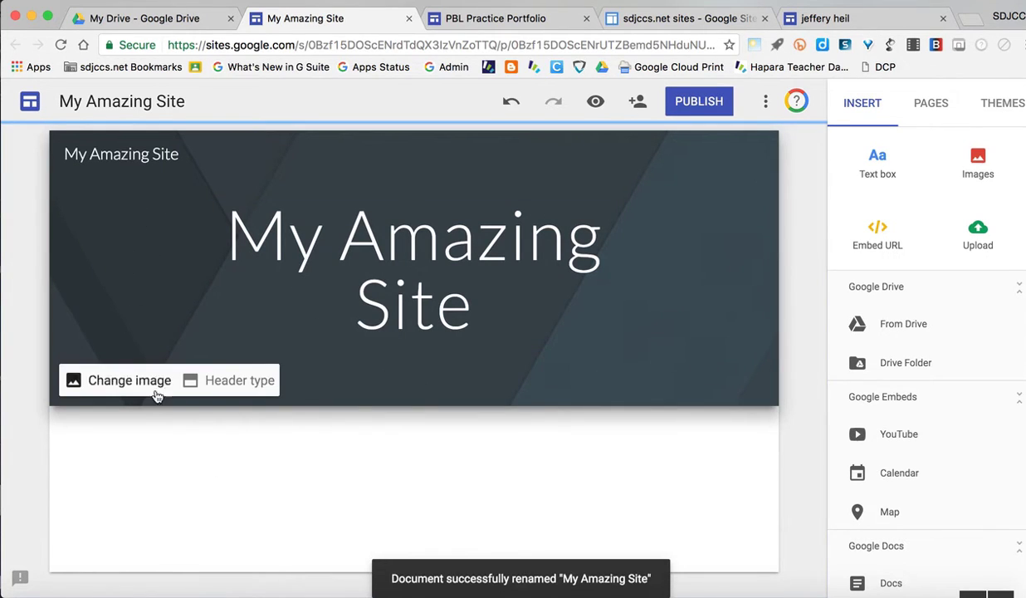
- Try the Title only and Banner header types, and set the page header to Large banner
click(222, 395)
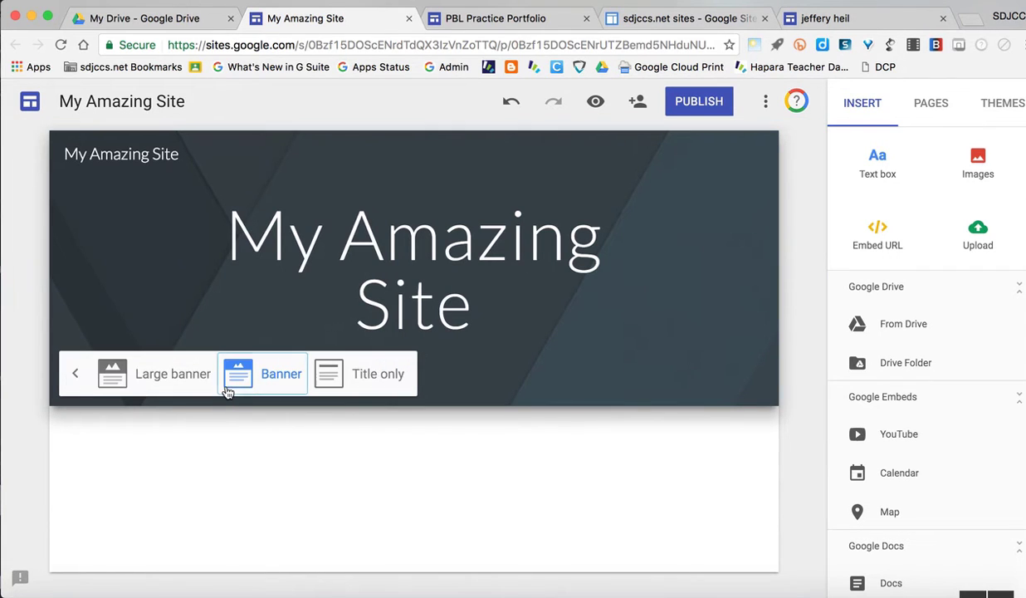
click(352, 384)
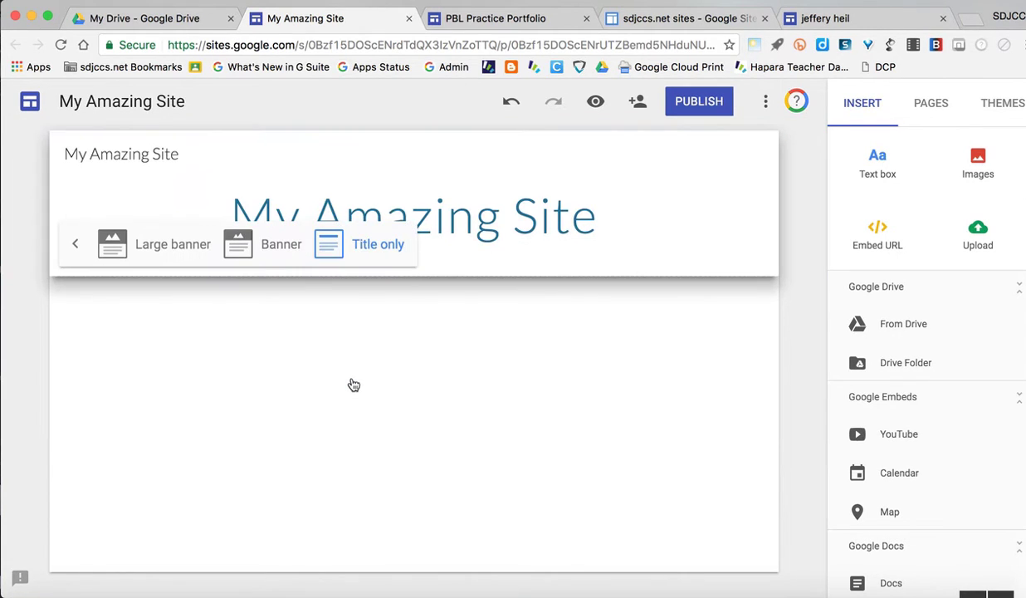
click(270, 252)
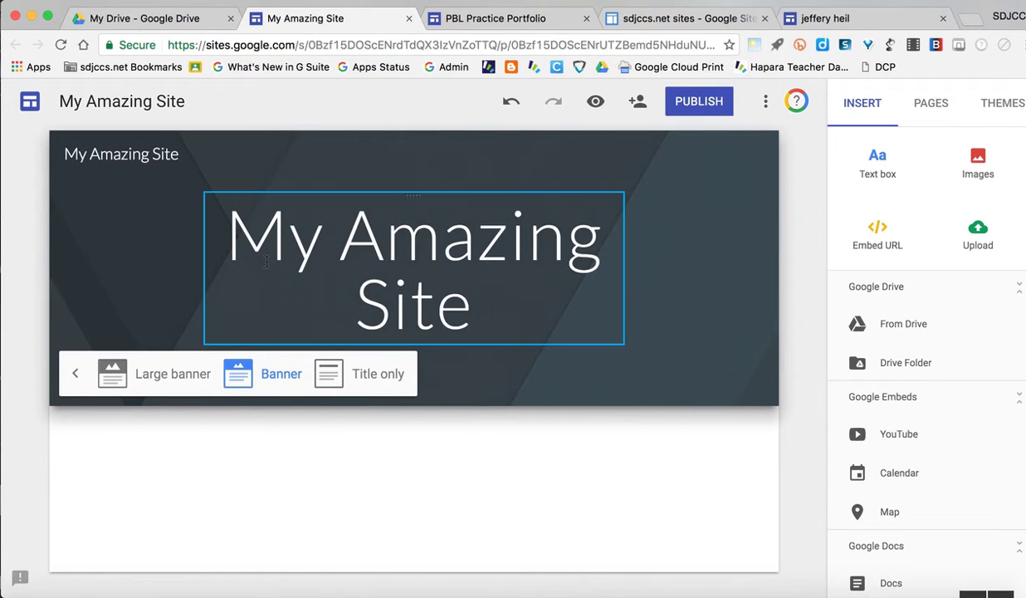
click(174, 374)
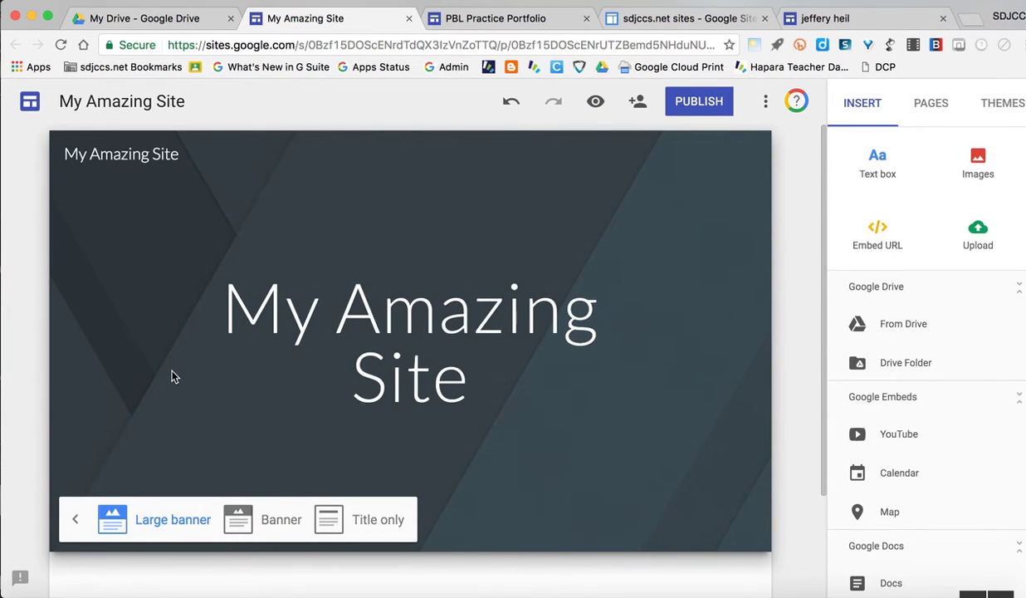
scroll(172, 376, down, 3)
scroll(176, 378, up, 1)
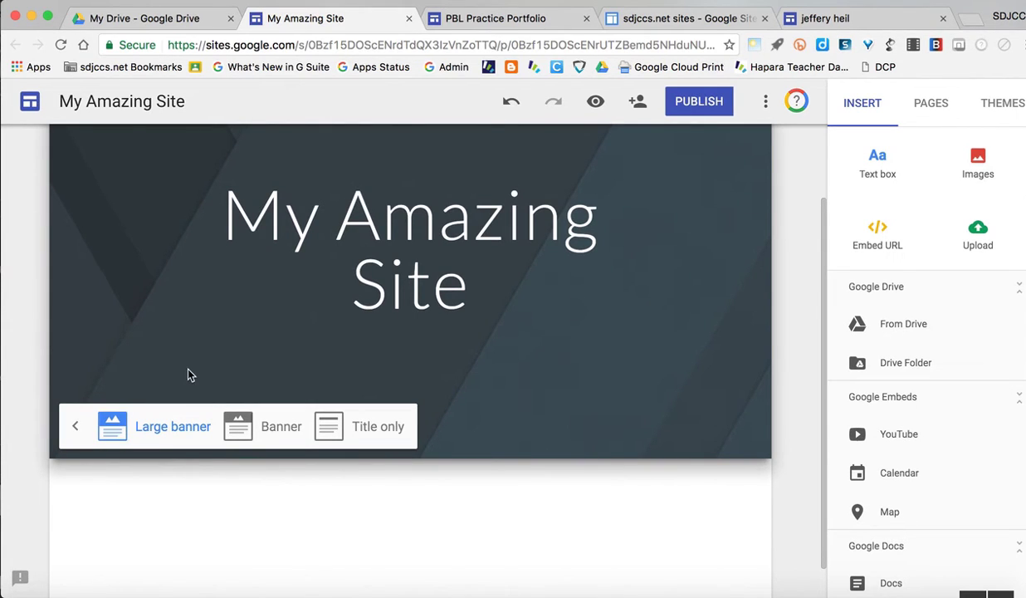
scroll(277, 371, up, 2)
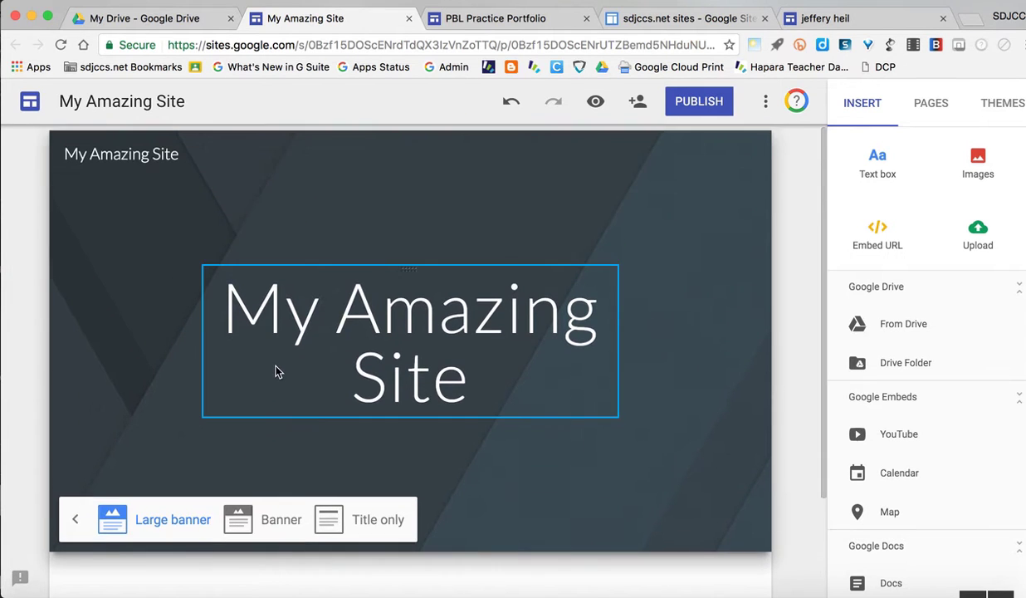
scroll(277, 371, down, 2)
scroll(277, 371, up, 2)
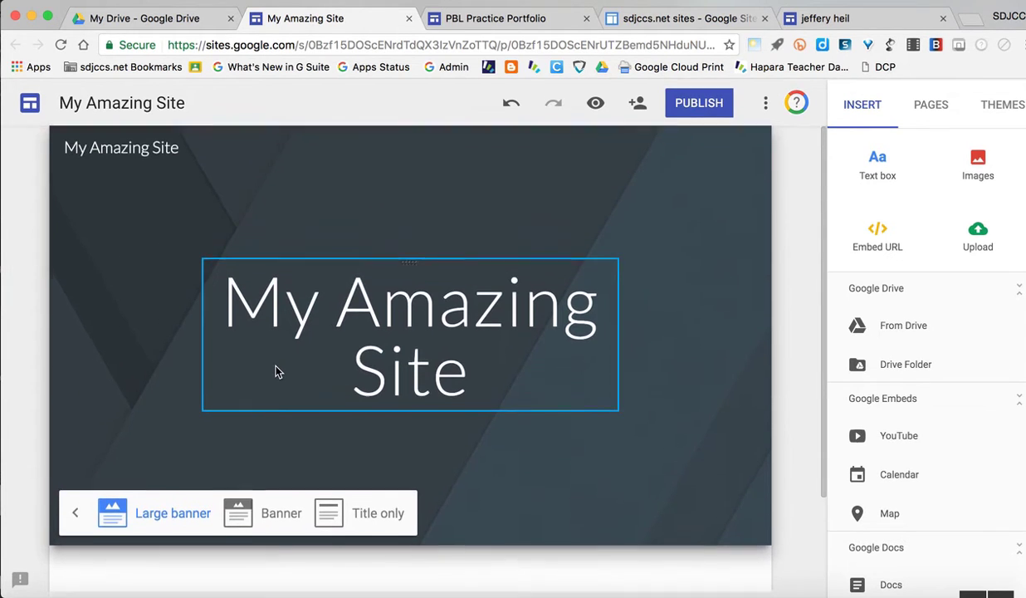
- Apply the Vision theme to the site
click(1003, 103)
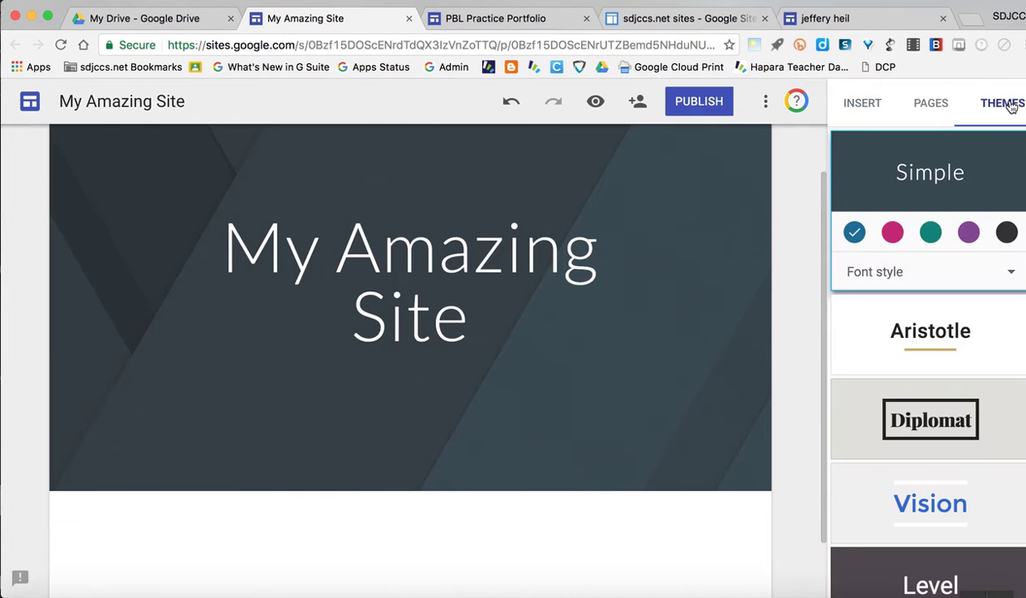
scroll(955, 291, down, 3)
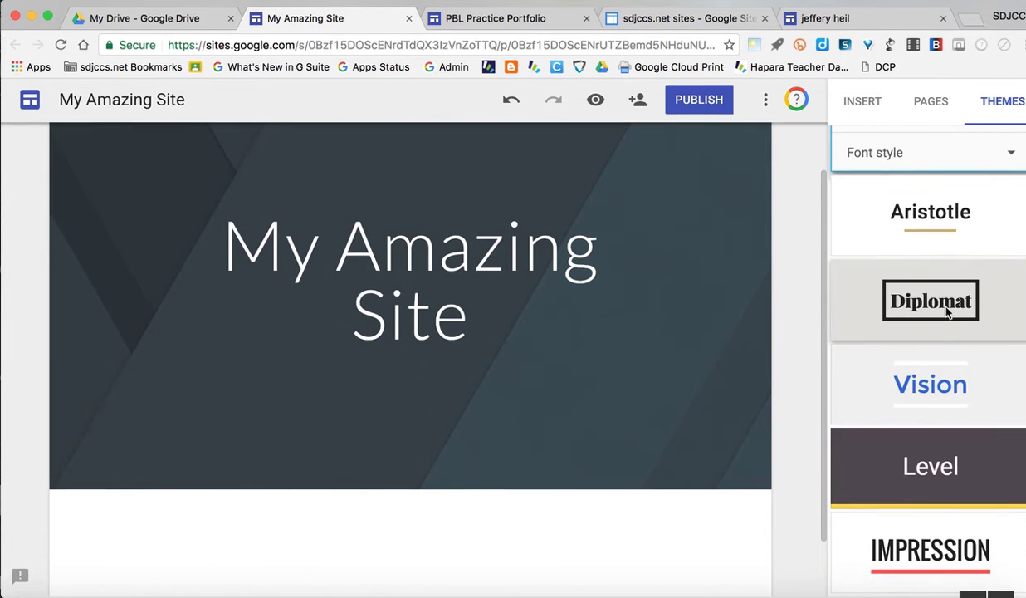
scroll(947, 311, up, 2)
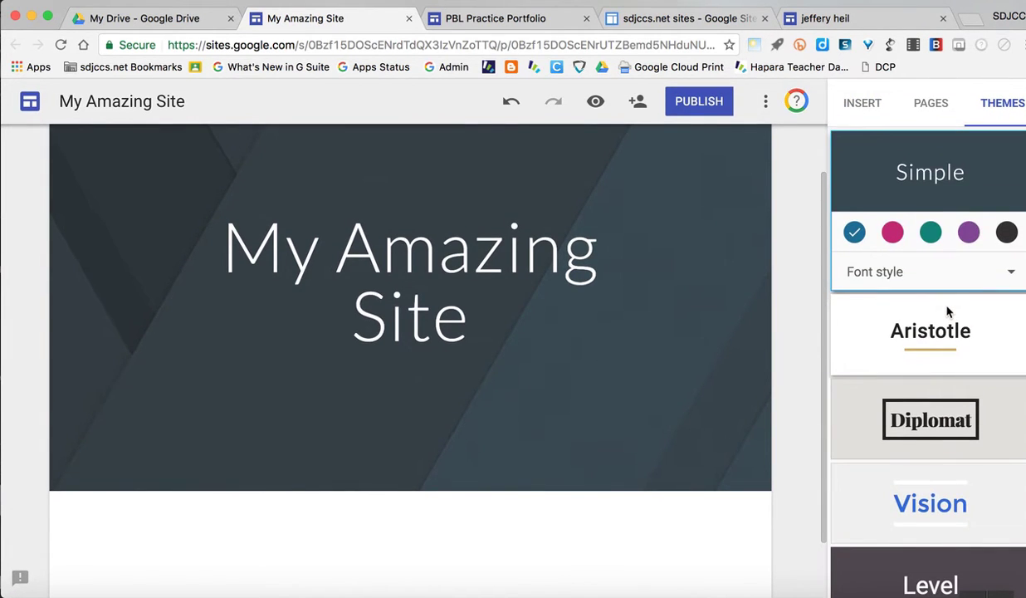
scroll(947, 312, down, 2)
click(965, 369)
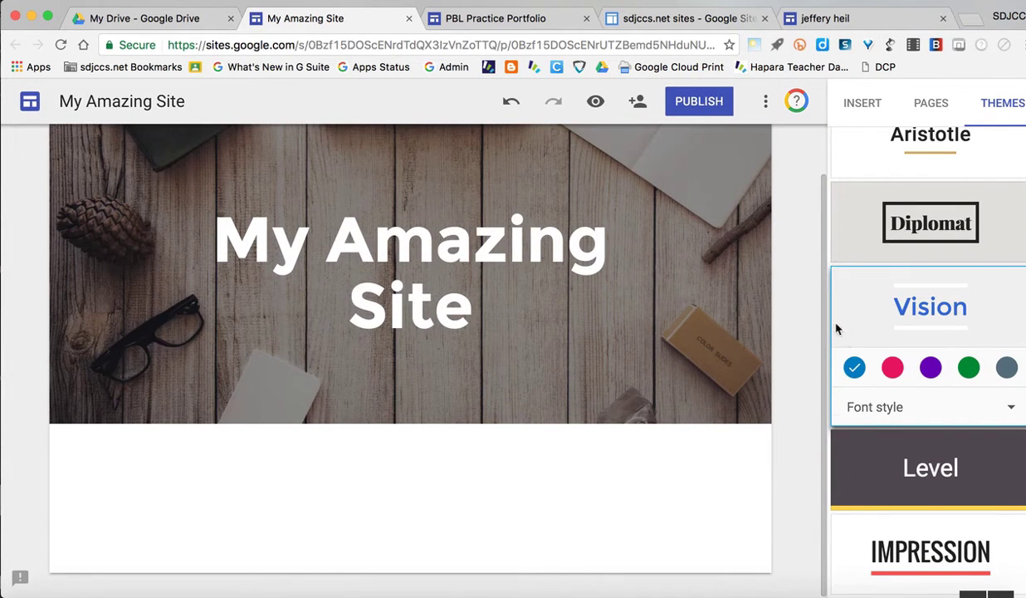
scroll(666, 299, up, 1)
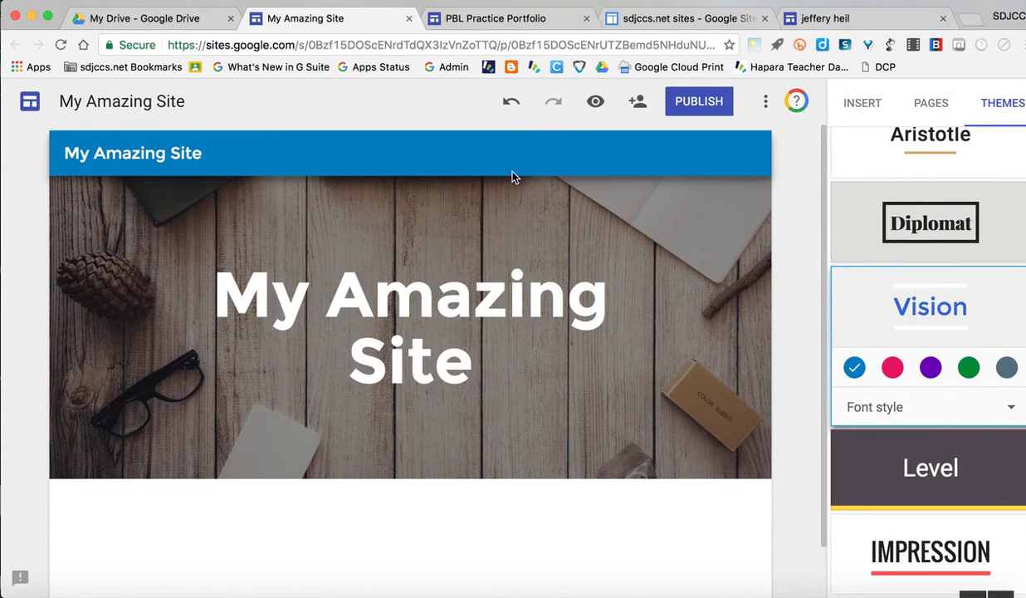
- Try other accent colours for the Vision theme, settle on slate grey, and set its font style to Classic
click(901, 374)
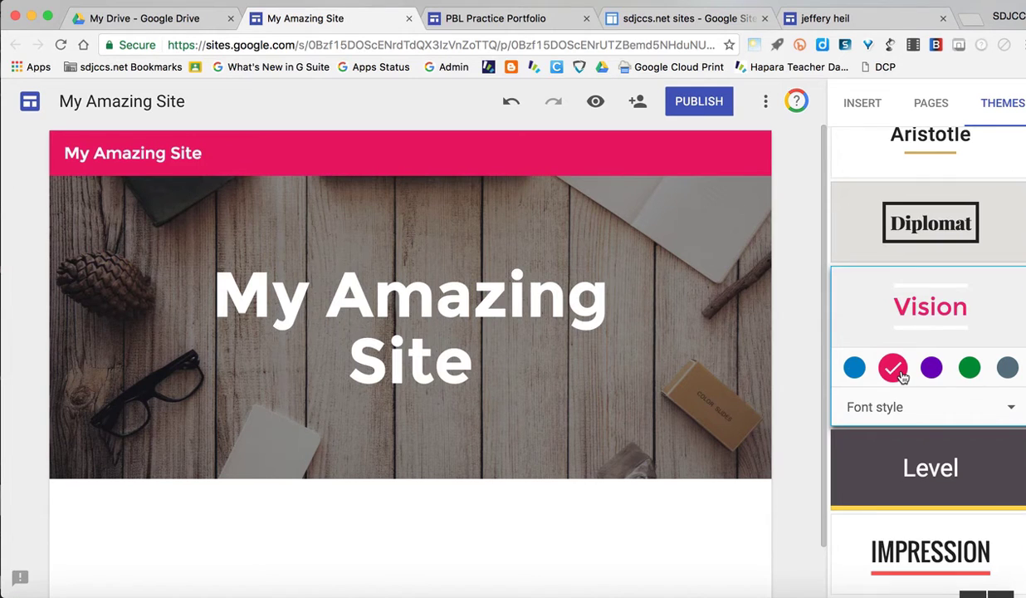
click(969, 369)
click(1007, 369)
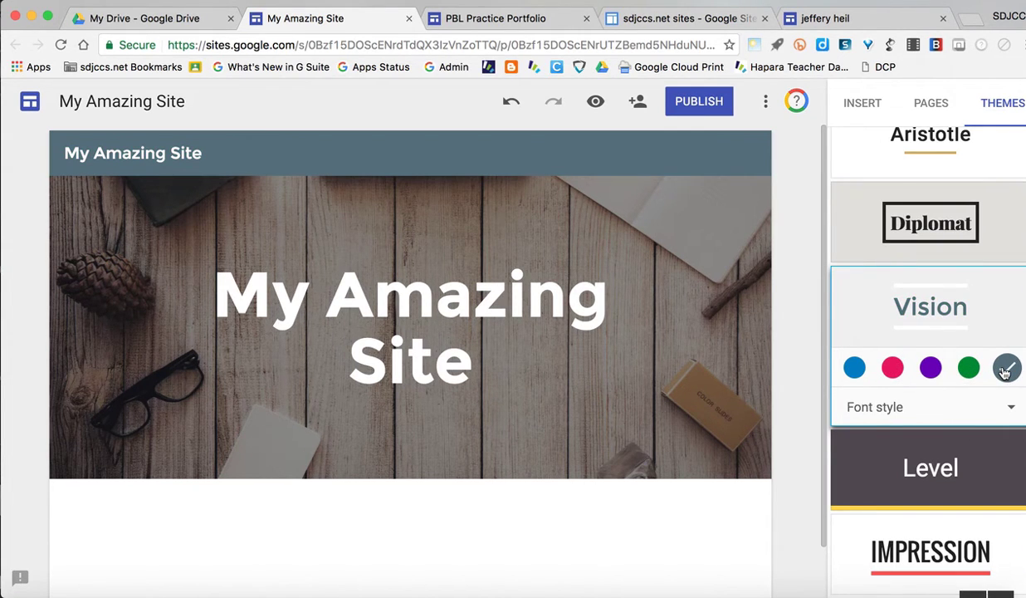
click(925, 408)
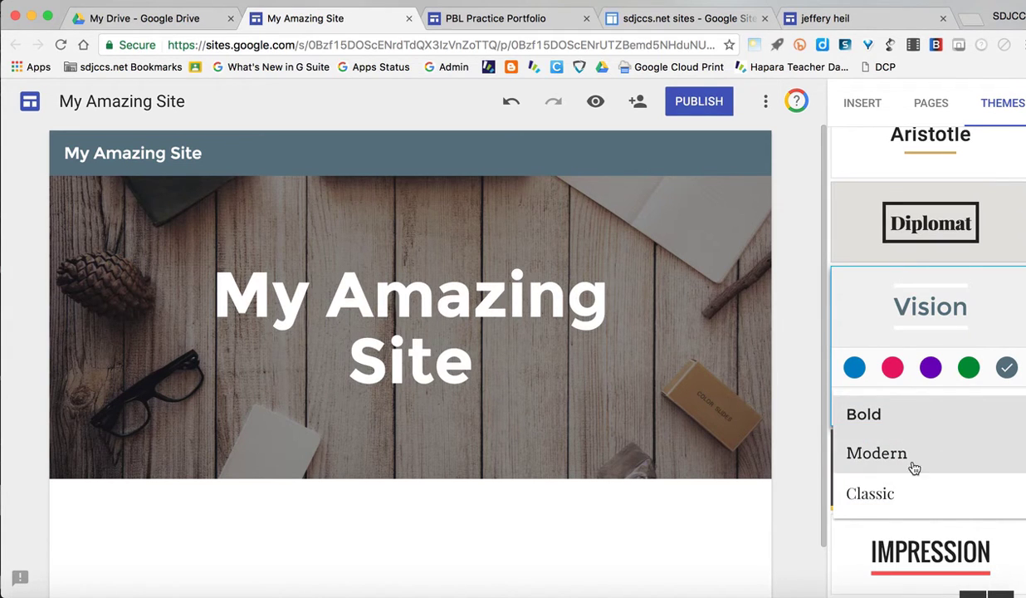
click(868, 491)
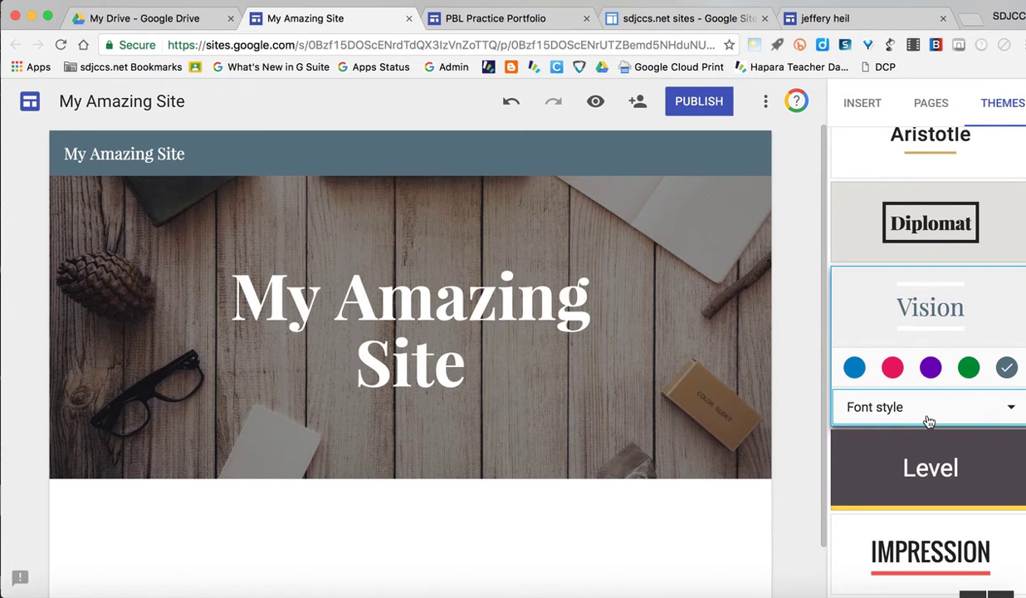
scroll(909, 324, up, 3)
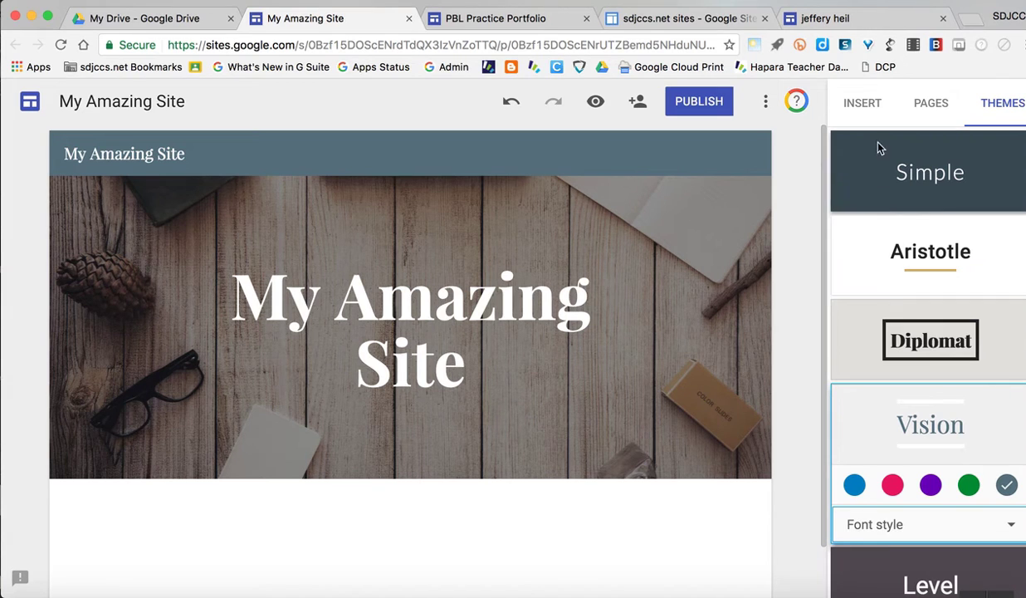
- Review the kinds of content that can be inserted, from text boxes and images to Google Drive, Embeds and Docs items
click(863, 106)
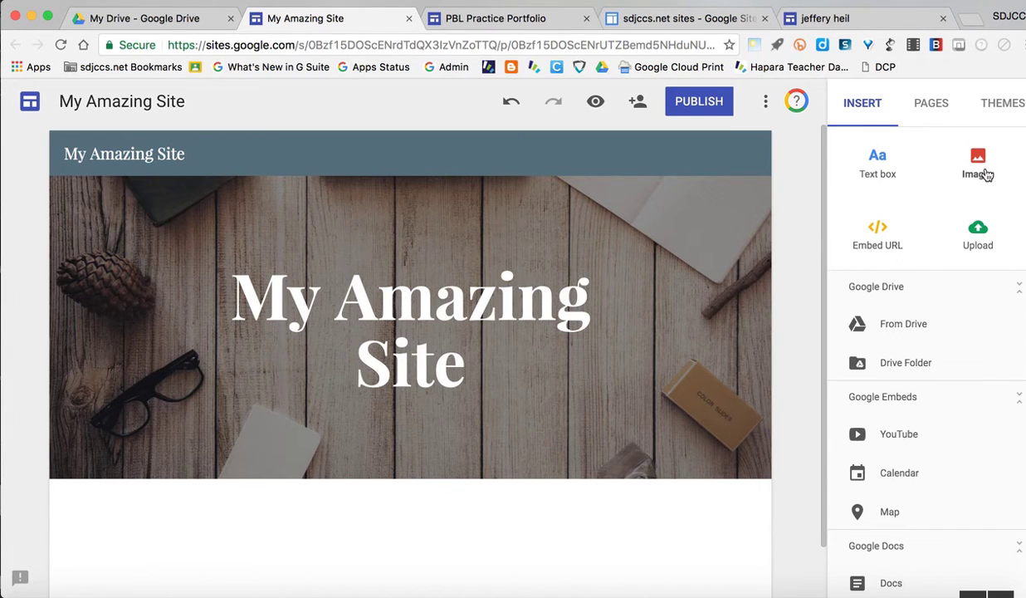
scroll(980, 249, down, 1)
scroll(980, 252, down, 2)
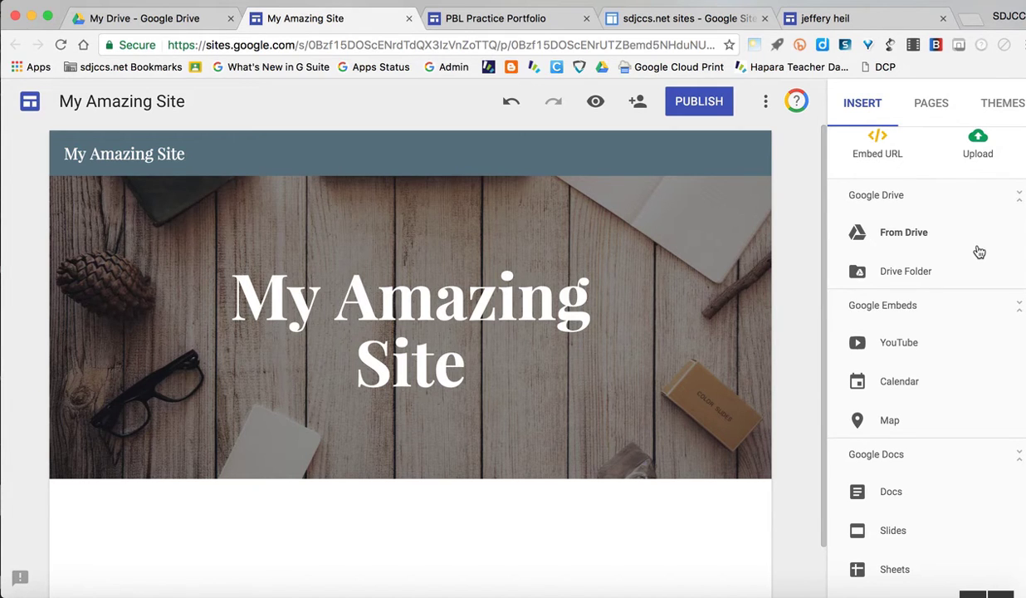
scroll(994, 371, down, 2)
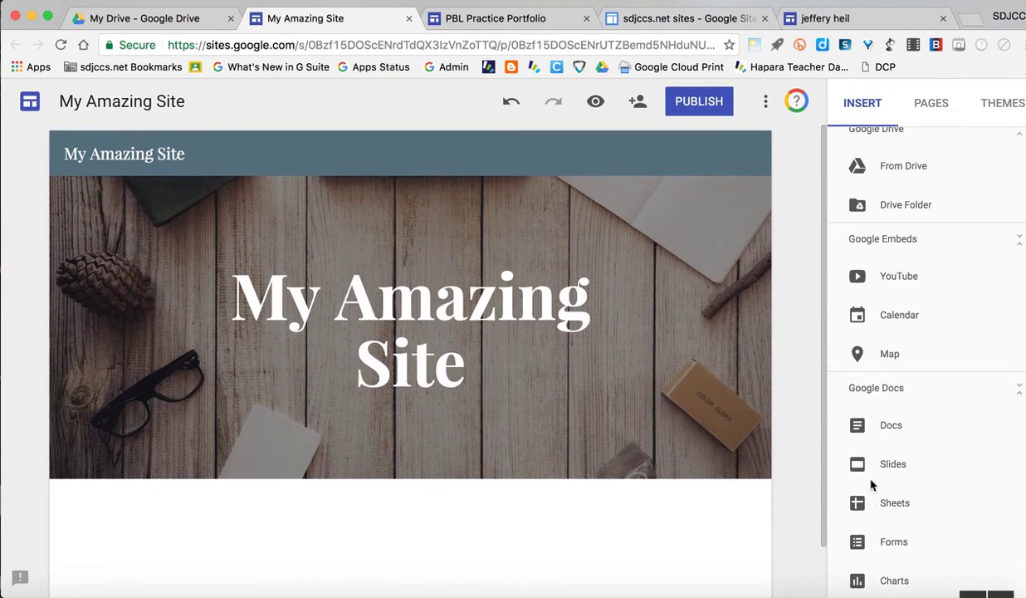
scroll(911, 470, up, 3)
scroll(914, 460, up, 1)
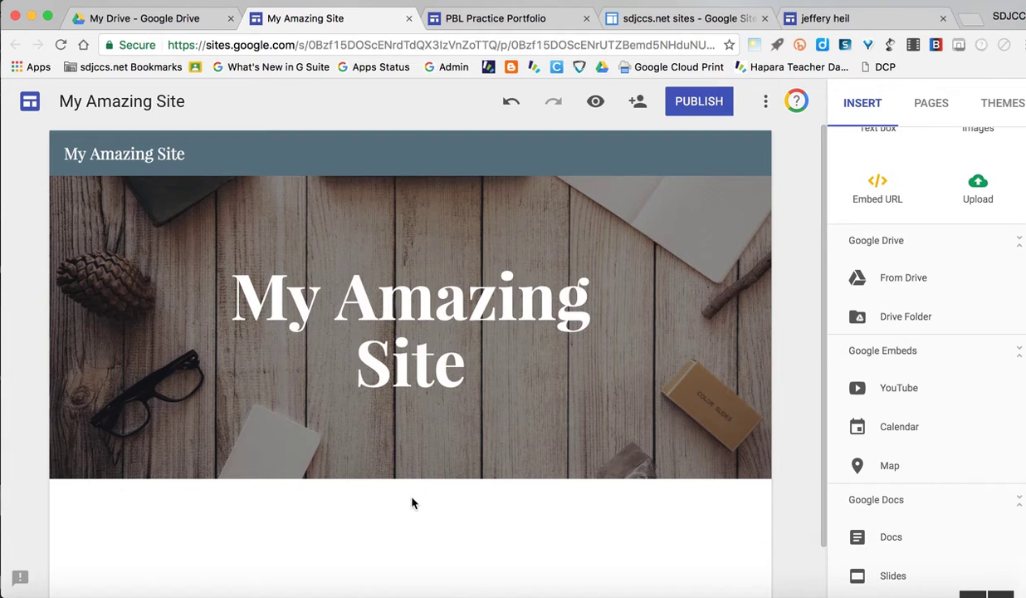
- Replace the header image with the gallery's dark typewriter-keys photo and turn off its readability adjustment
scroll(413, 501, down, 2)
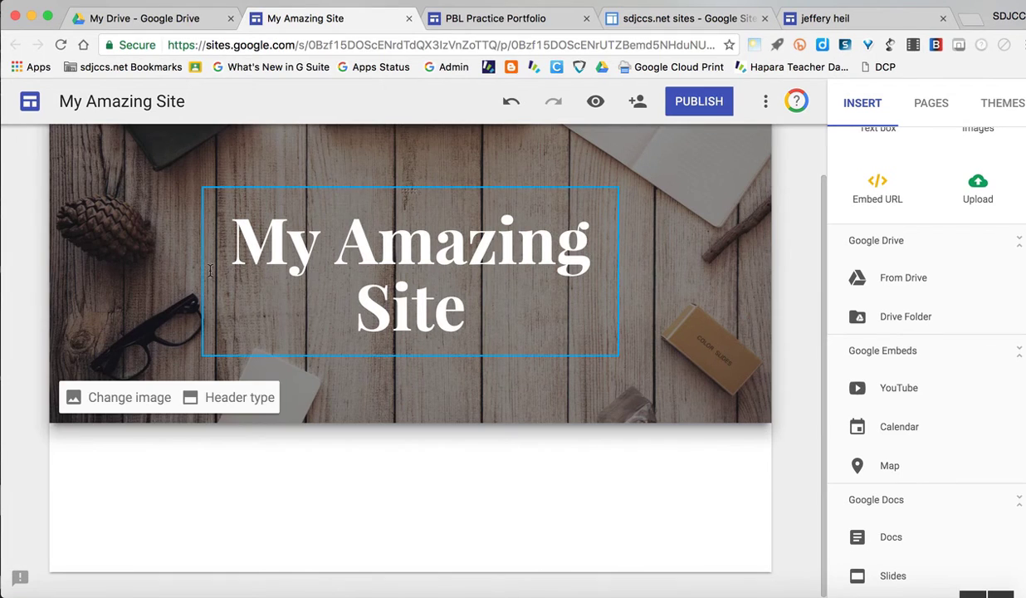
scroll(178, 288, up, 2)
scroll(178, 288, down, 1)
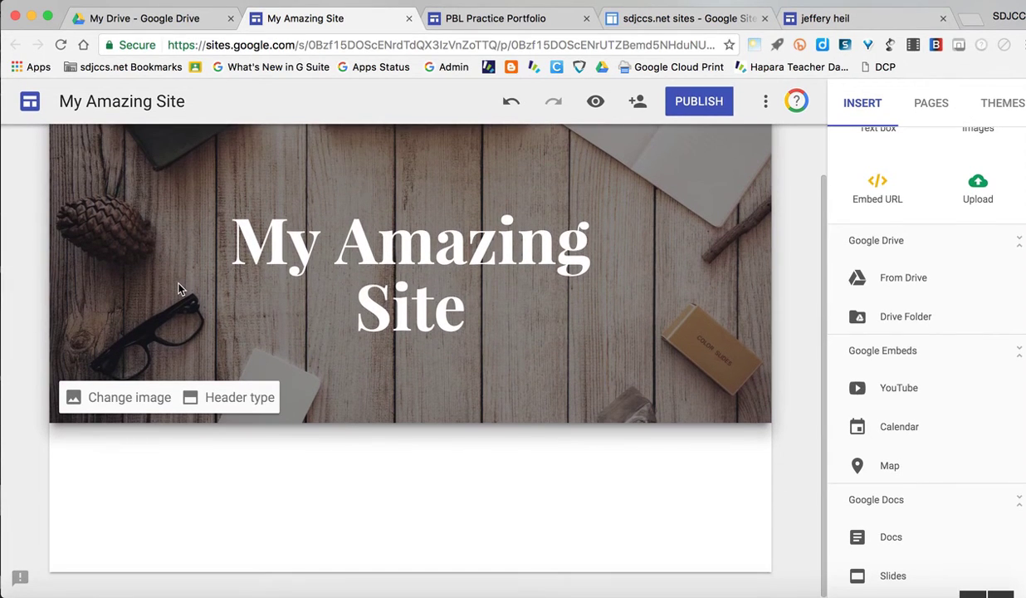
click(120, 403)
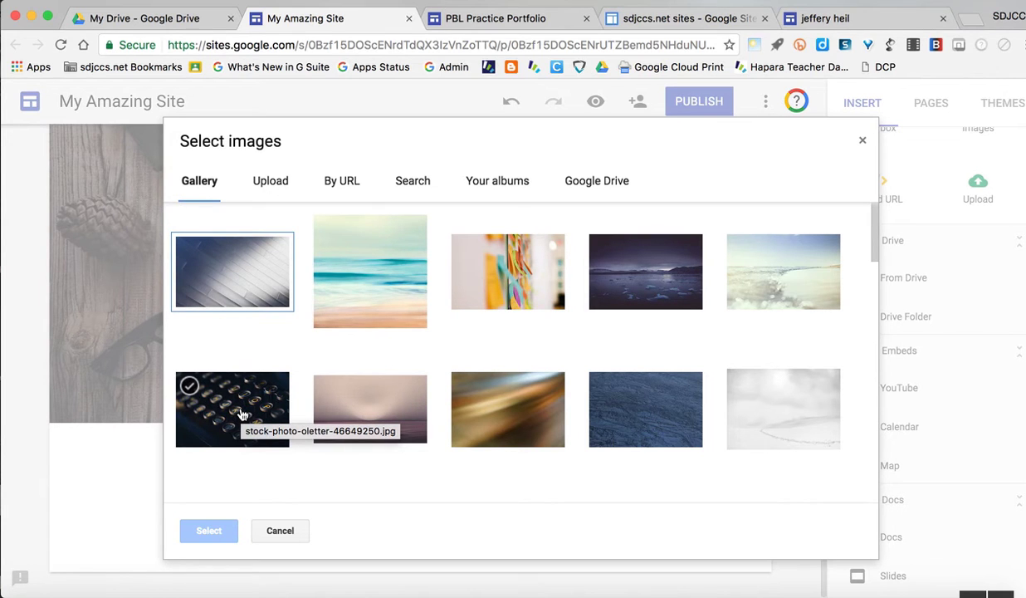
scroll(250, 407, down, 10)
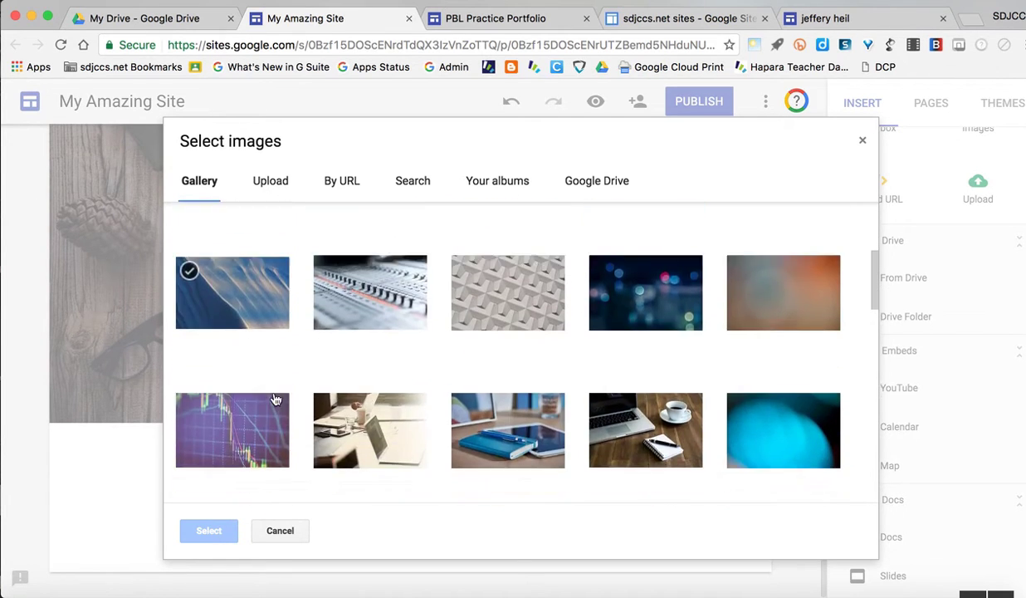
scroll(276, 400, up, 10)
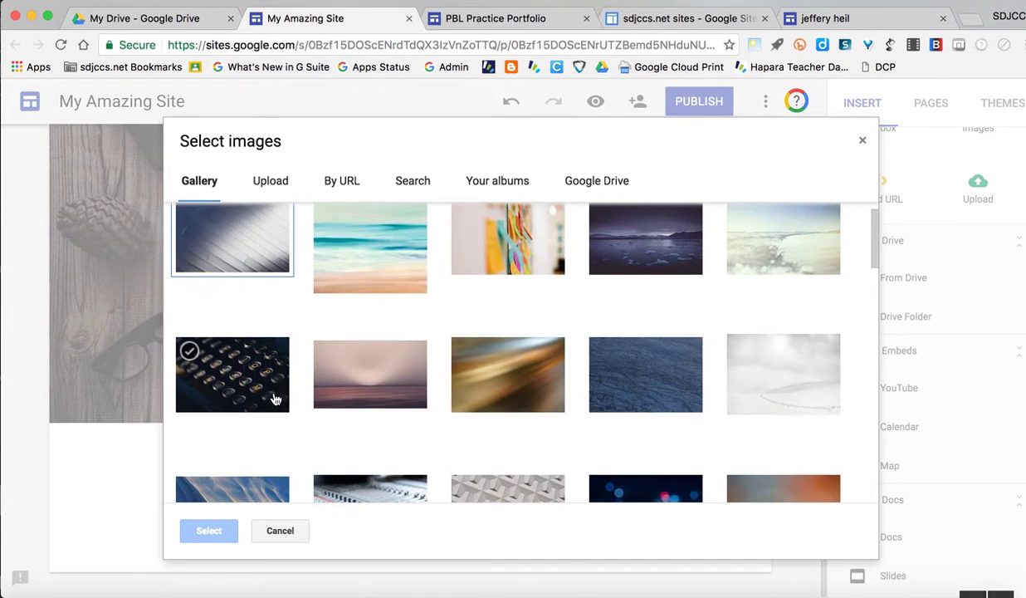
click(265, 375)
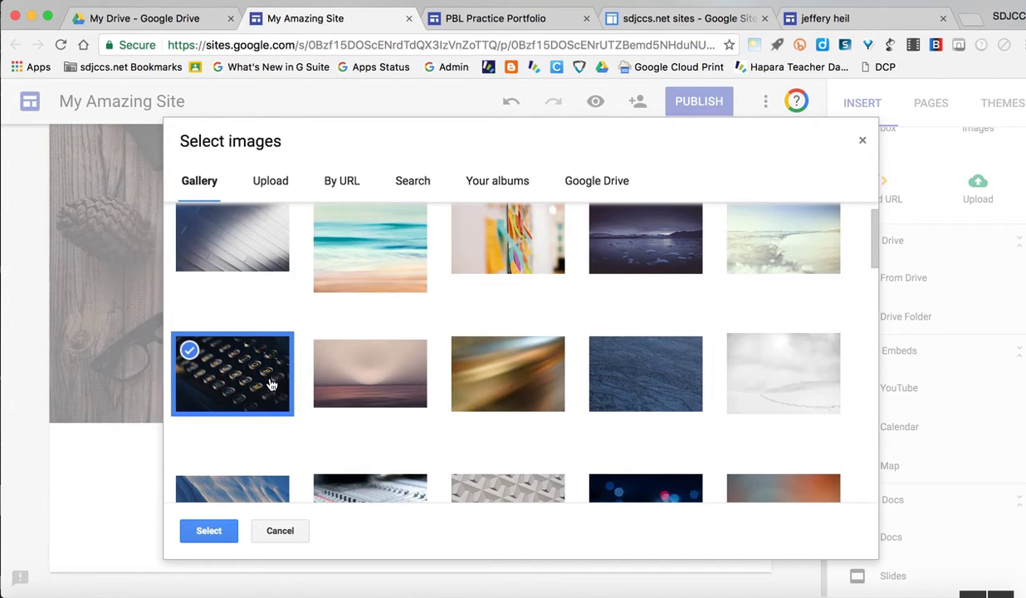
click(213, 528)
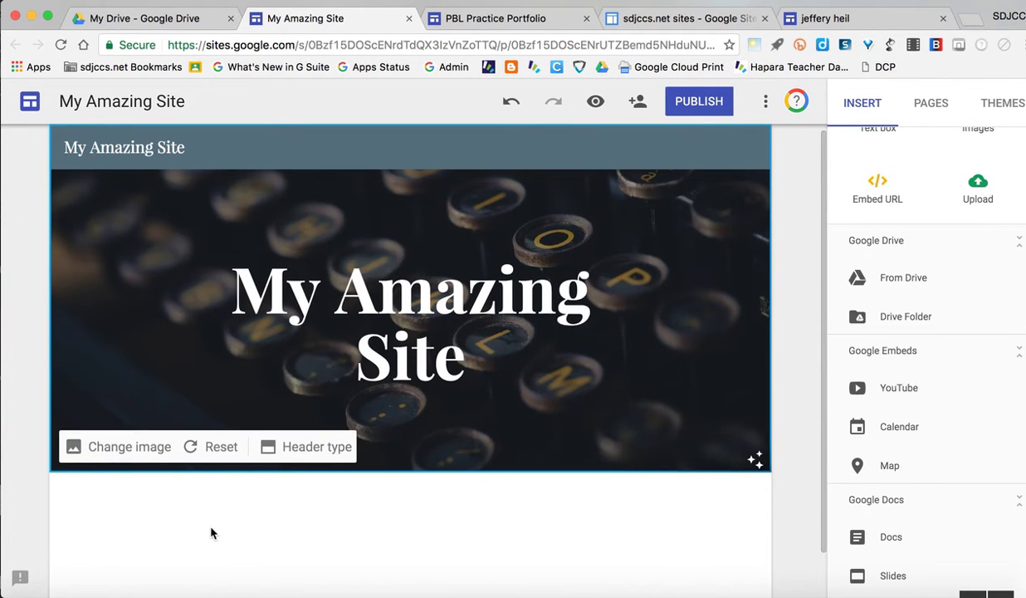
click(756, 462)
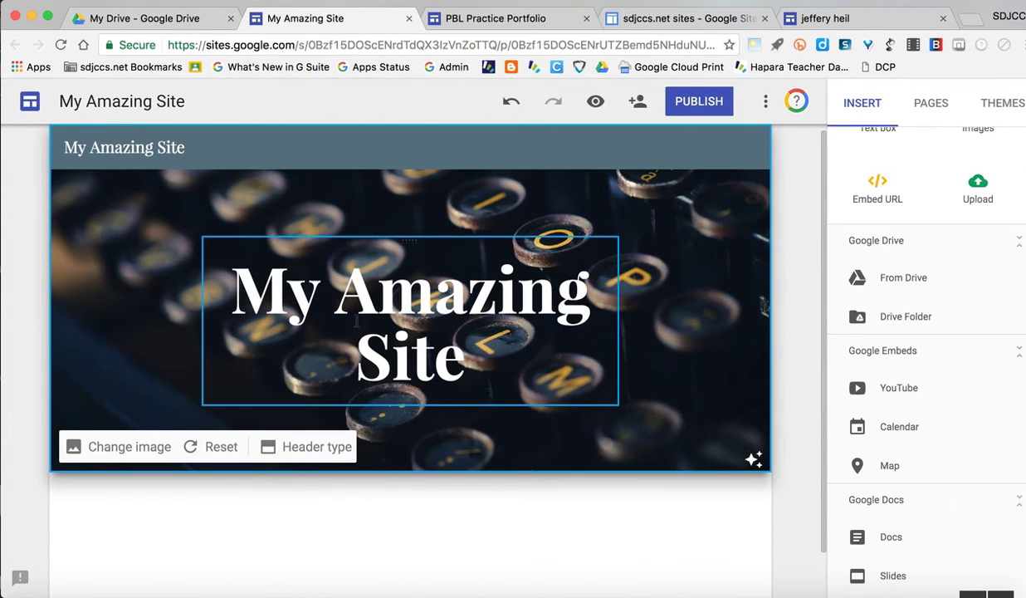
- Preview the site at desktop, tablet and phone sizes, and return to the editor
click(595, 103)
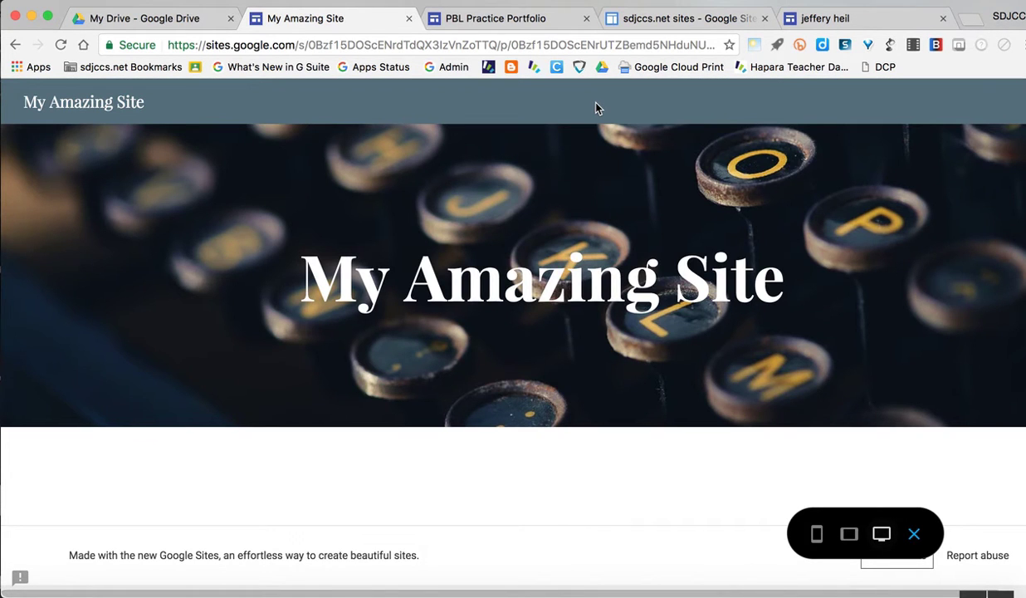
scroll(716, 359, down, 1)
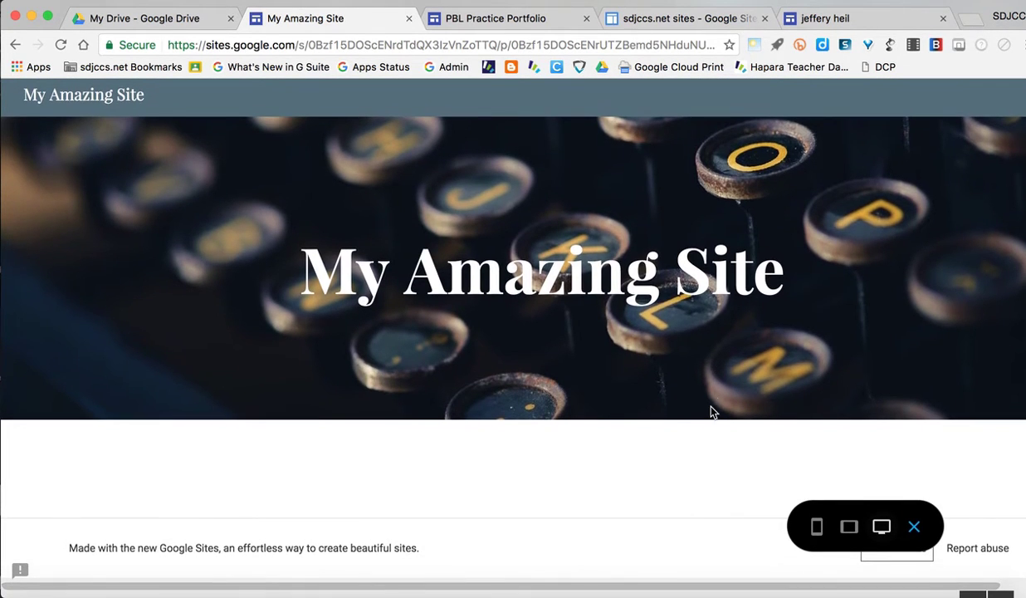
scroll(710, 413, up, 1)
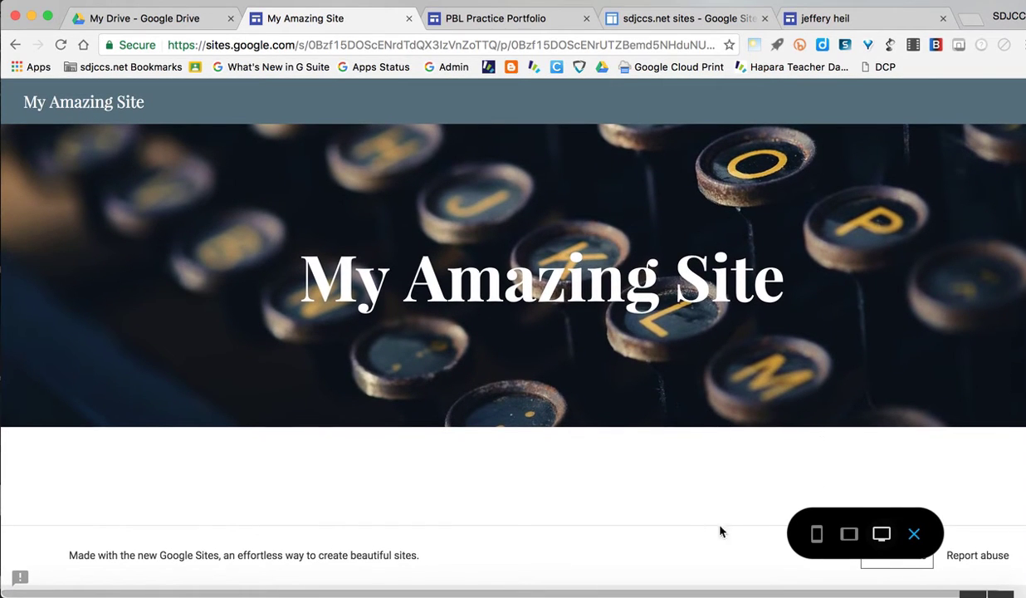
click(851, 537)
click(819, 536)
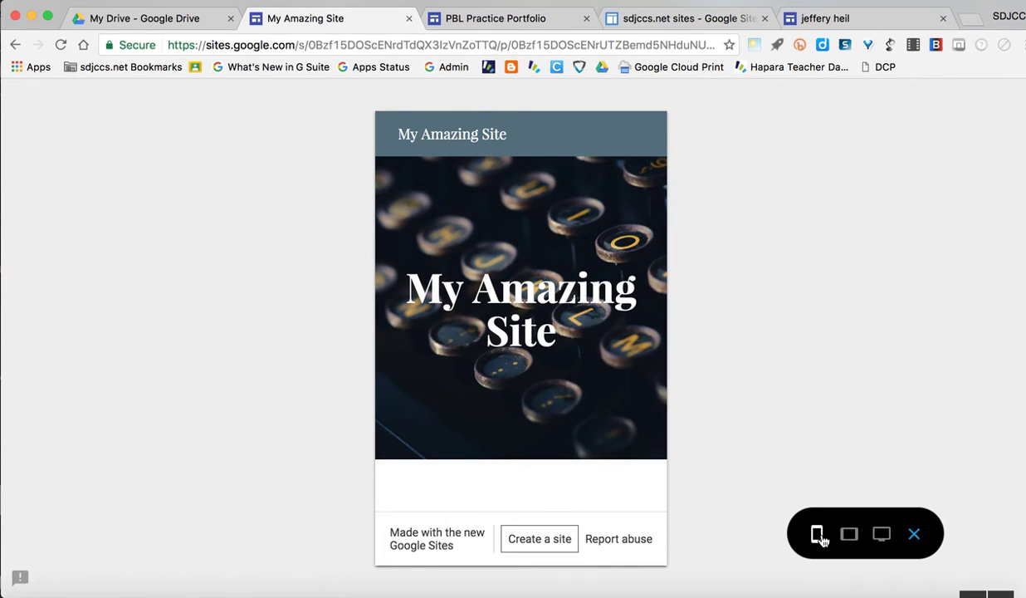
scroll(591, 406, down, 2)
click(916, 537)
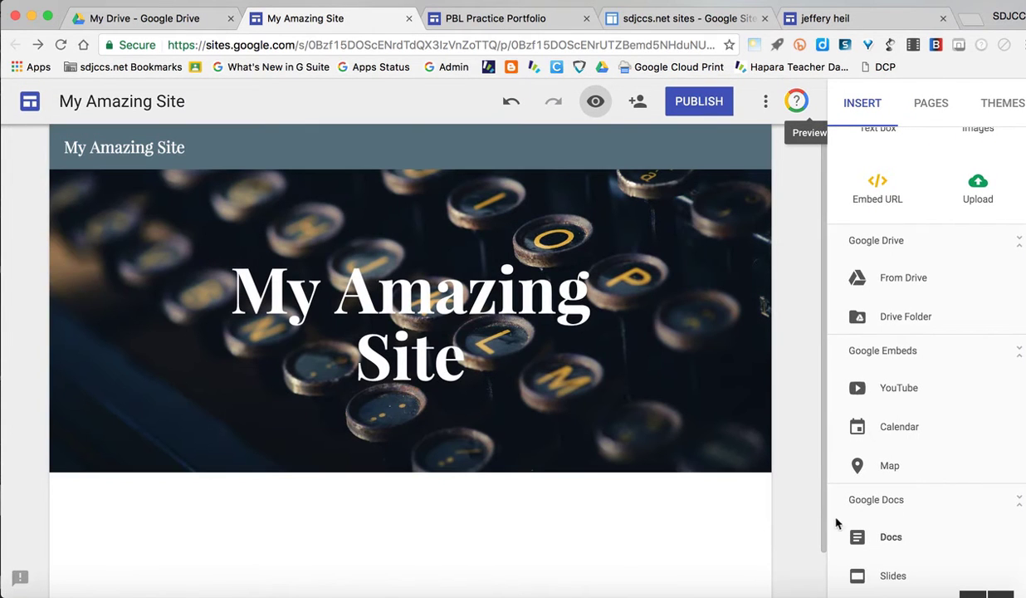
- Insert a text box below the header containing "About Me"
scroll(592, 536, down, 3)
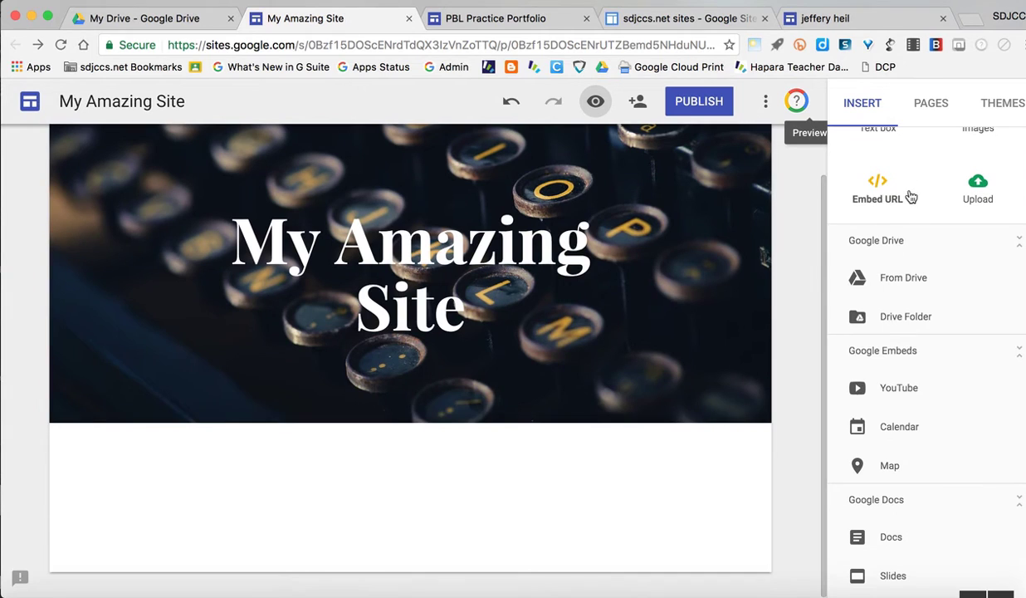
scroll(912, 197, up, 2)
click(880, 166)
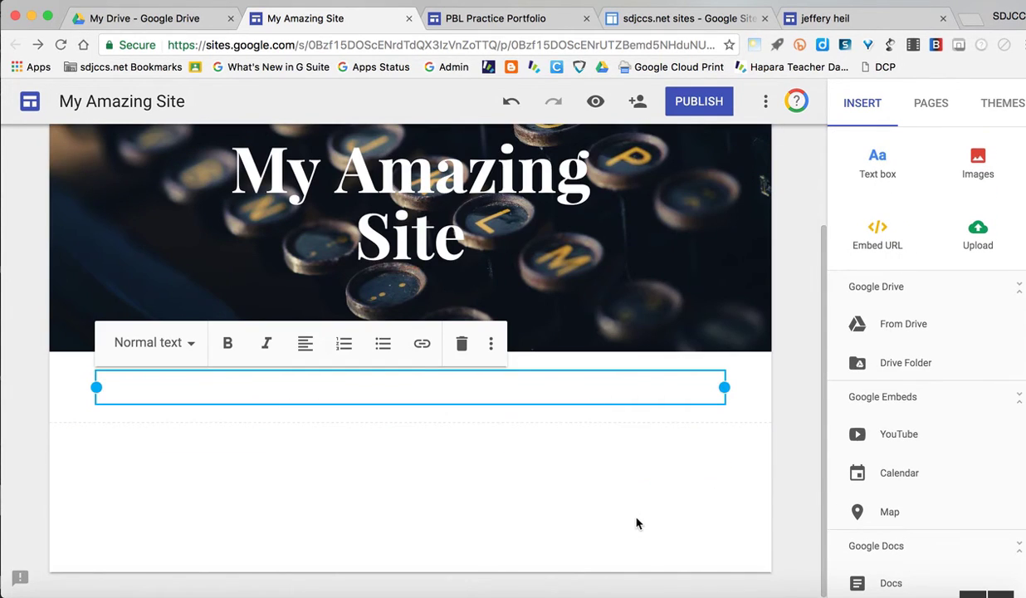
text(About Me)
click(118, 475)
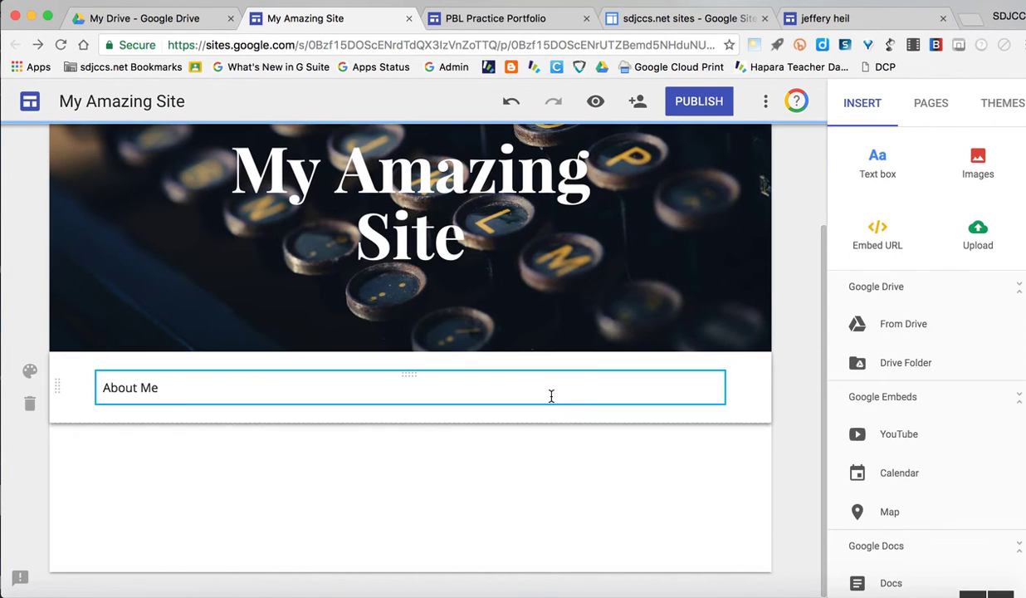
- Set the section style of the About Me section to Emphasis 2
drag(409, 384, 412, 372)
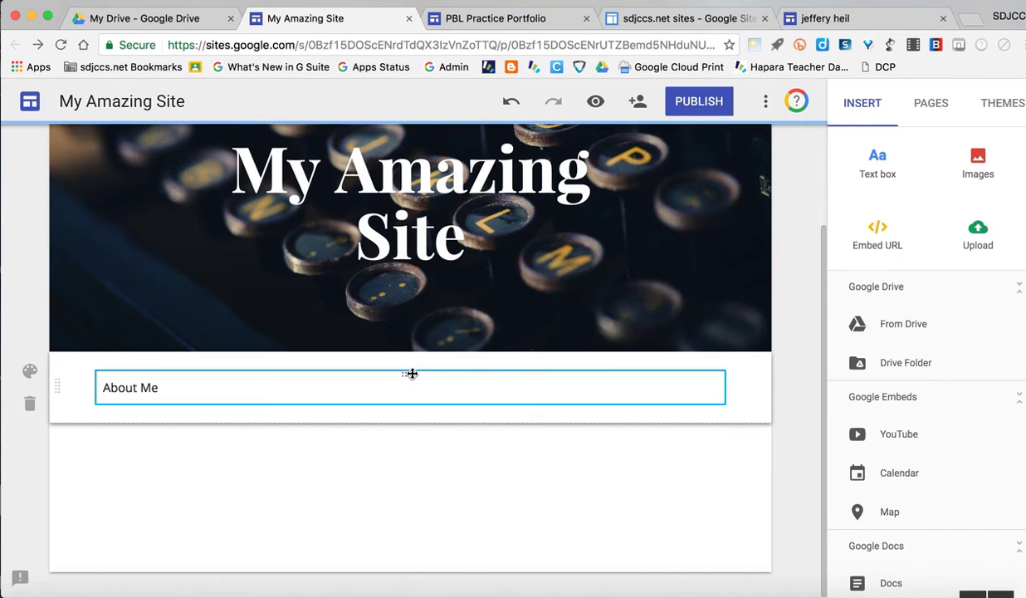
click(30, 371)
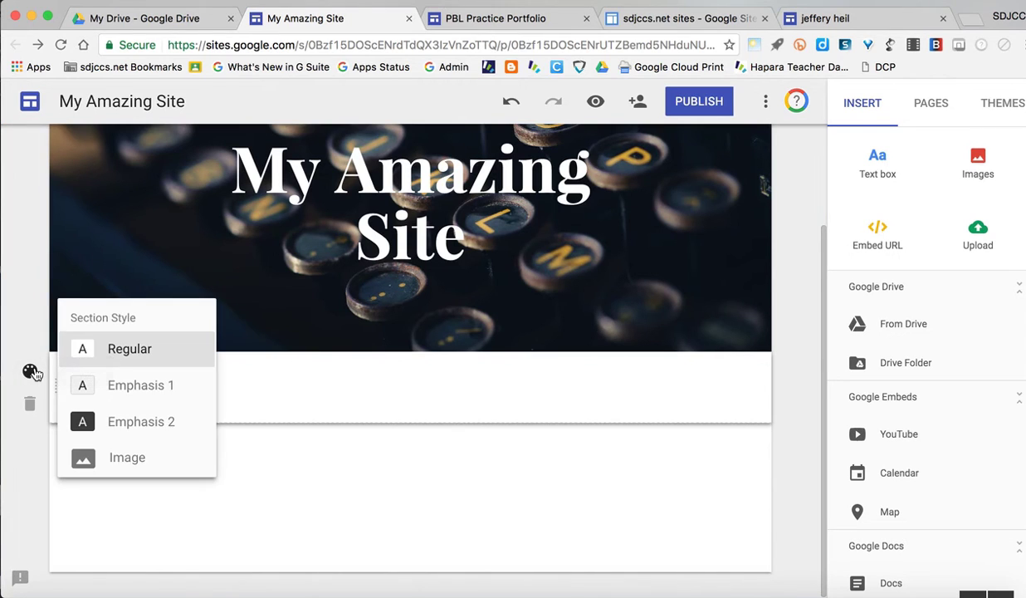
click(146, 423)
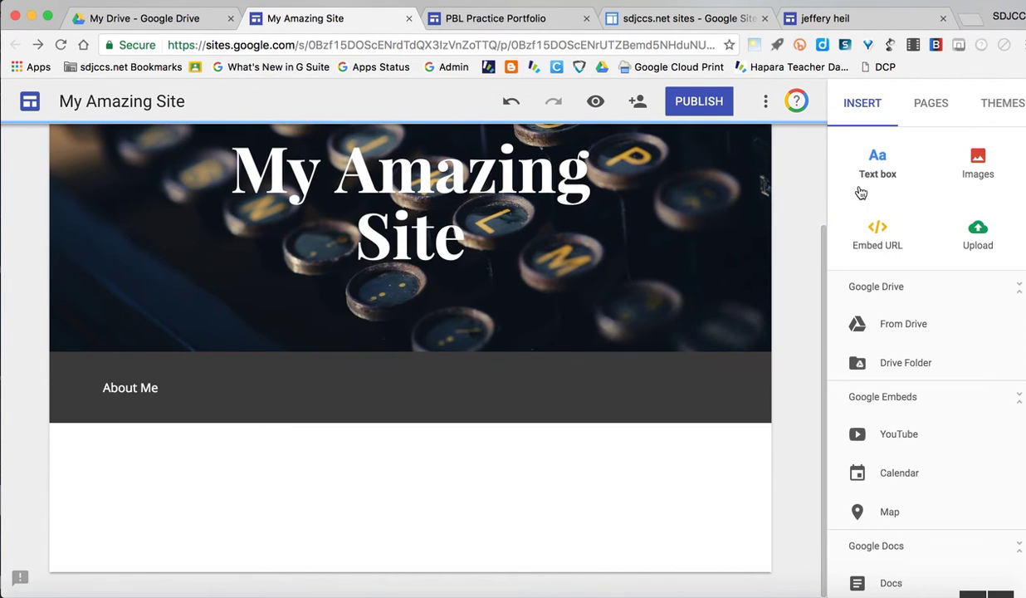
- Insert an empty text box in a new section below About Me
click(884, 168)
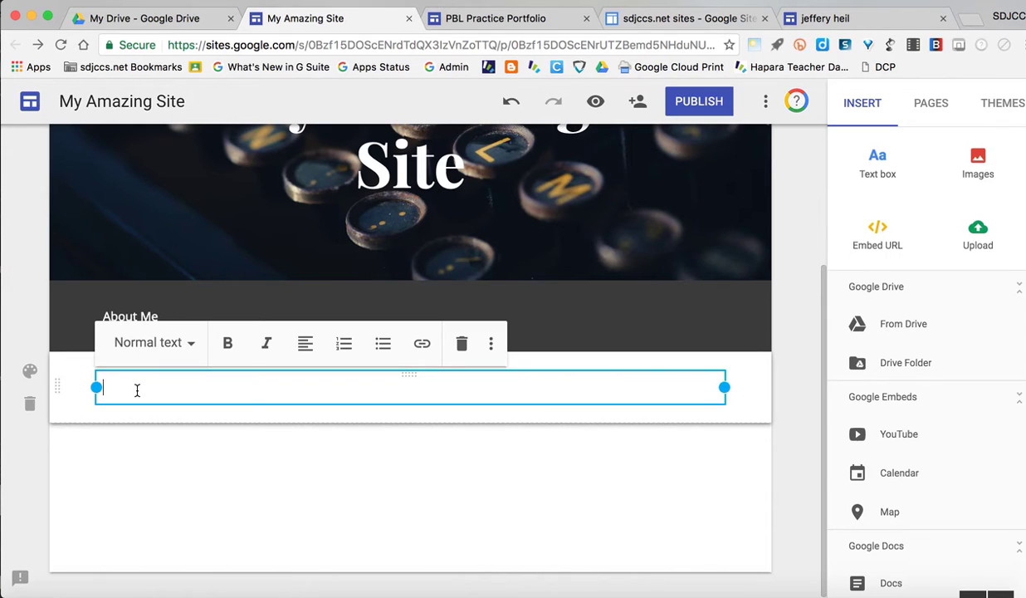
text(https://twitter.com/jheil65)
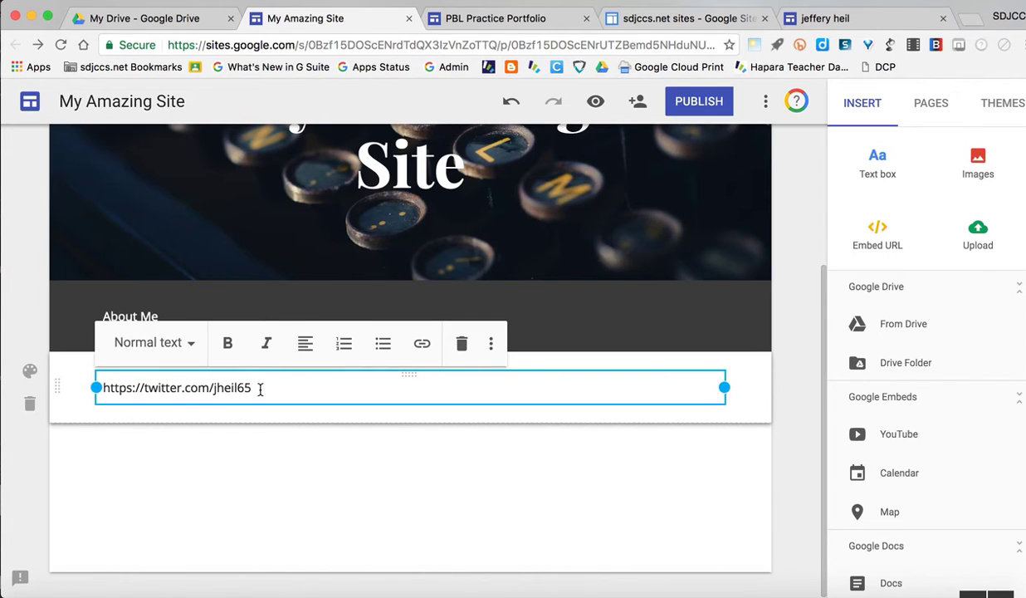
drag(256, 387, 76, 369)
key(super+x)
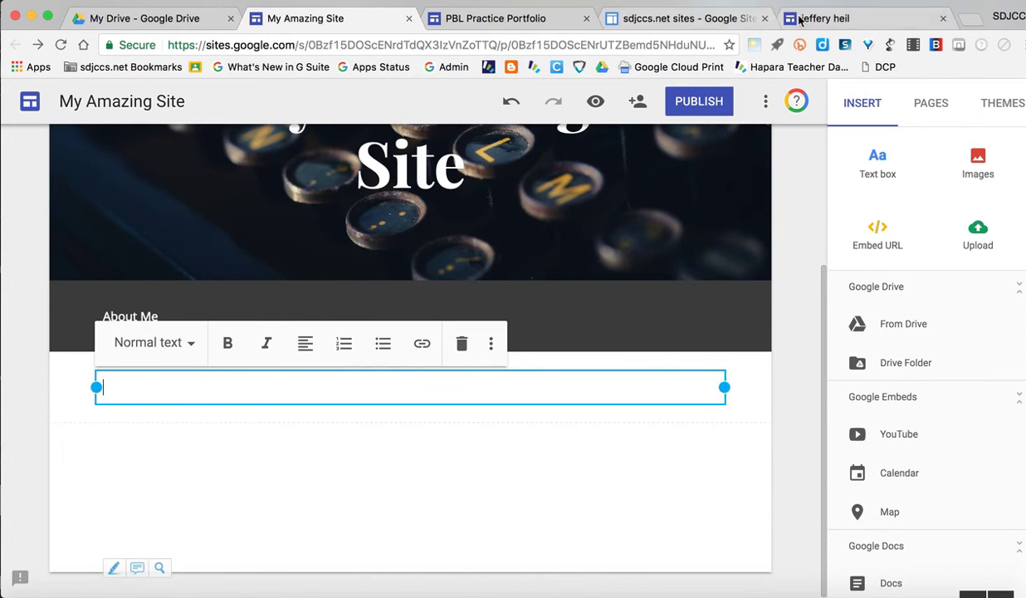
- Copy the biography paragraph from the open personal site into the empty text box, and narrow the box to about half the page width
click(830, 18)
scroll(363, 581, down, 5)
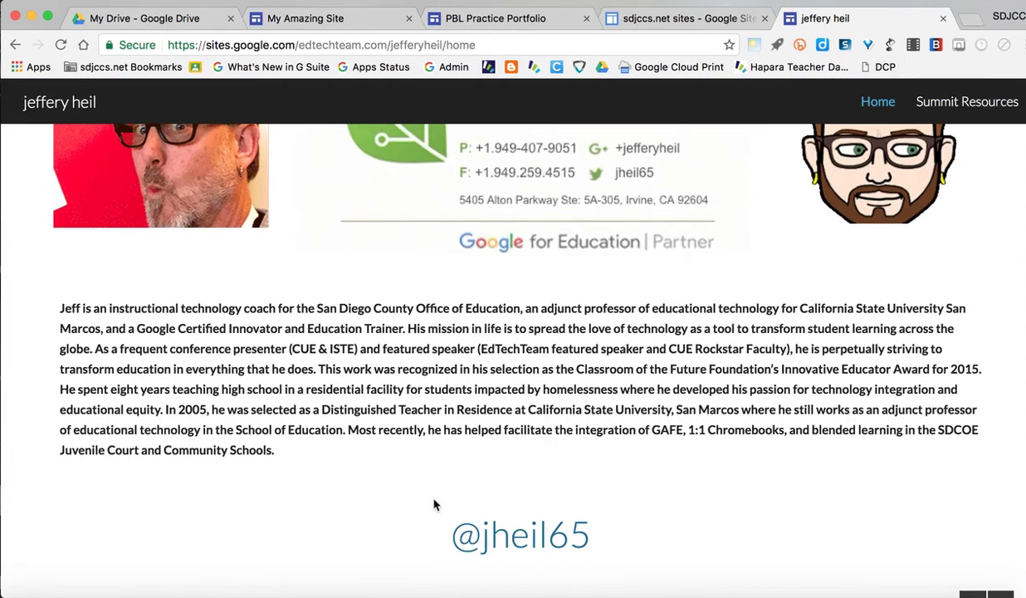
drag(277, 445, 40, 281)
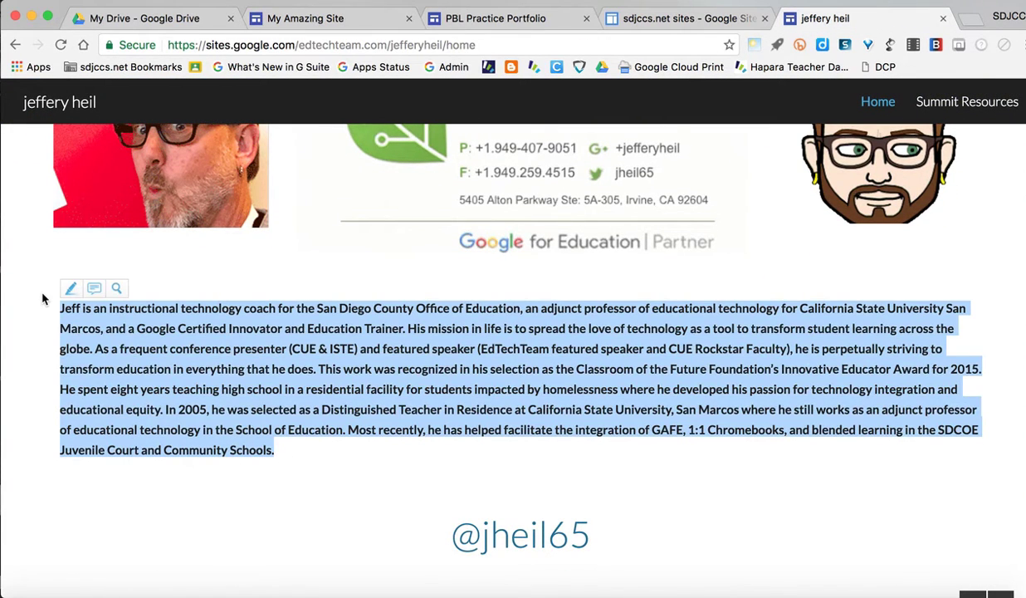
click(320, 18)
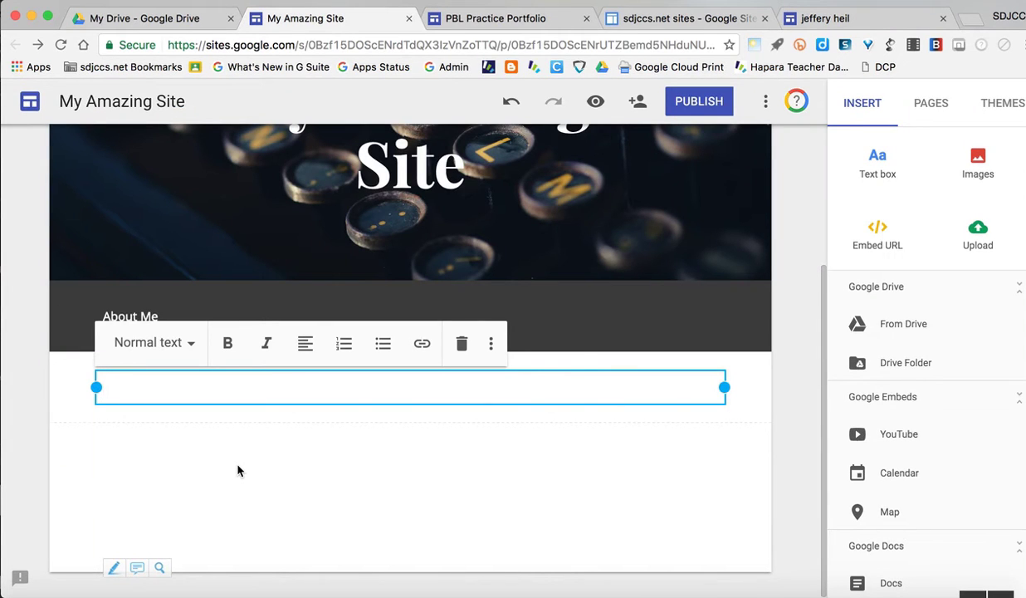
key(super+v)
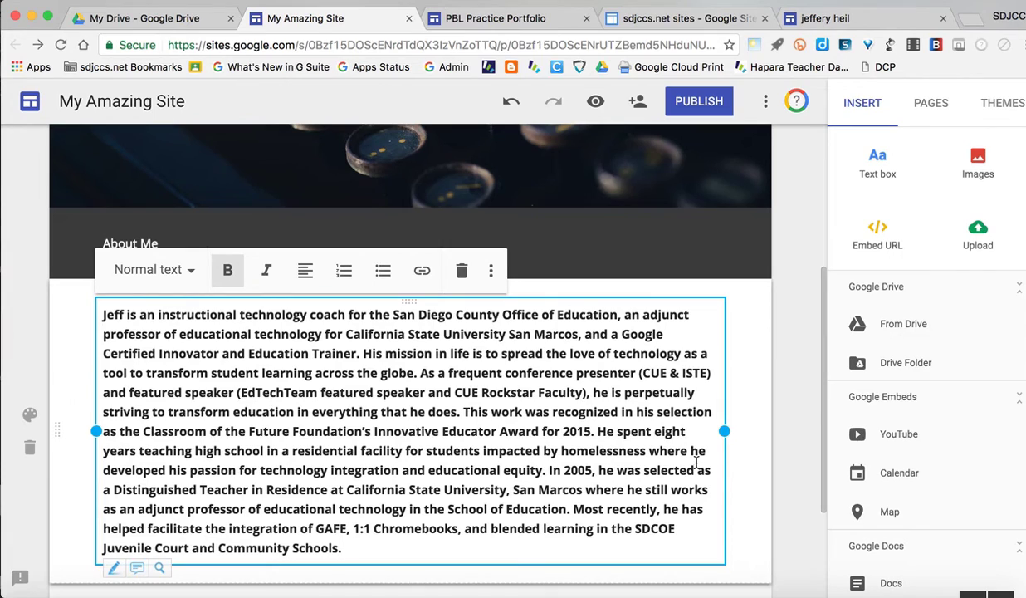
drag(726, 431, 474, 418)
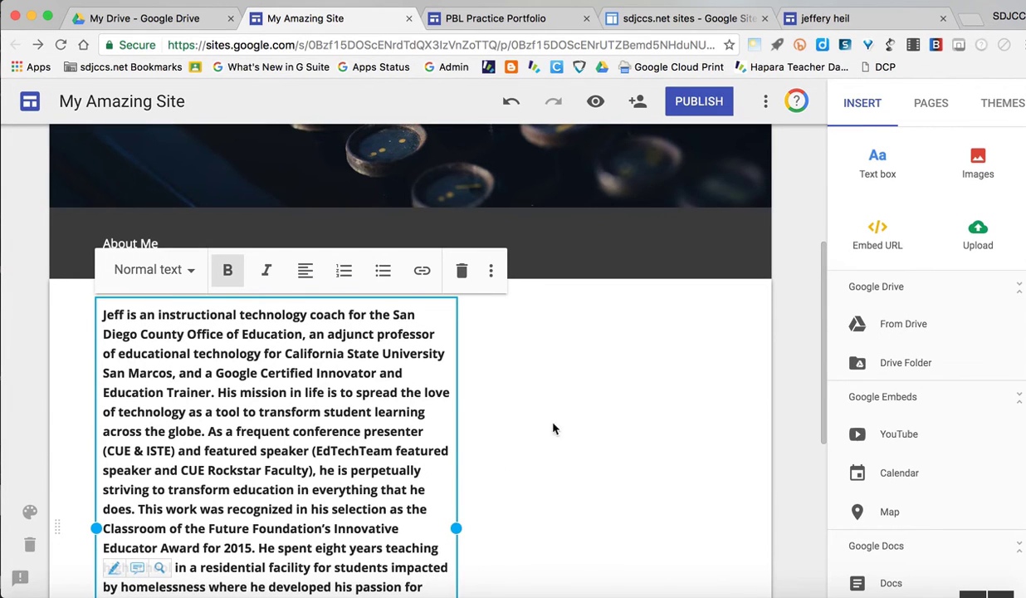
- Insert the photo from the Profile photos album into the empty space beside the biography
click(608, 412)
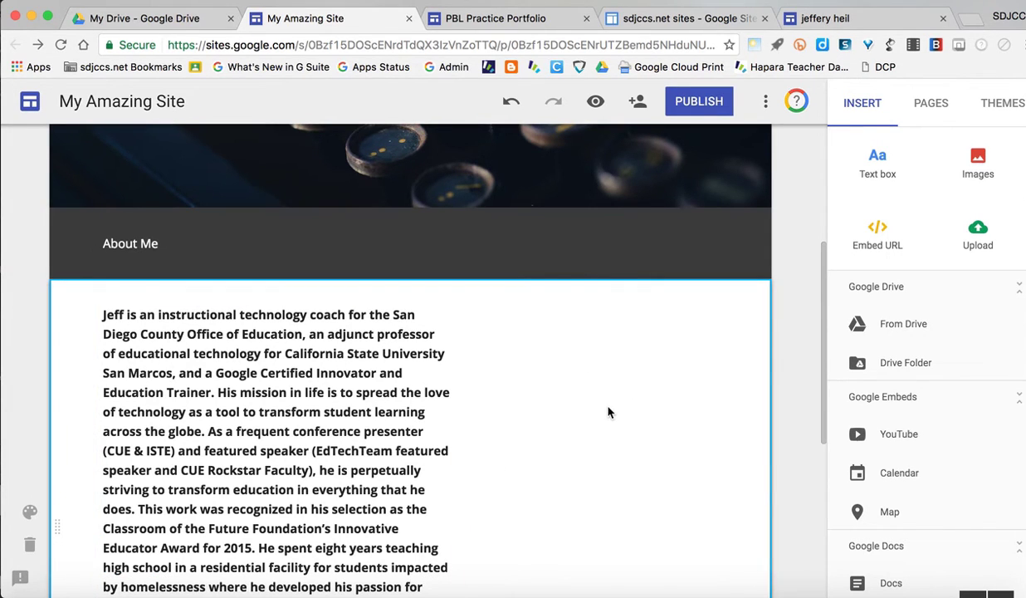
double_click(608, 412)
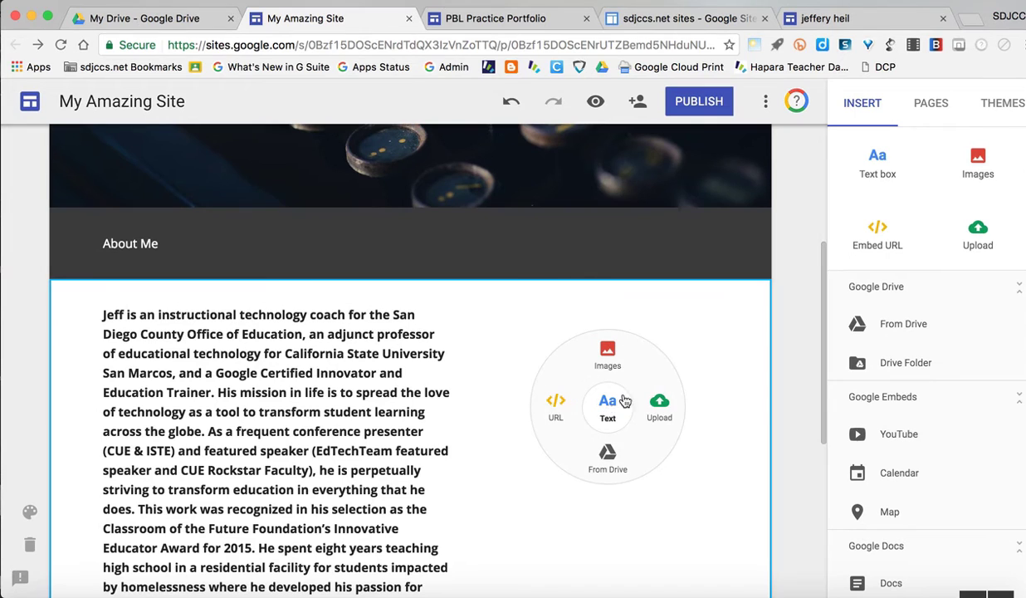
click(609, 349)
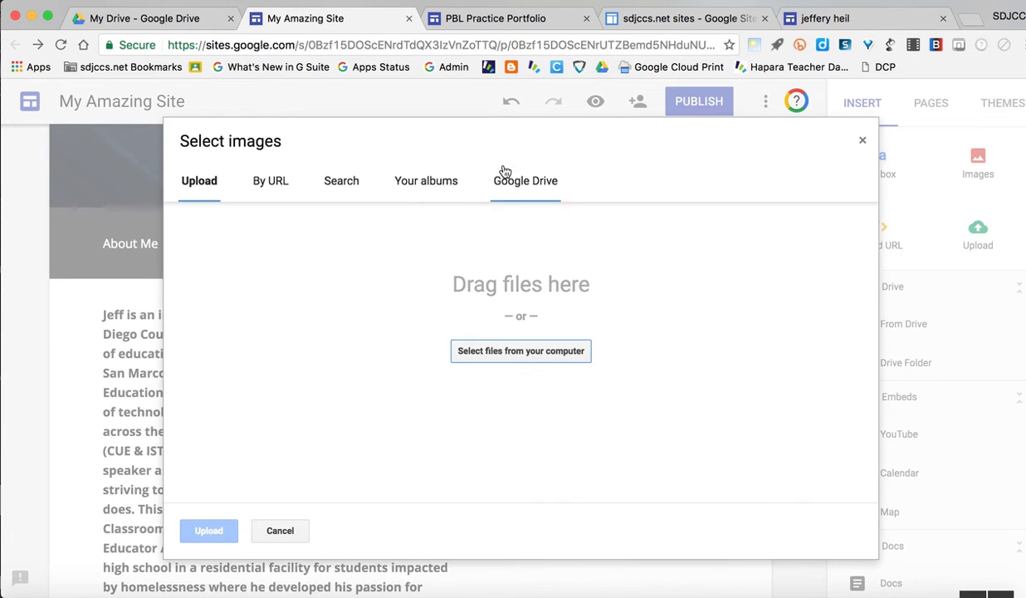
click(415, 178)
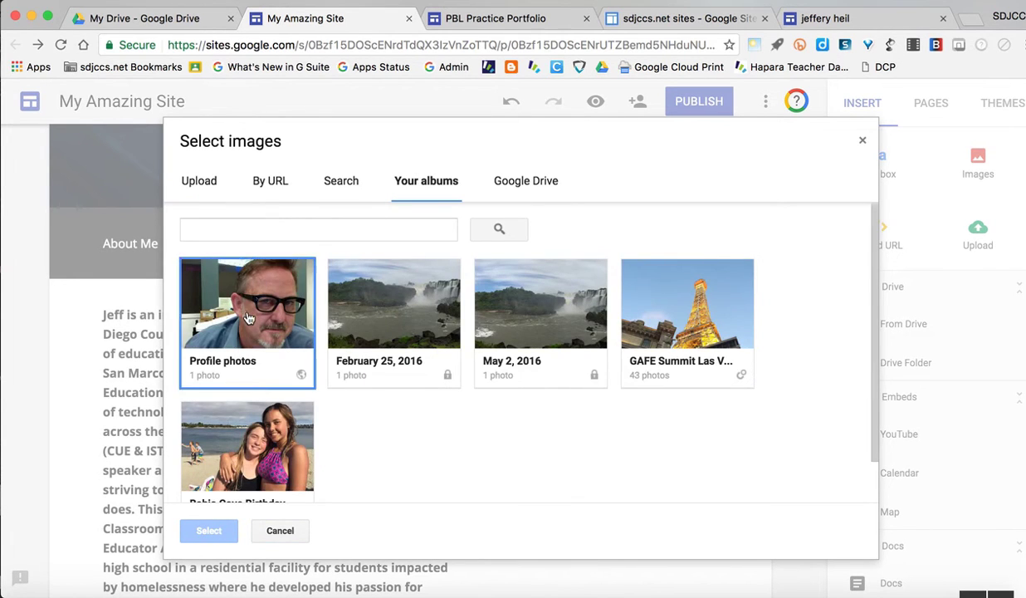
click(238, 306)
click(248, 317)
click(210, 532)
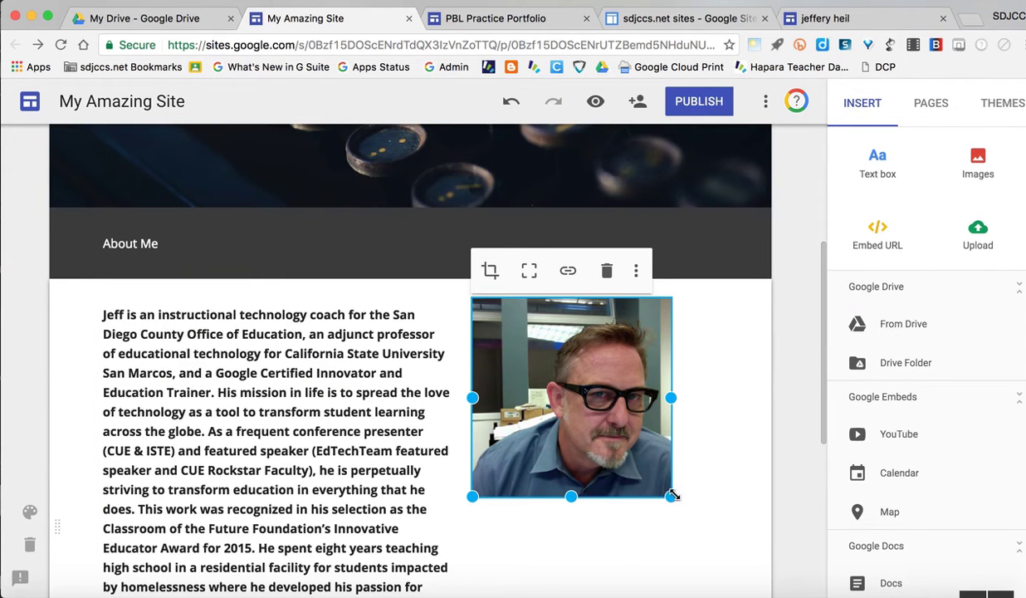
- Enlarge the profile photo to fill the remaining content width beside the biography
drag(671, 495, 729, 573)
scroll(520, 541, down, 5)
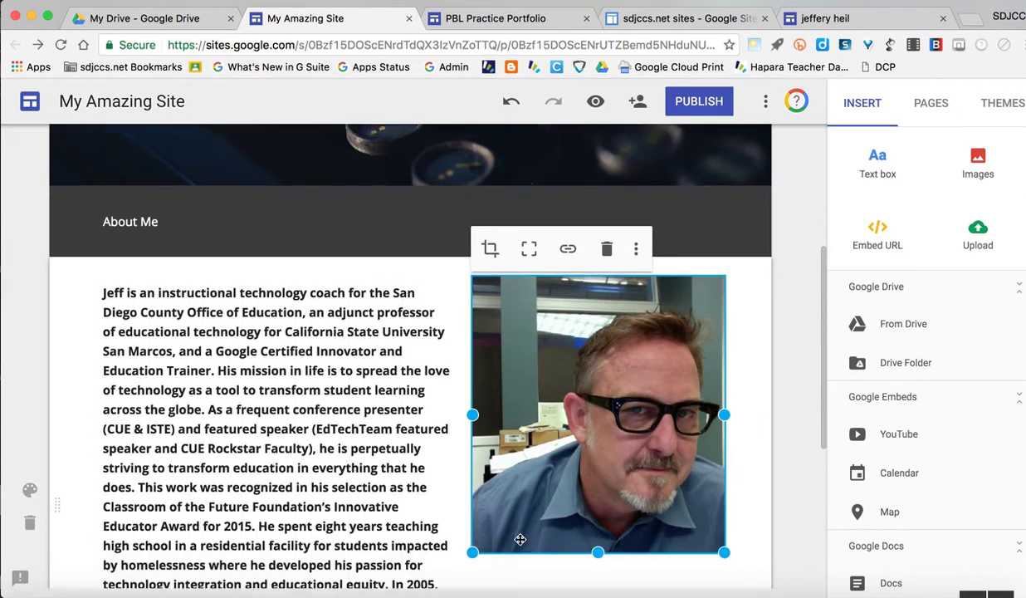
scroll(489, 534, up, 4)
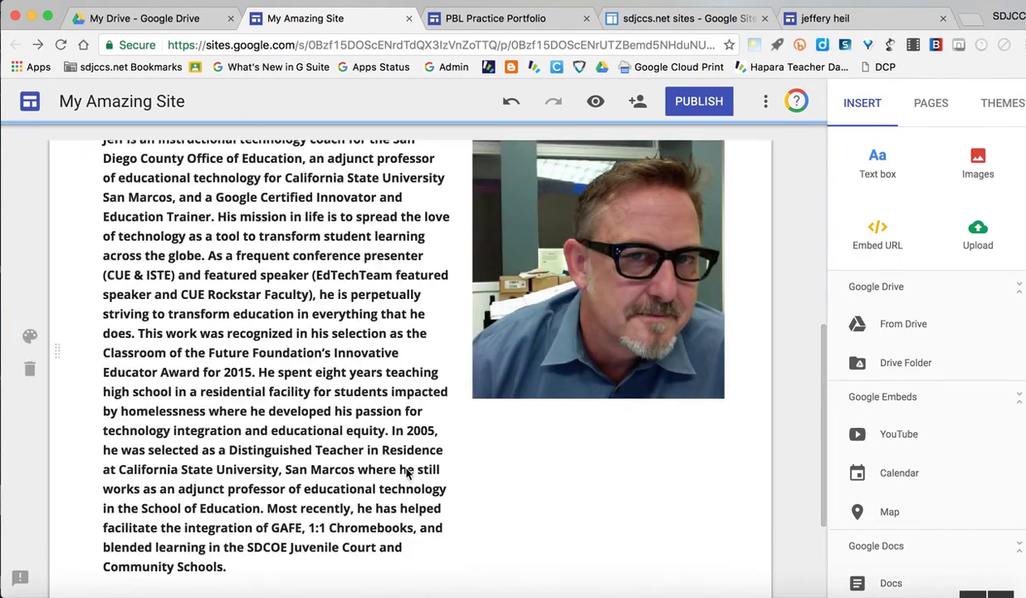
scroll(406, 466, down, 2)
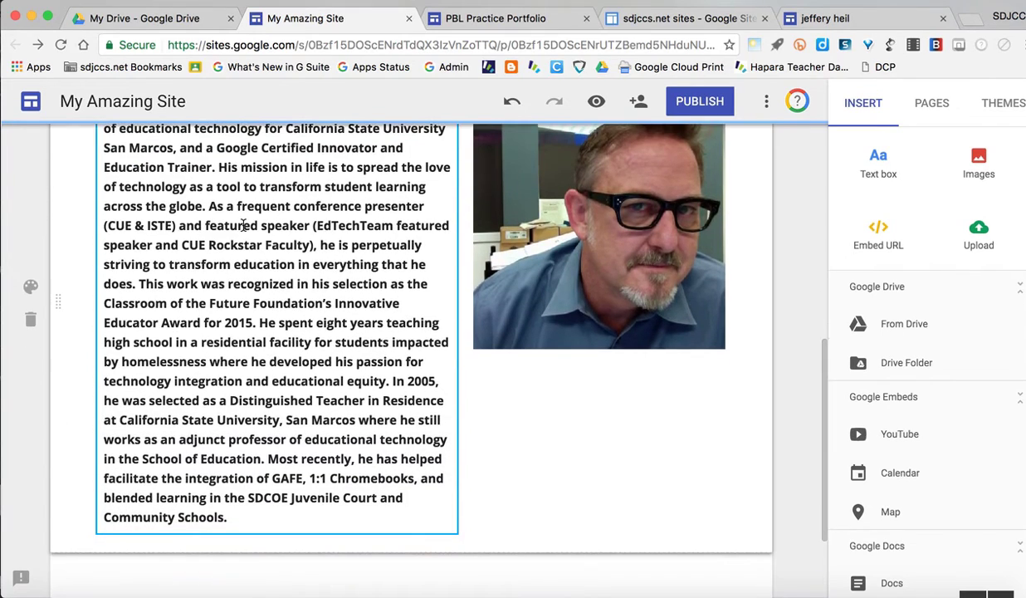
click(628, 326)
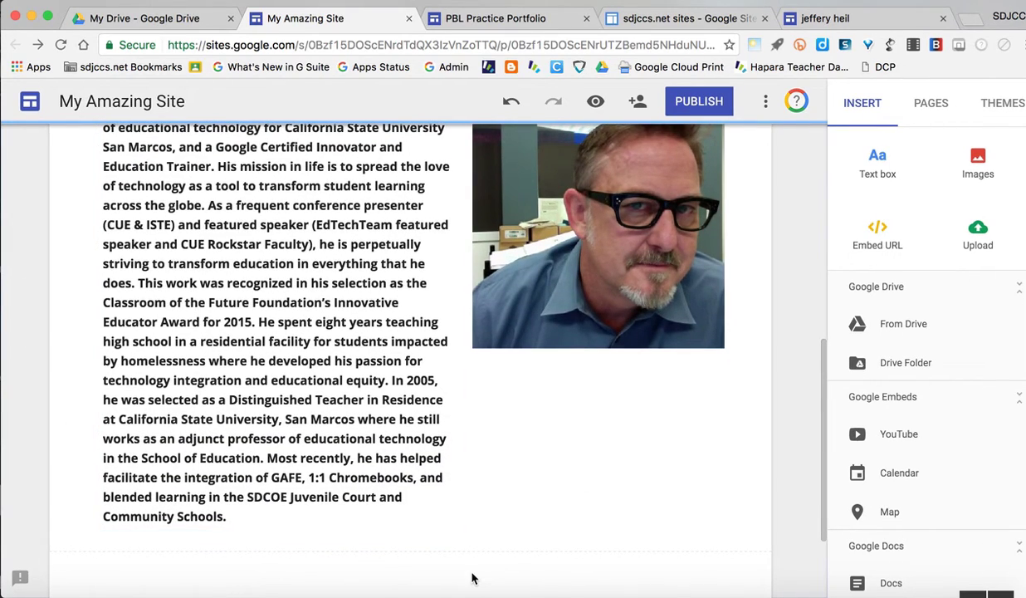
scroll(470, 578, up, 2)
scroll(471, 578, up, 1)
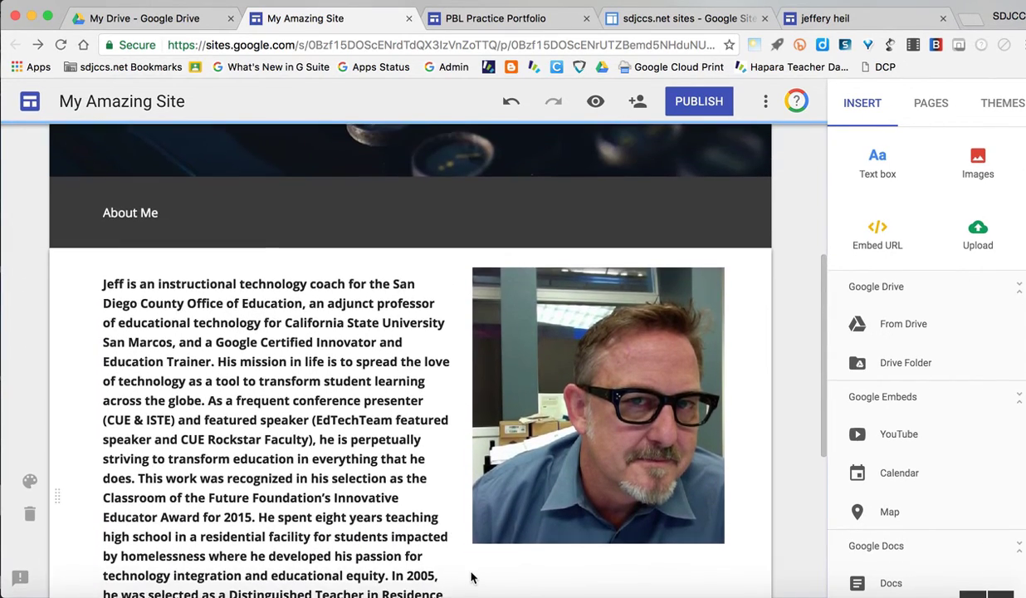
- Insert the waterfall panorama from the February 25, 2016 album in a new section below the biography
scroll(471, 578, down, 5)
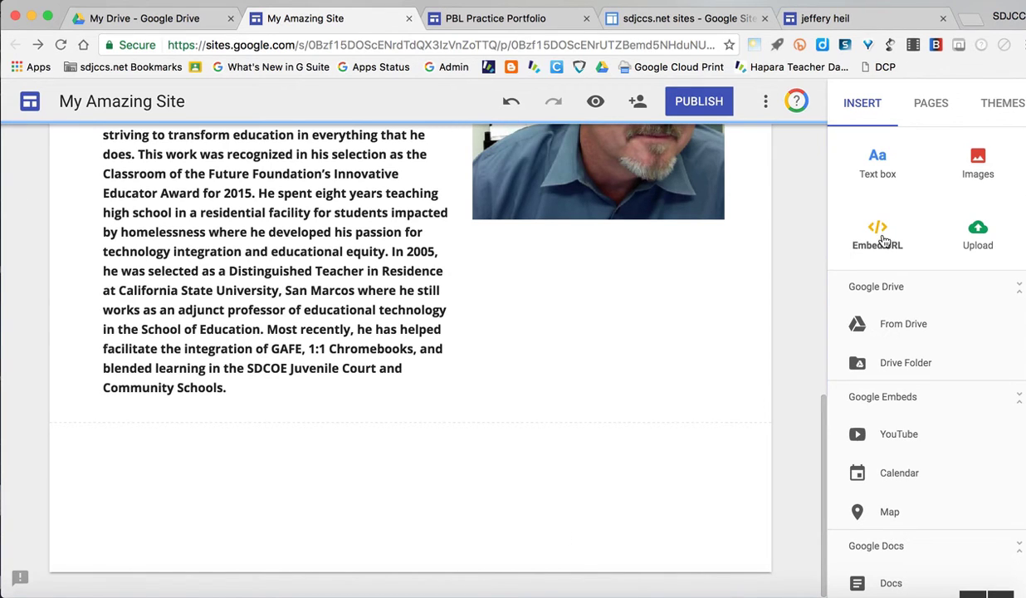
click(985, 159)
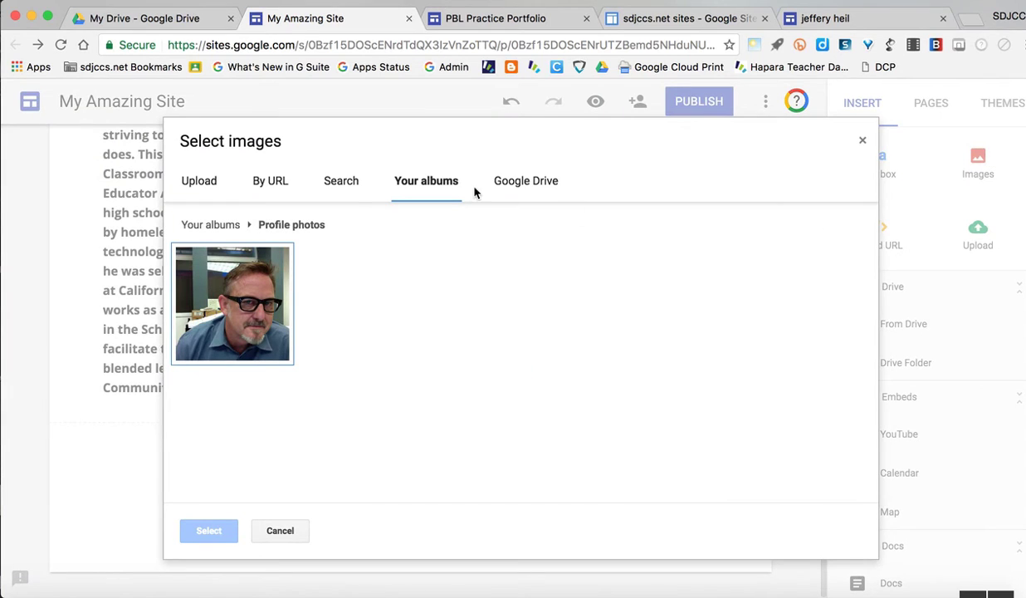
click(427, 179)
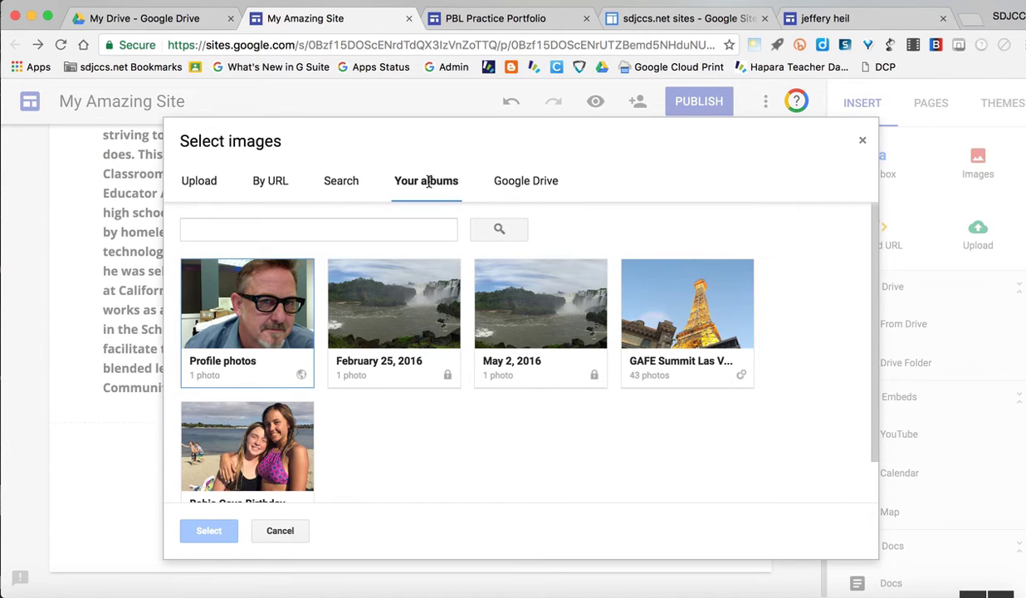
click(386, 321)
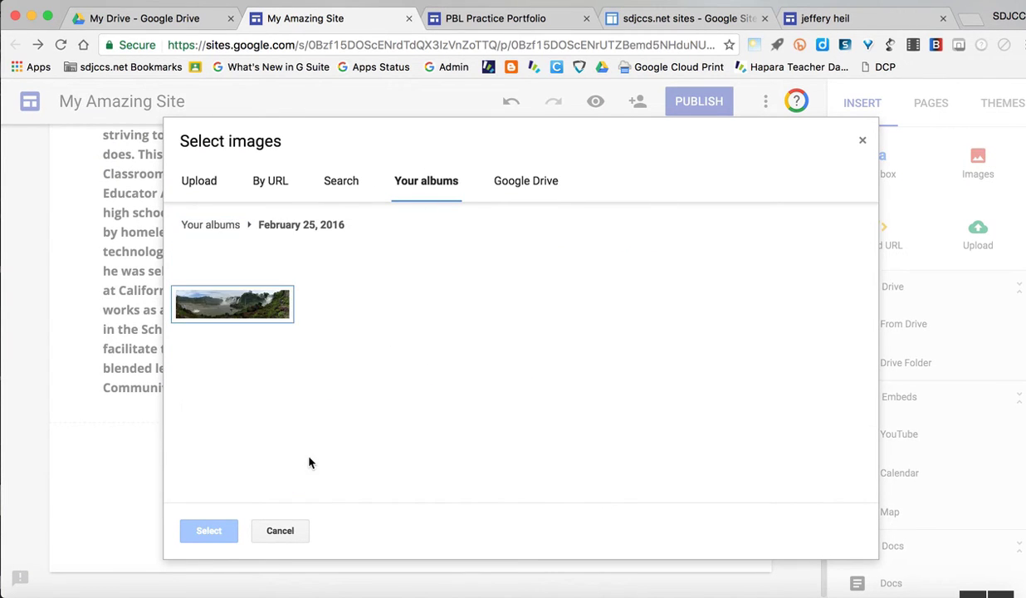
click(230, 304)
click(221, 538)
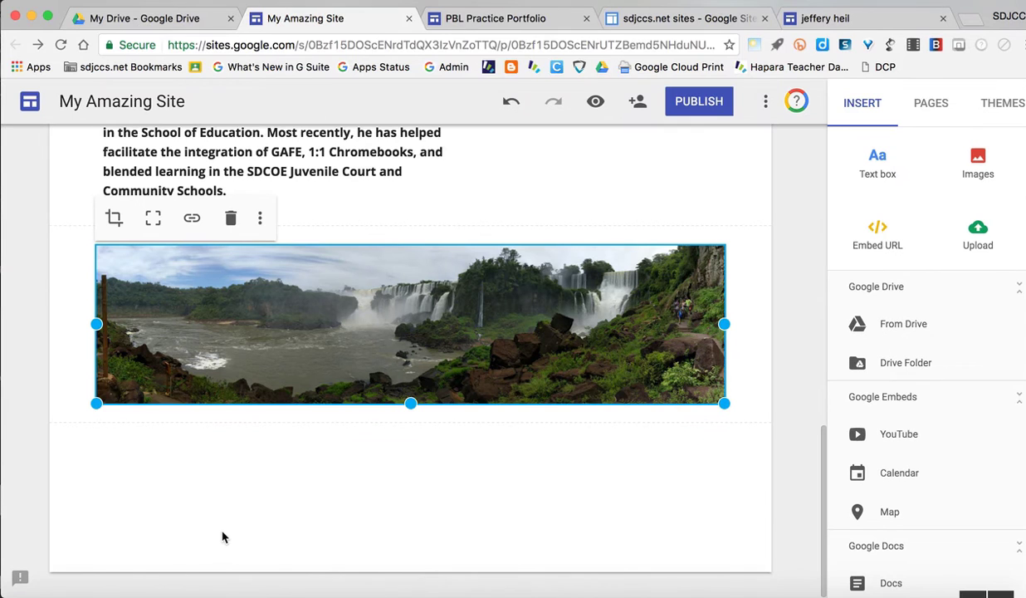
- Preview the site at phone size and look through the whole page, including the biography and both images
scroll(241, 508, up, 10)
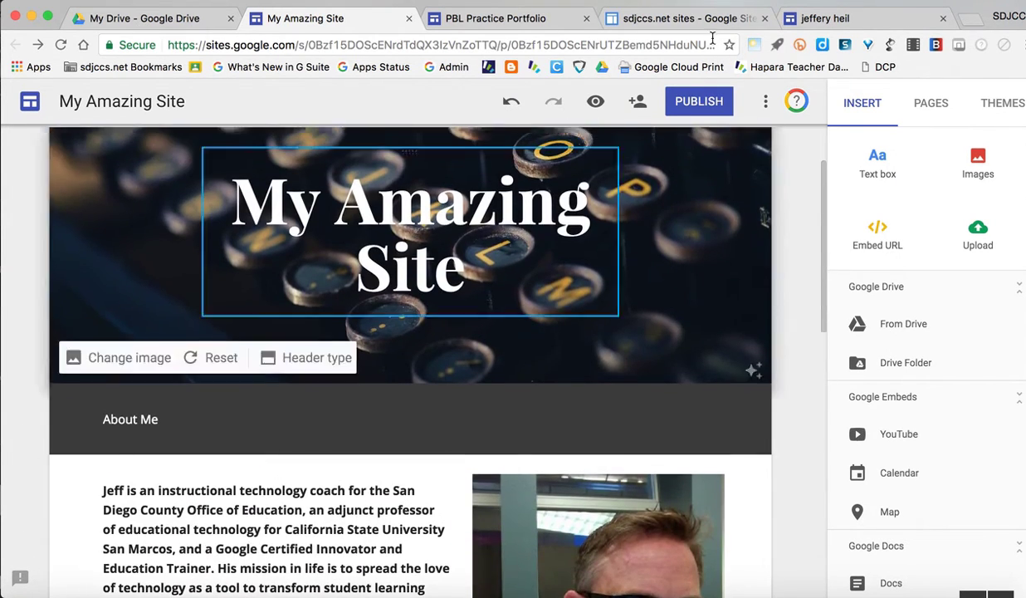
click(596, 101)
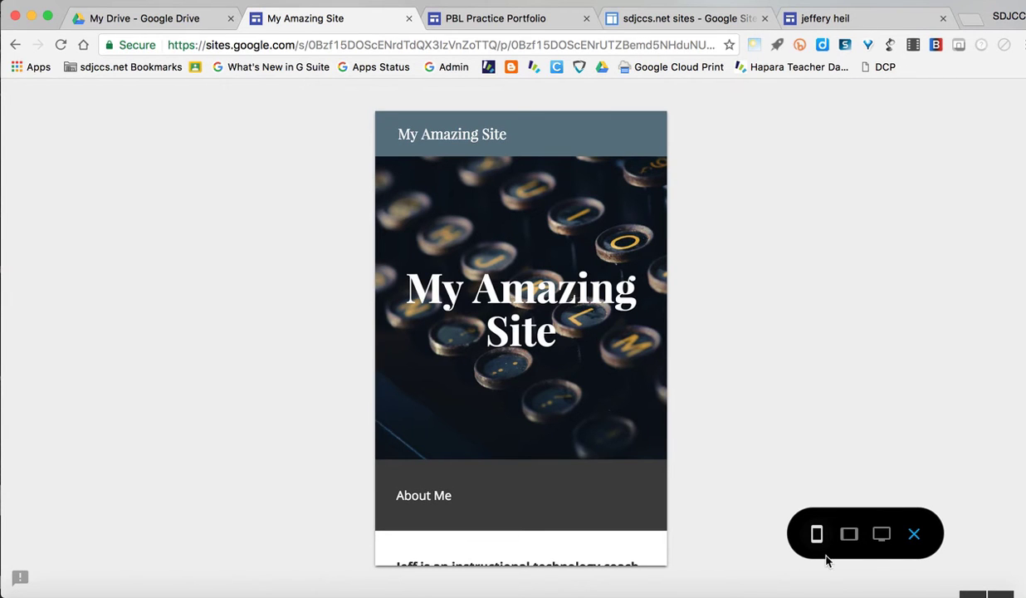
scroll(558, 422, down, 15)
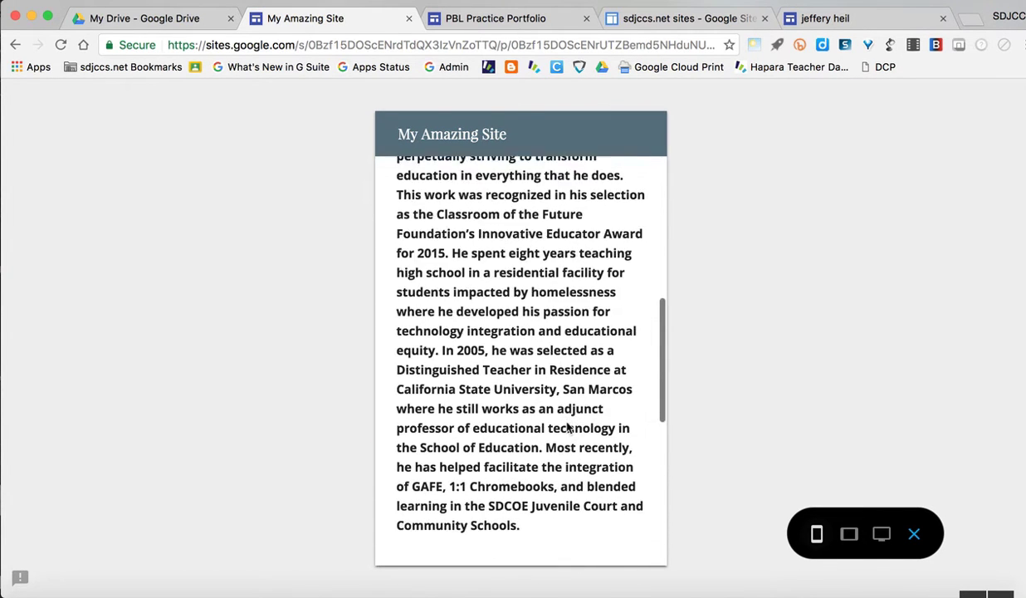
scroll(567, 427, down, 8)
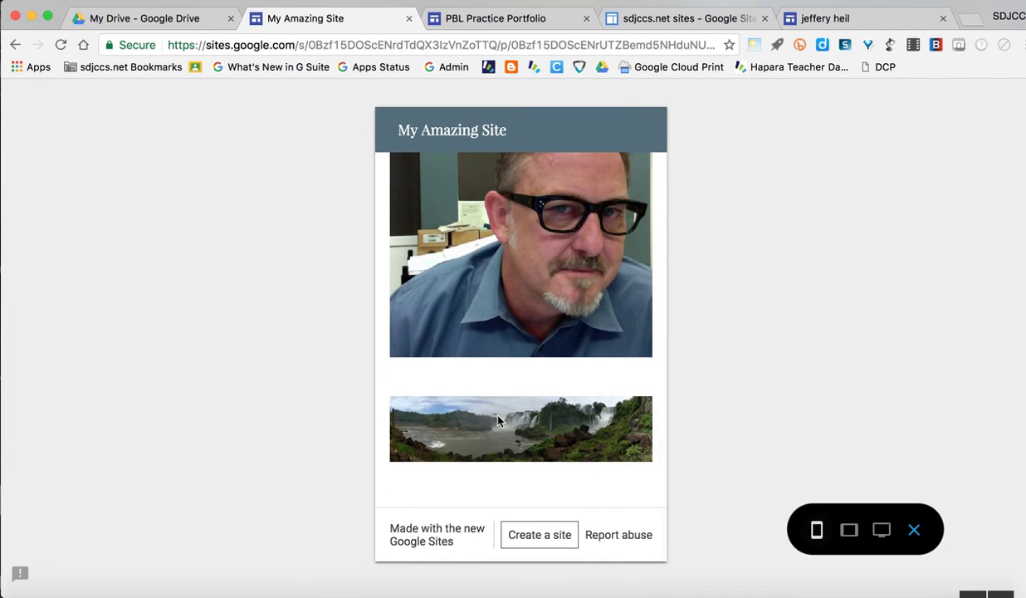
scroll(490, 423, up, 5)
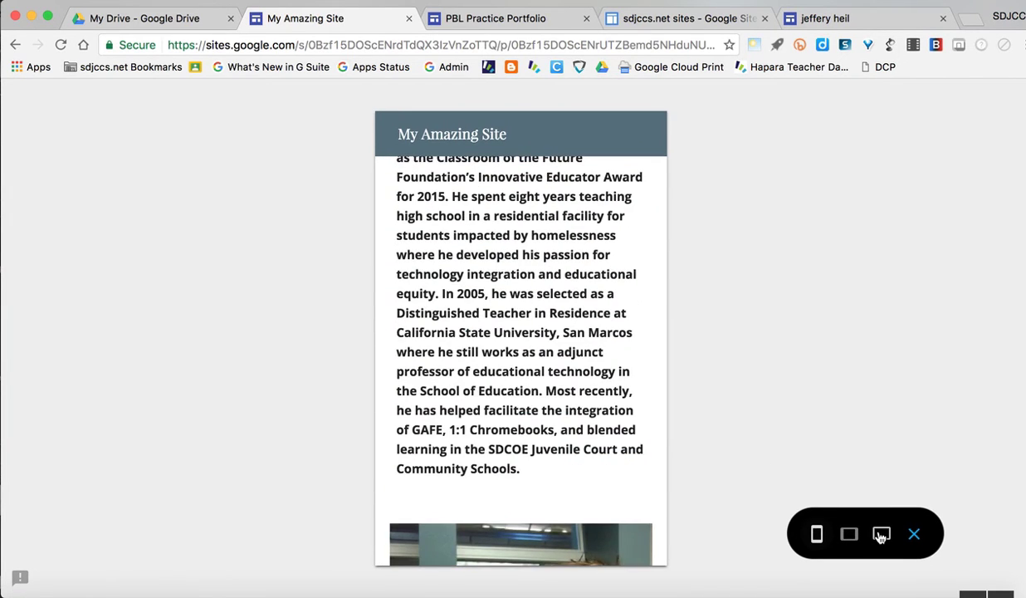
- Preview the site at large-screen size, look through the page layout, and close the preview
click(882, 530)
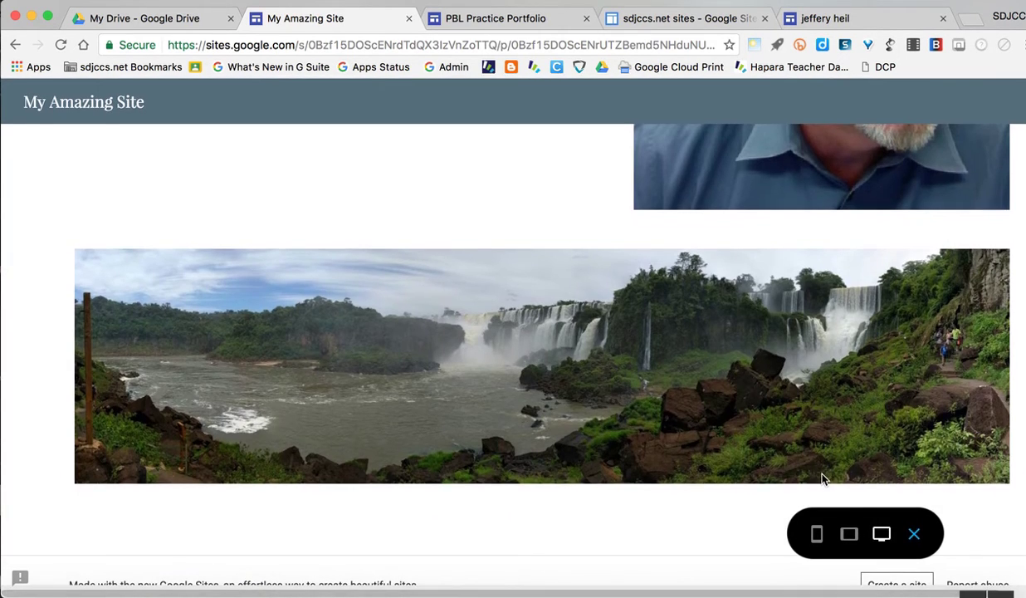
scroll(651, 280, up, 12)
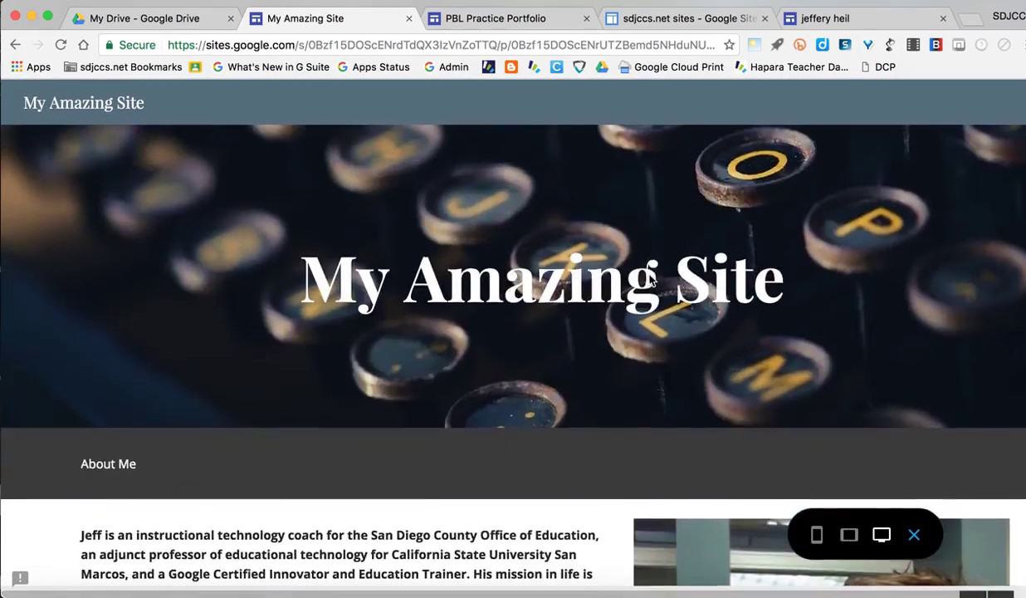
scroll(651, 280, down, 8)
scroll(650, 280, down, 3)
scroll(651, 280, up, 6)
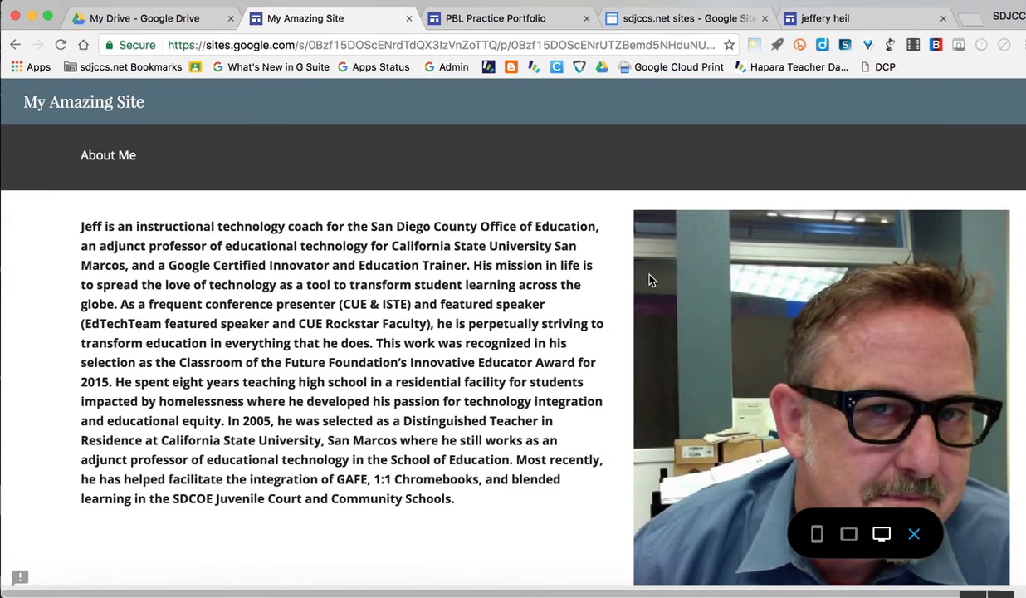
scroll(650, 280, down, 3)
scroll(650, 280, up, 6)
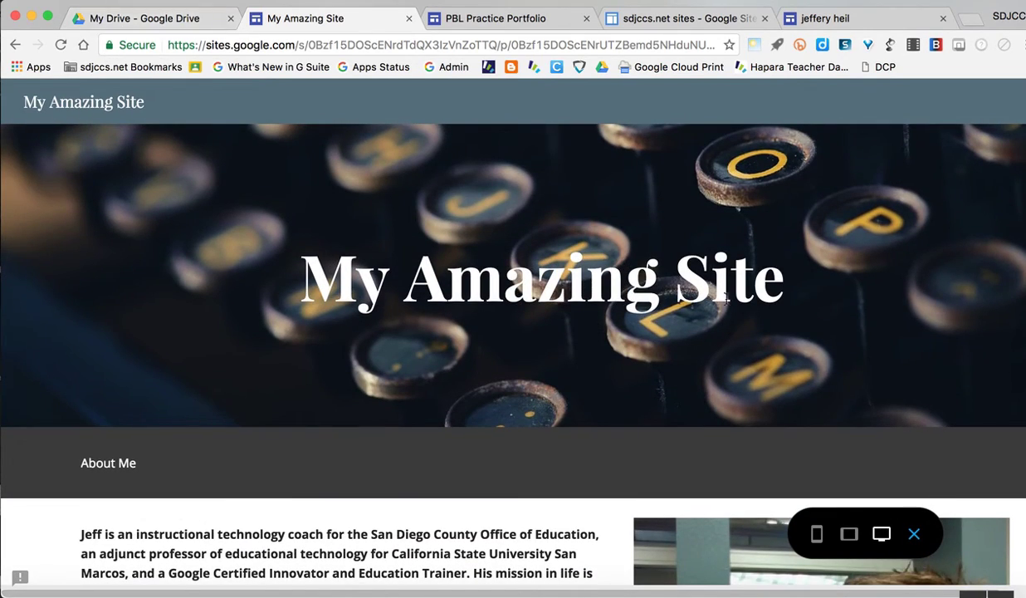
click(914, 535)
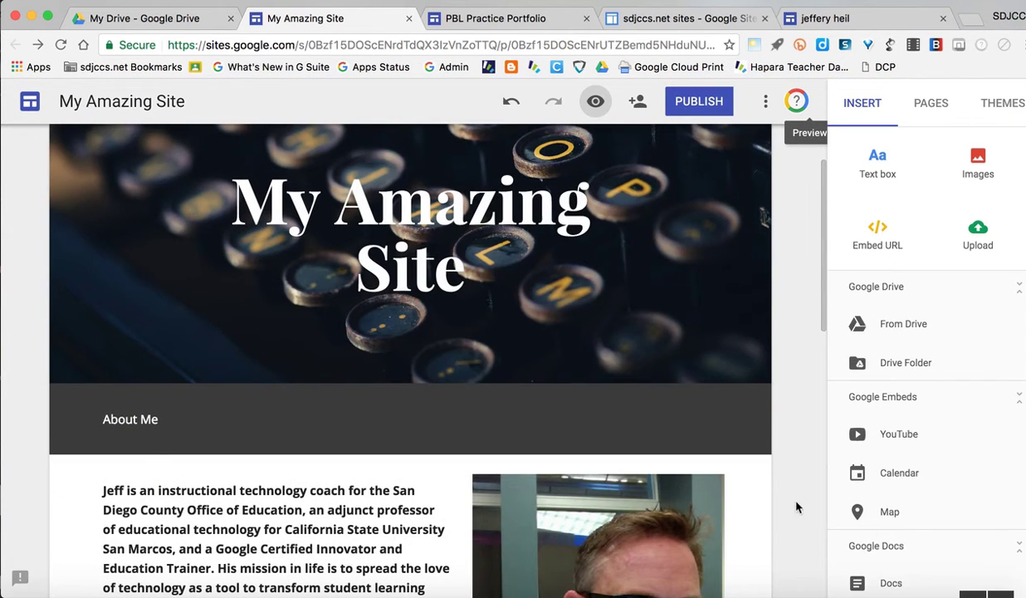
- Resize the waterfall image below the biography to about twice its height at full content width
scroll(394, 427, down, 5)
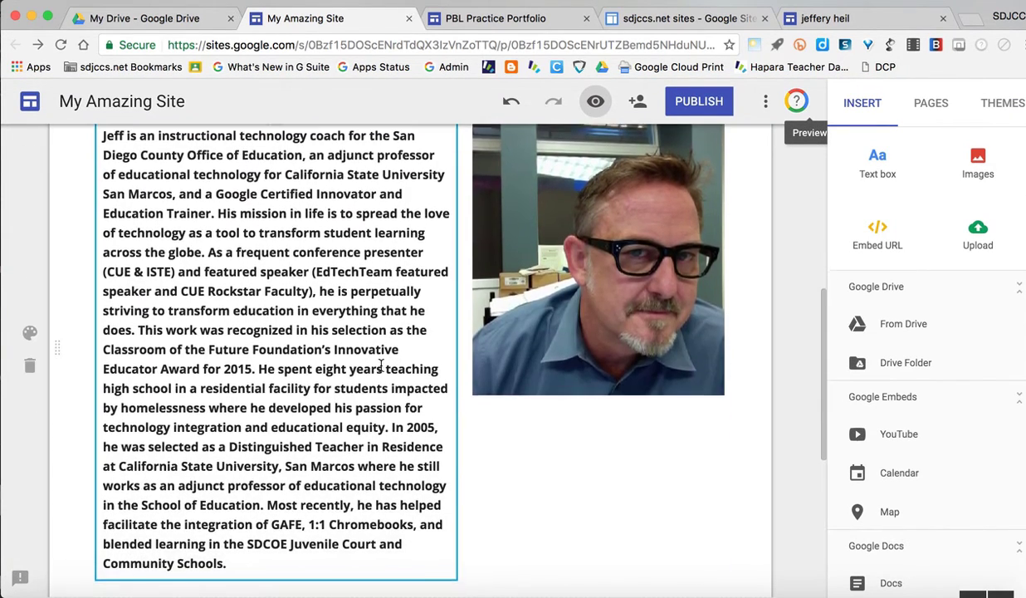
scroll(381, 365, down, 2)
scroll(382, 366, up, 4)
scroll(381, 365, down, 6)
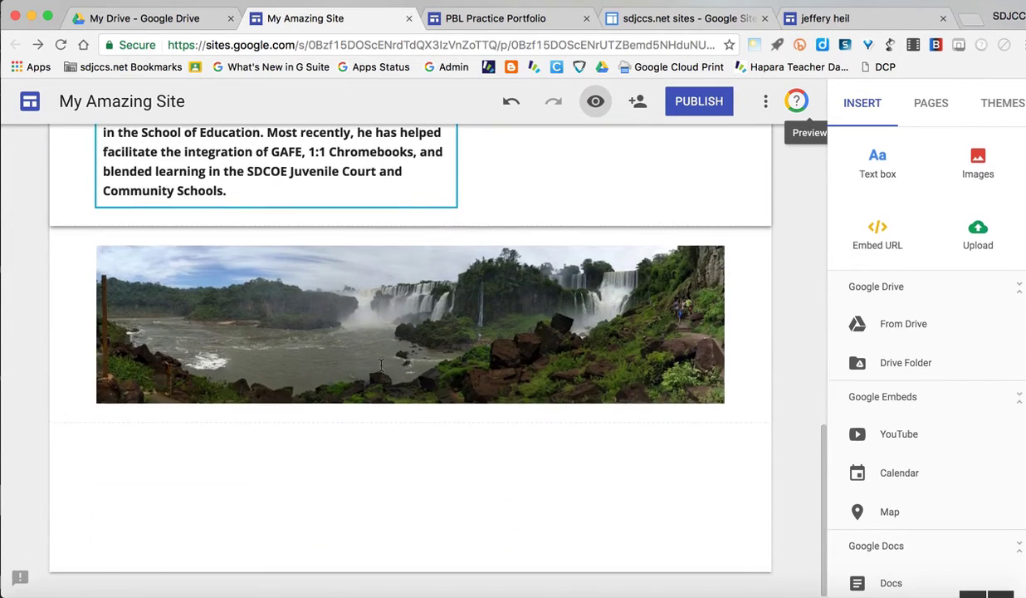
click(392, 365)
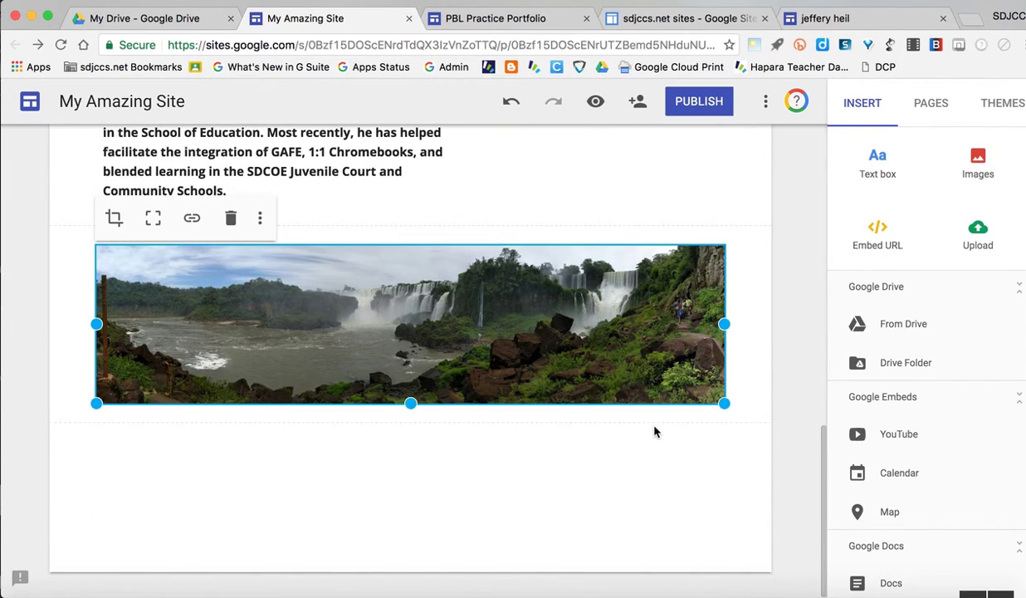
drag(723, 404, 735, 555)
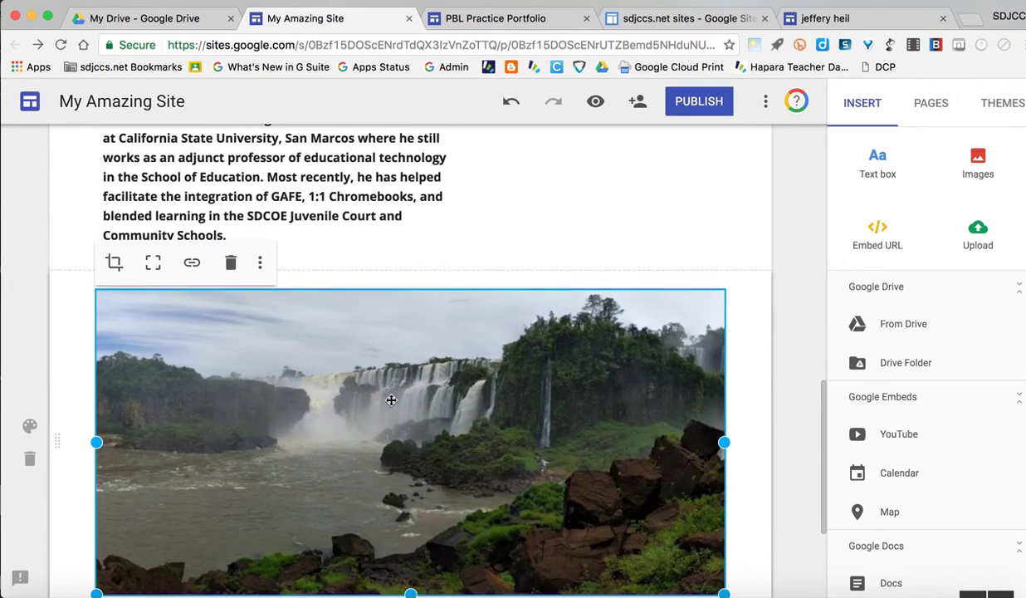
- Shrink the profile photo beside the biography by one grid column and reduce its height to match
scroll(329, 457, up, 9)
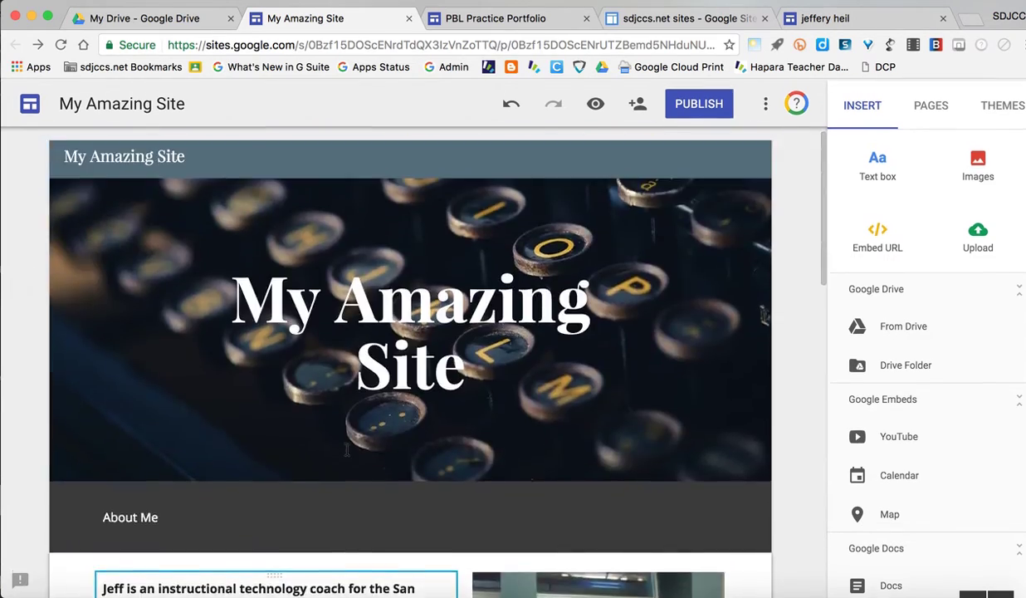
scroll(349, 456, down, 4)
scroll(349, 456, down, 3)
click(568, 316)
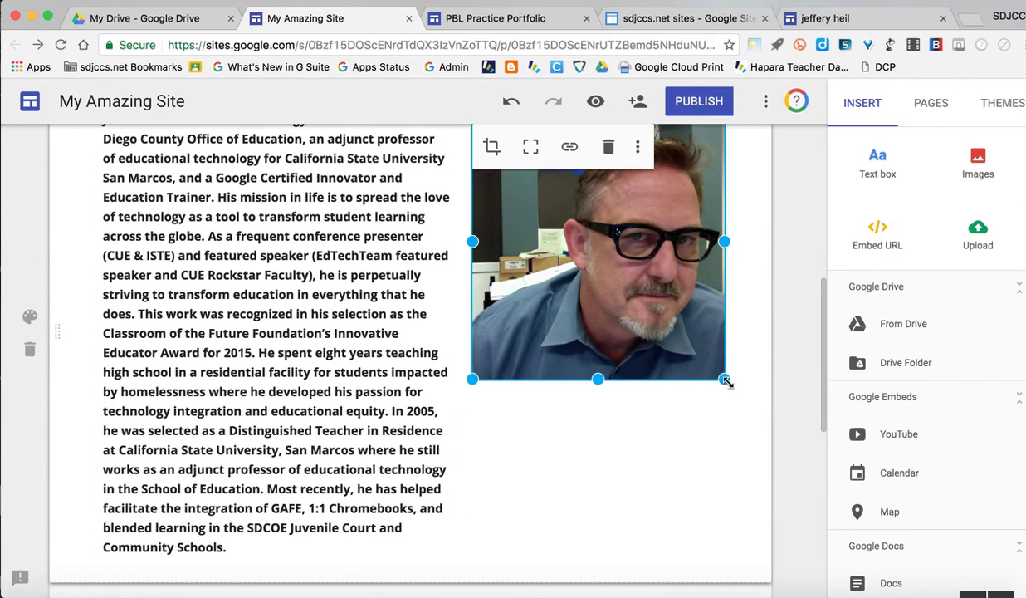
drag(727, 380, 689, 346)
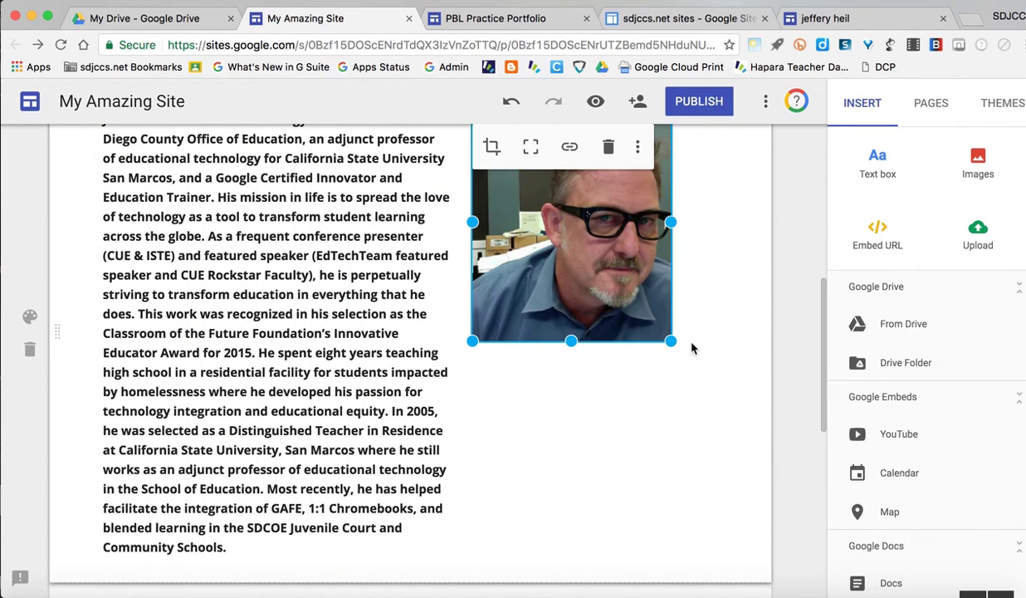
click(619, 405)
scroll(591, 424, up, 3)
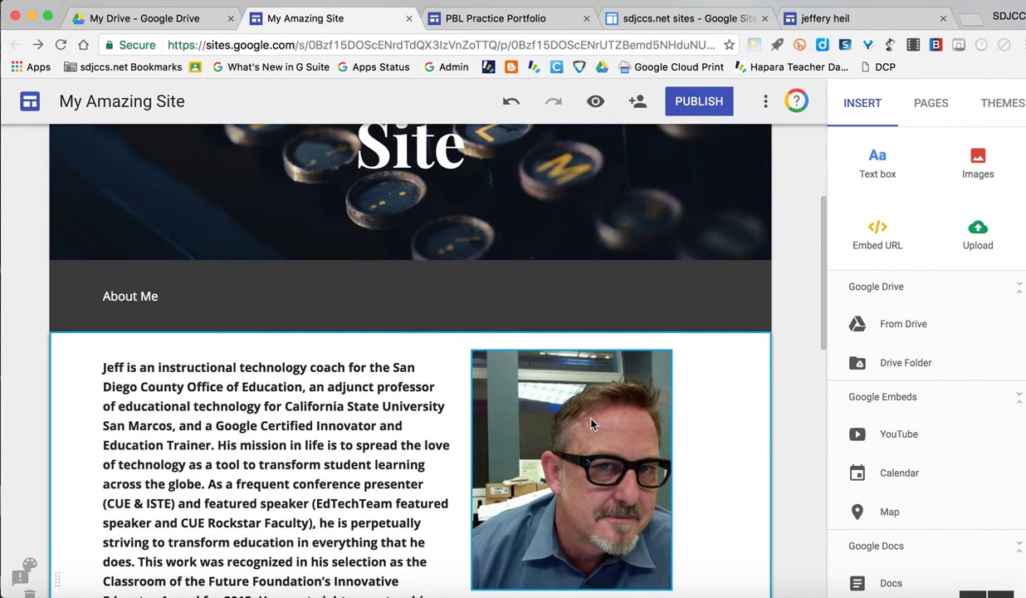
- Add a new page named My Notes to the site
scroll(591, 423, up, 3)
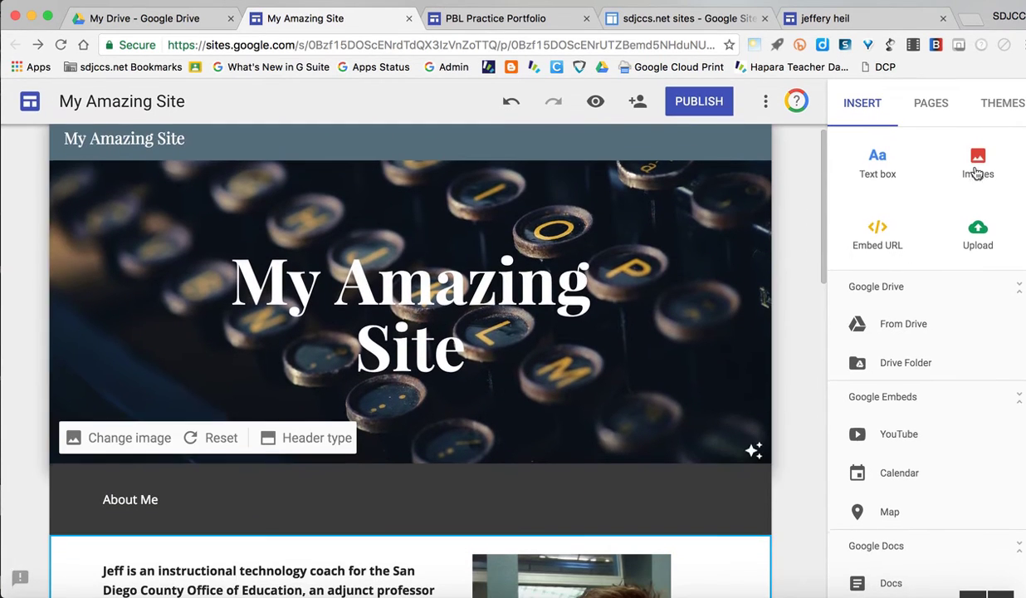
click(940, 106)
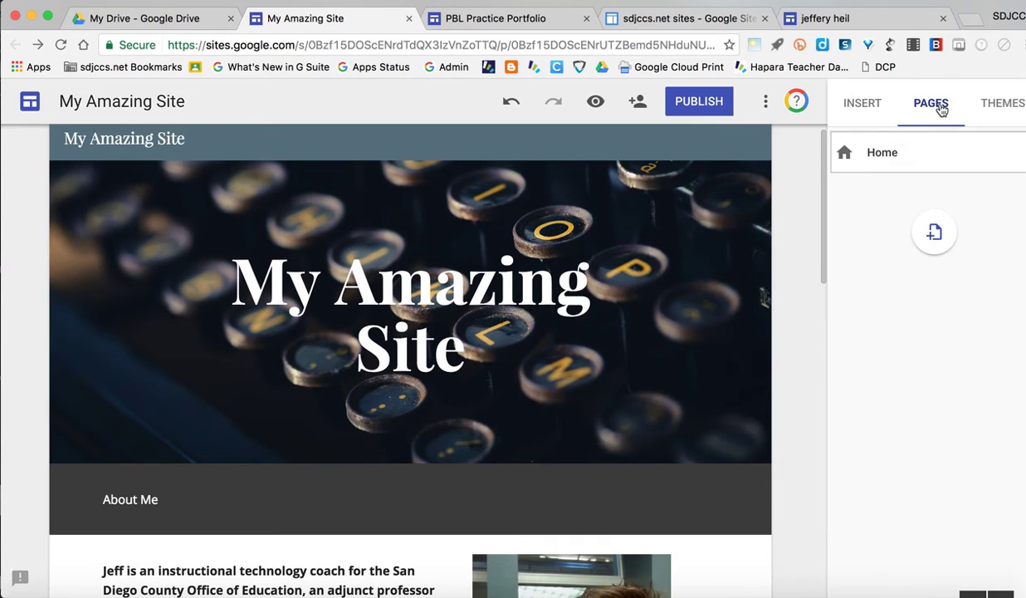
click(934, 235)
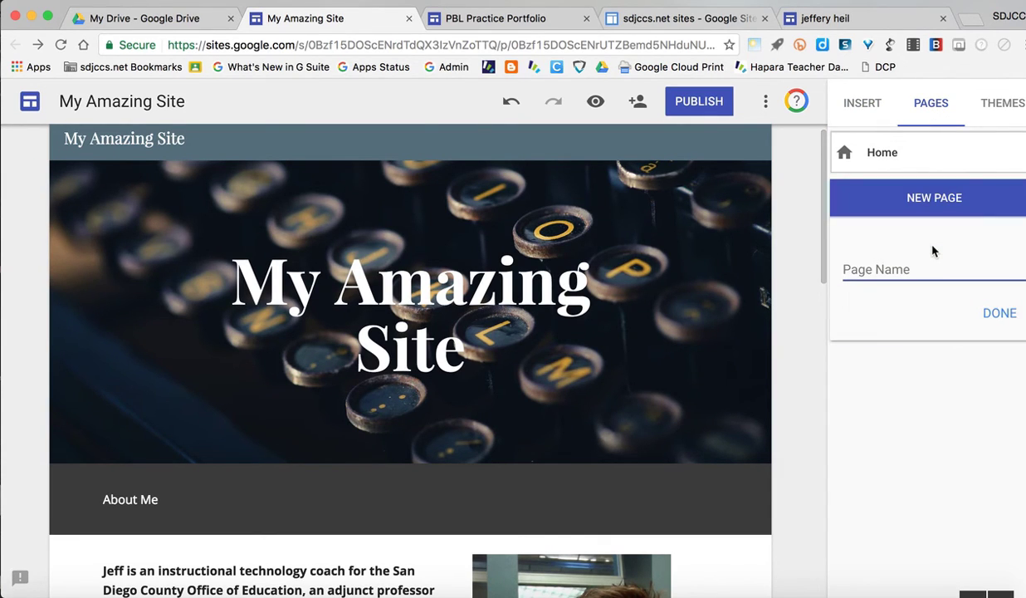
text(My Notes)
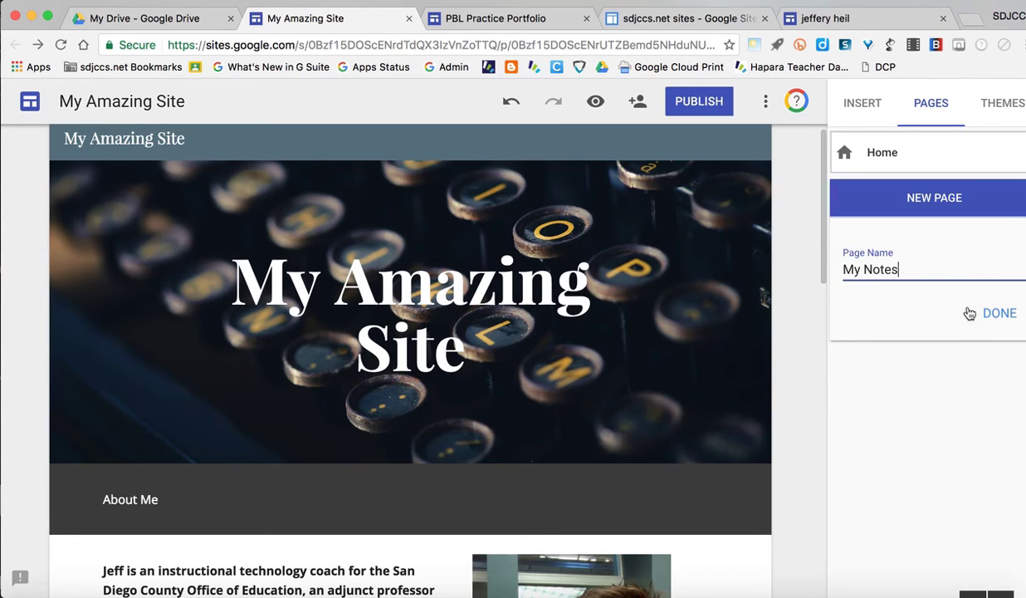
click(1000, 315)
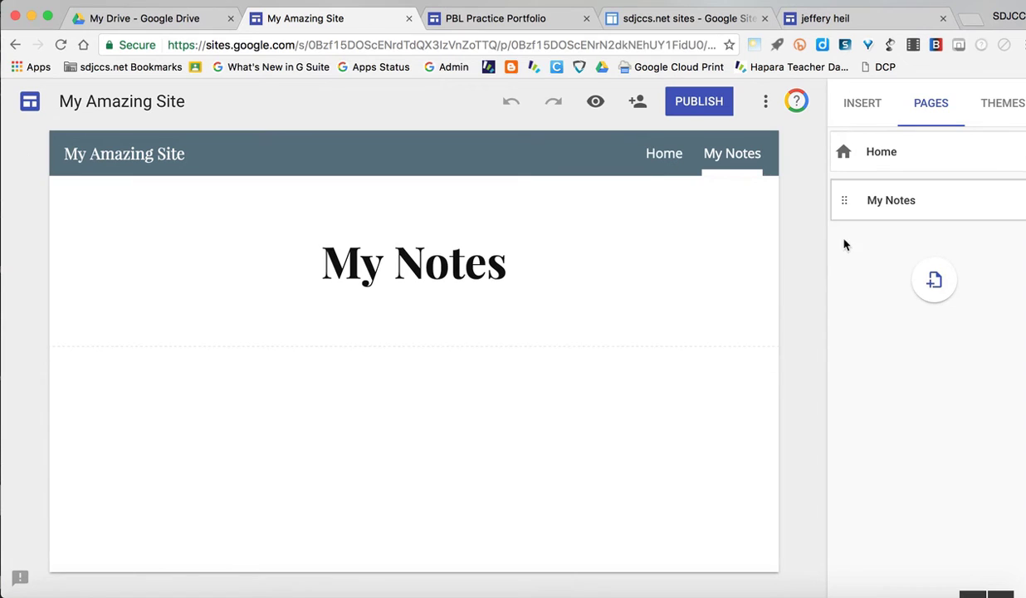
- Look through the Home page, return to My Notes, and view the header type options for its title section
click(661, 153)
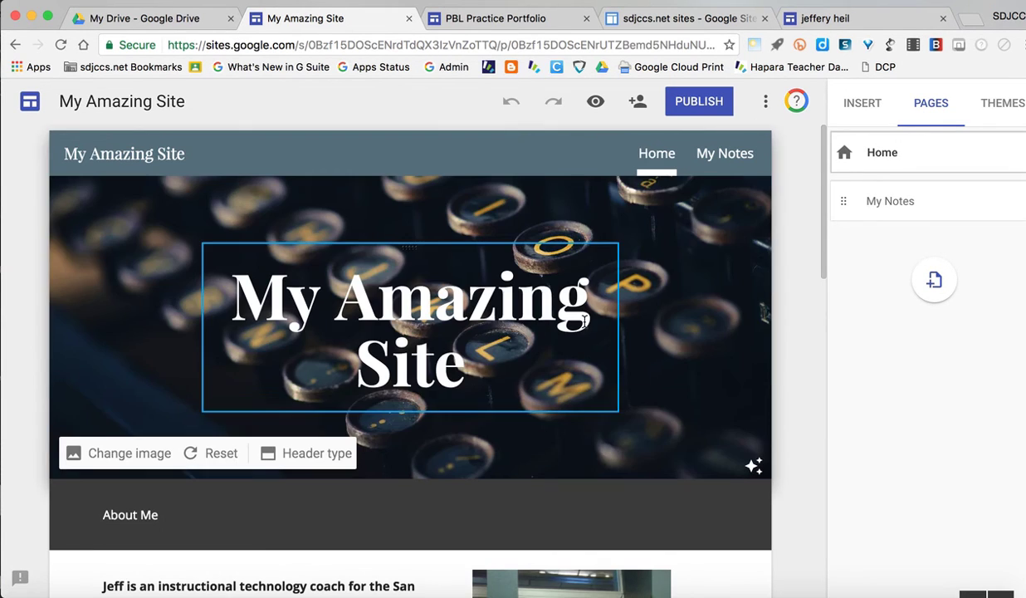
scroll(585, 323, down, 6)
scroll(584, 323, up, 7)
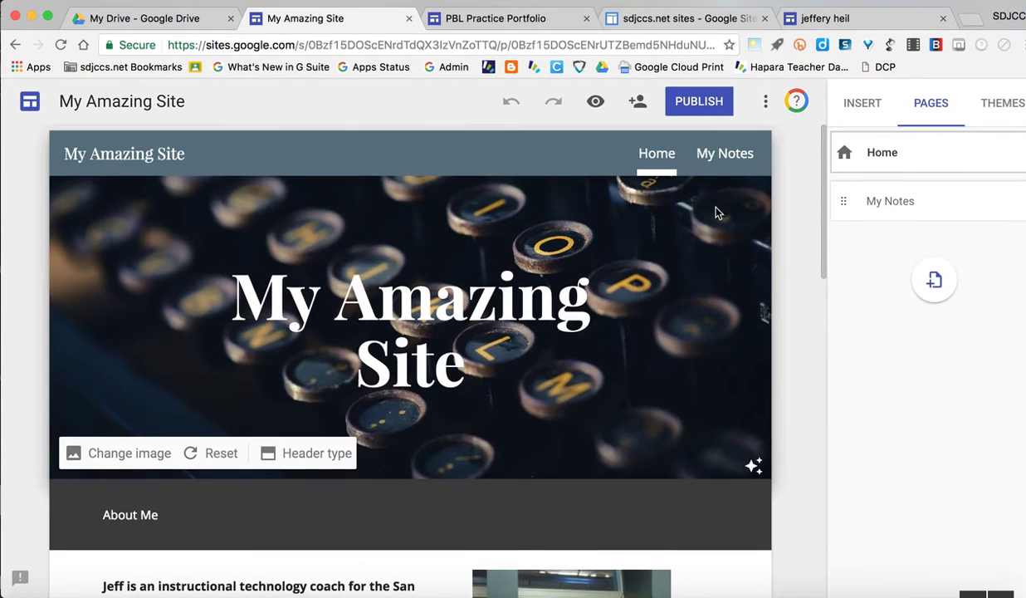
click(737, 158)
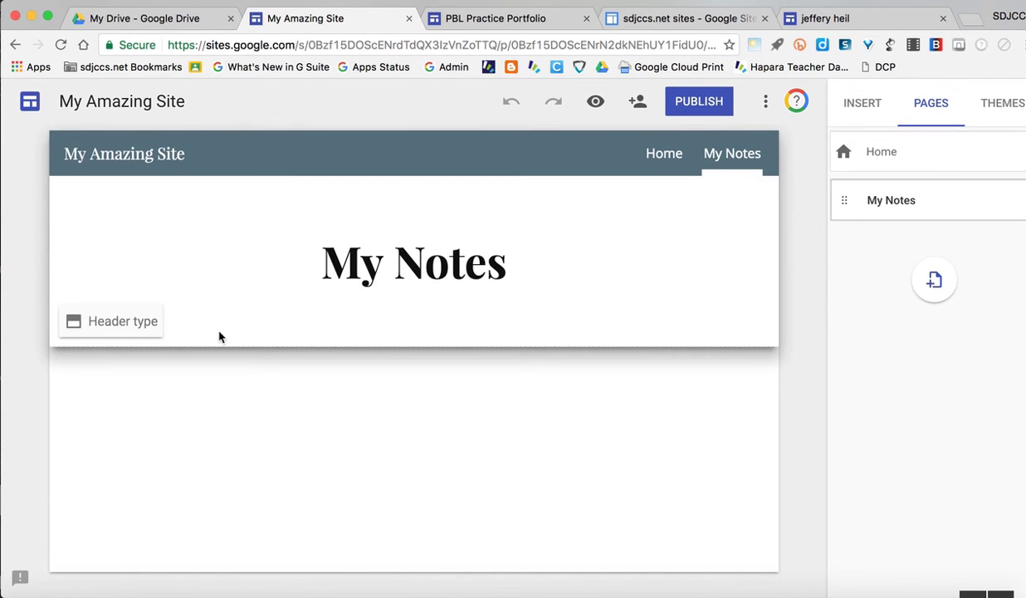
click(99, 320)
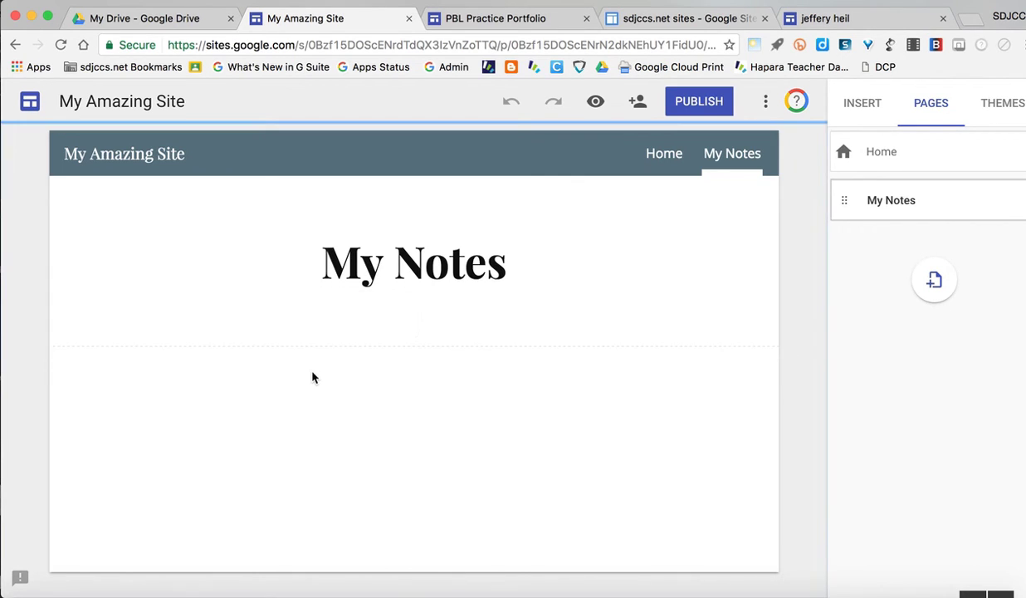
scroll(313, 373, down, 1)
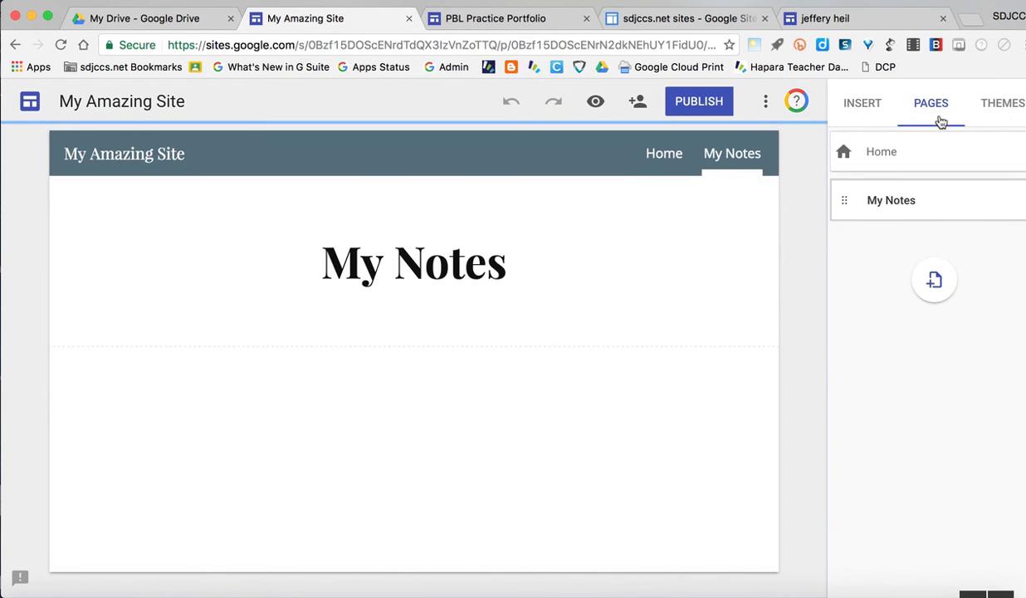
- Nest the My Notes page under Home as a subpage and move it back to the top level
drag(917, 214, 916, 142)
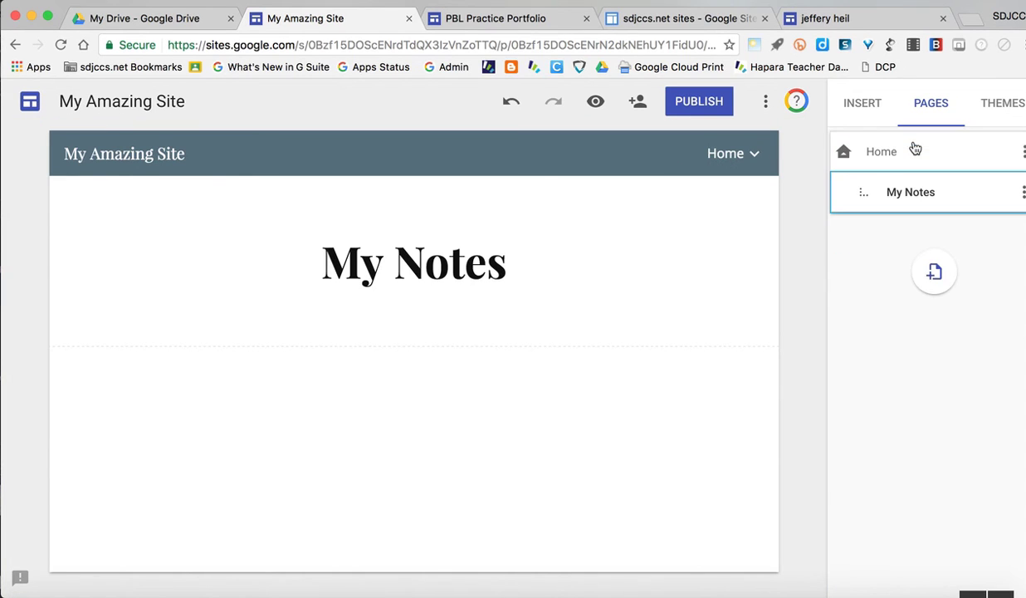
click(755, 154)
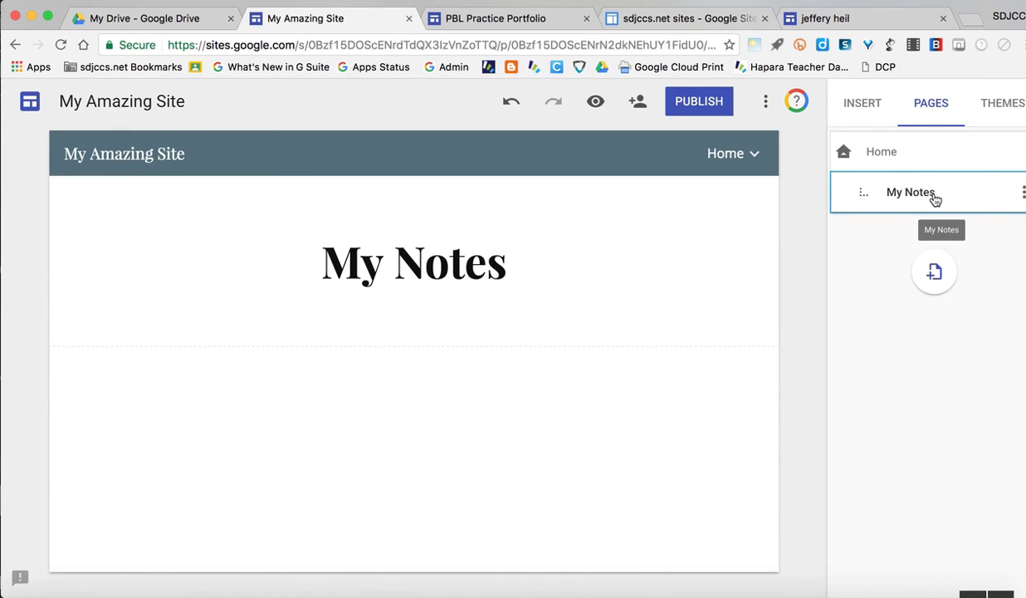
drag(931, 213, 918, 312)
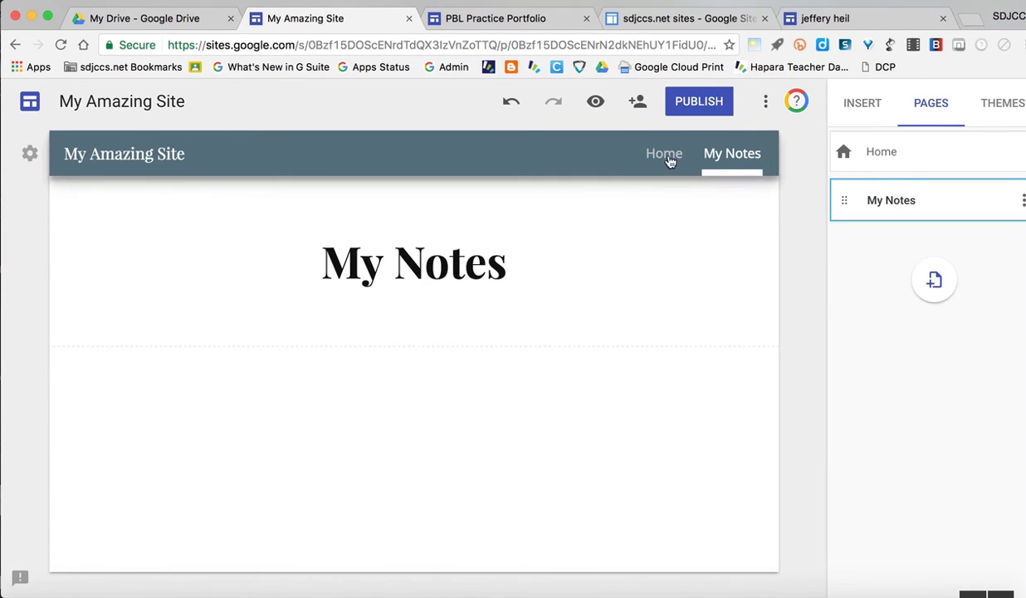
- Embed the Food Justice Pics folder from Google Drive on the My Notes page
click(882, 108)
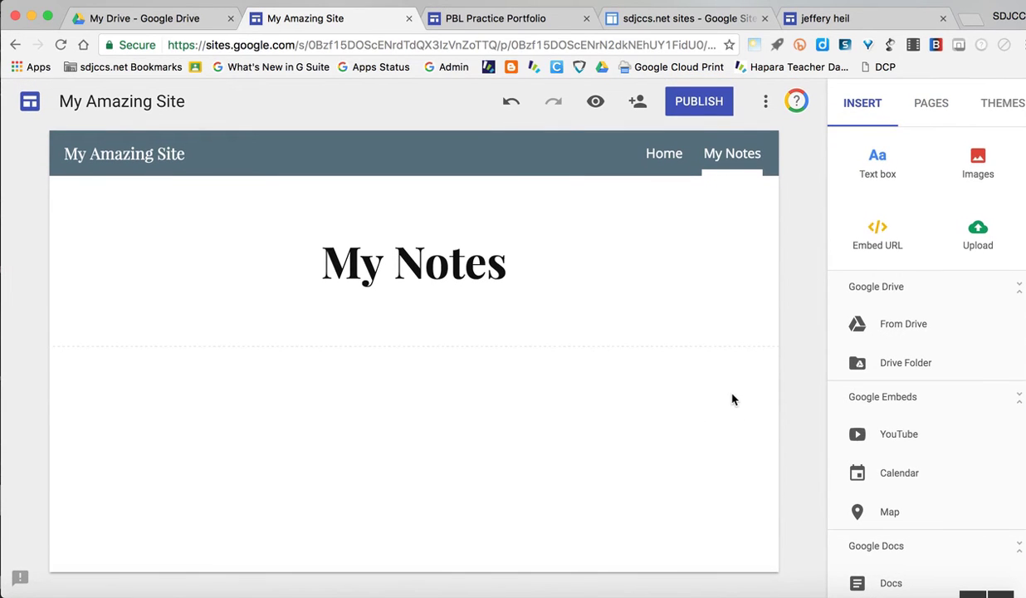
click(880, 363)
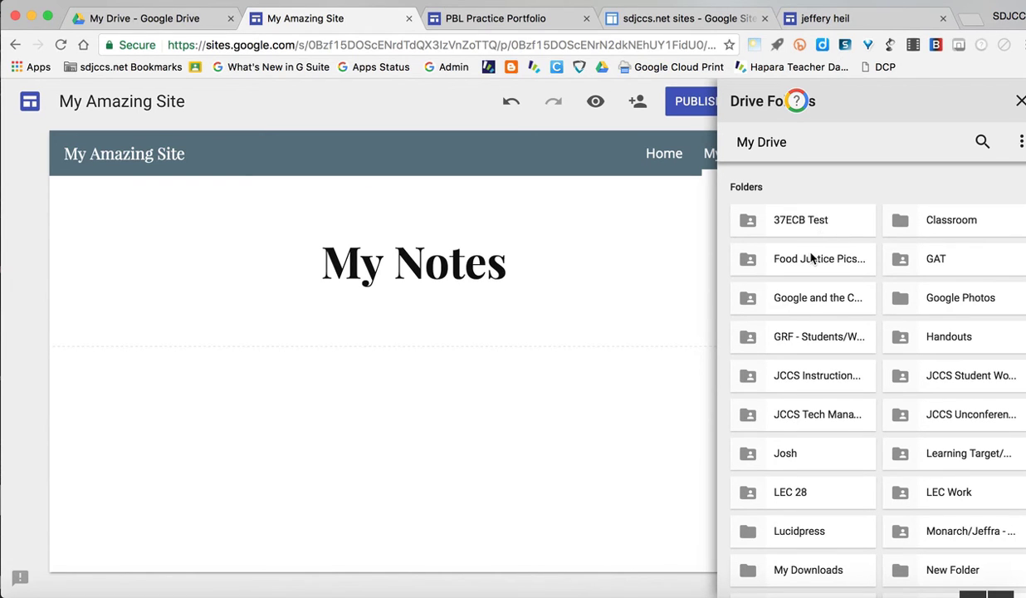
click(812, 258)
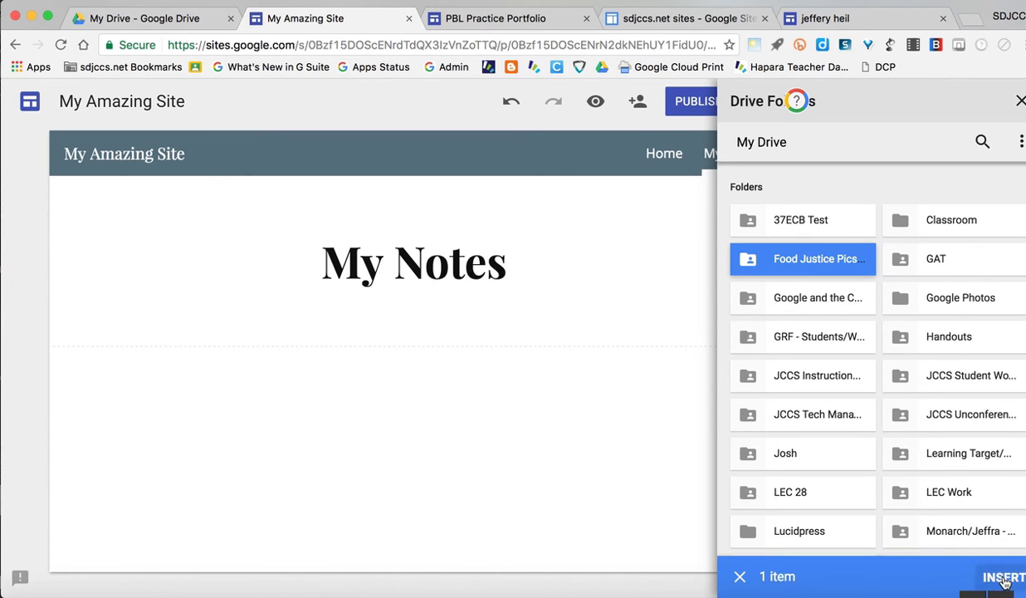
click(1003, 578)
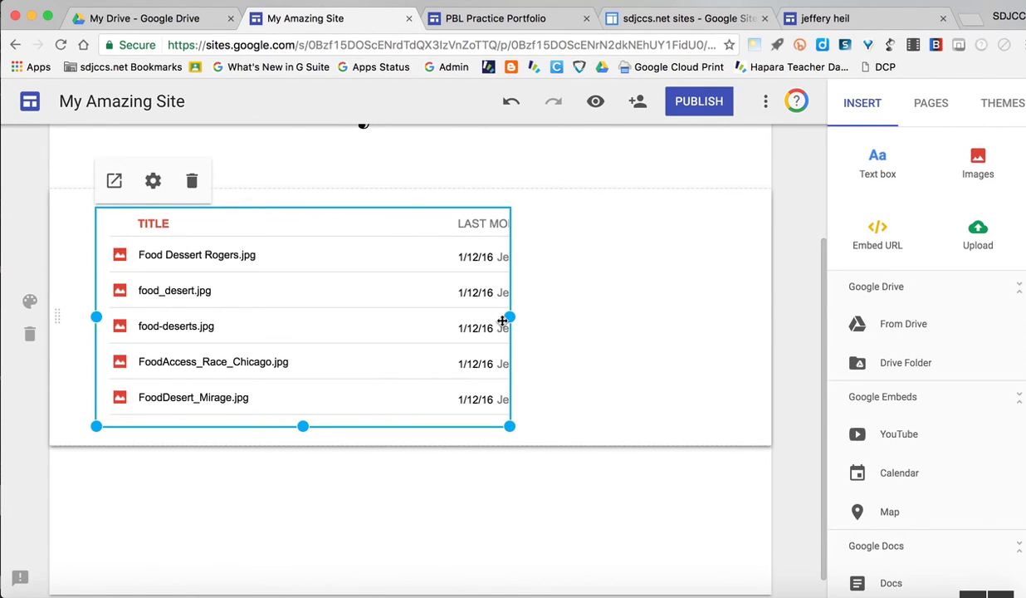
- Widen the embedded folder list to the full content width and look over its files
drag(508, 319, 732, 334)
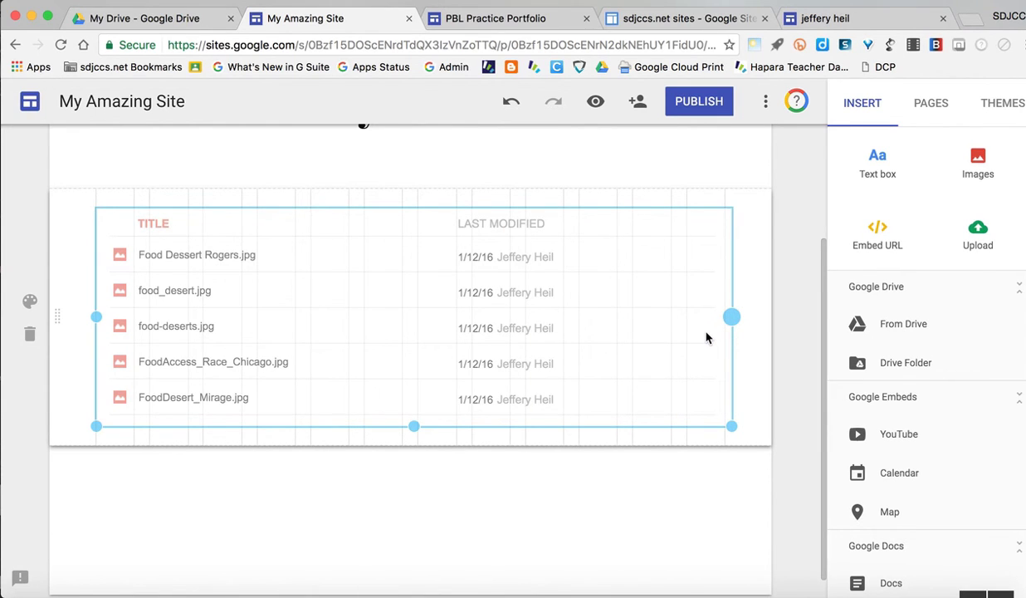
drag(706, 337, 706, 333)
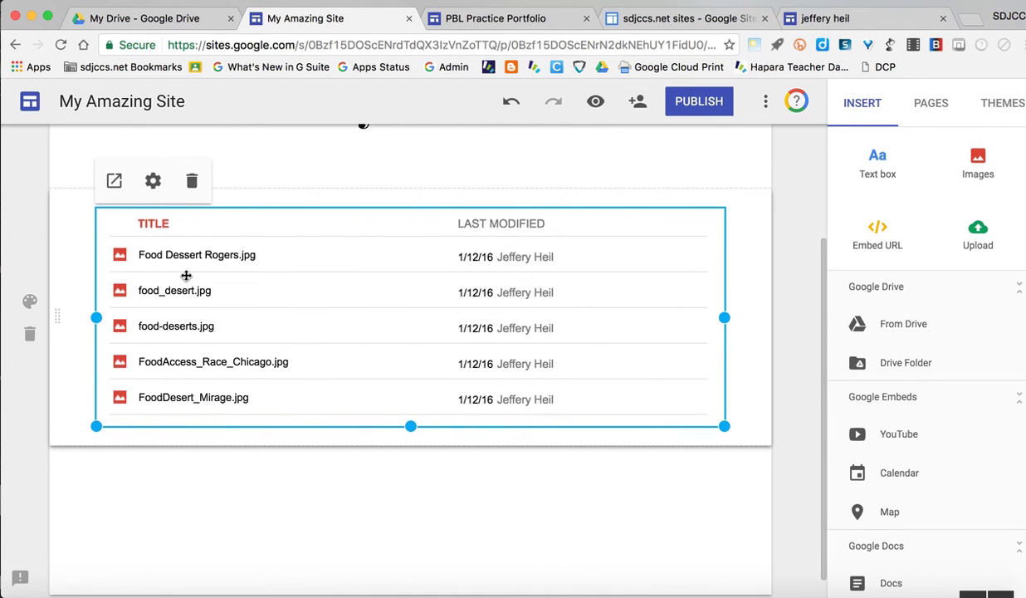
scroll(186, 272, up, 3)
scroll(178, 348, down, 4)
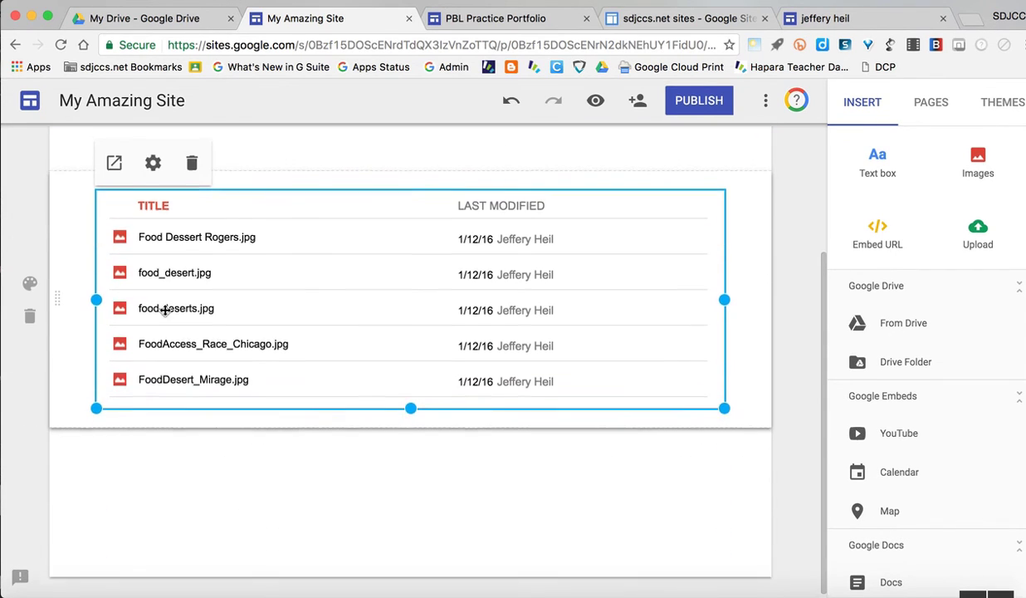
scroll(163, 312, up, 3)
scroll(150, 314, down, 3)
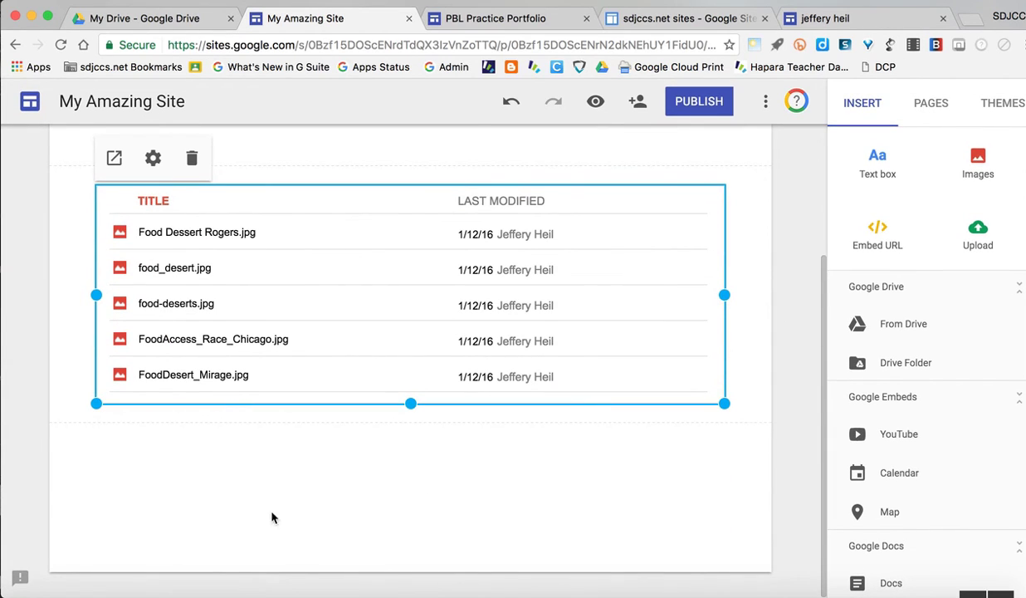
- Insert the work calendar Google Doc below the folder list on the My Notes page
scroll(244, 510, down, 1)
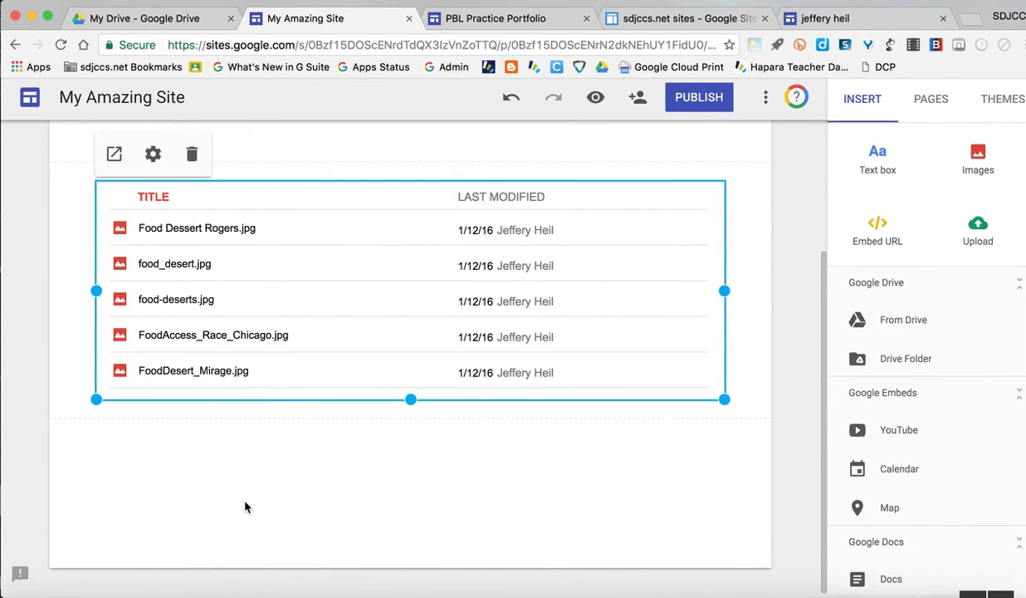
scroll(964, 423, down, 5)
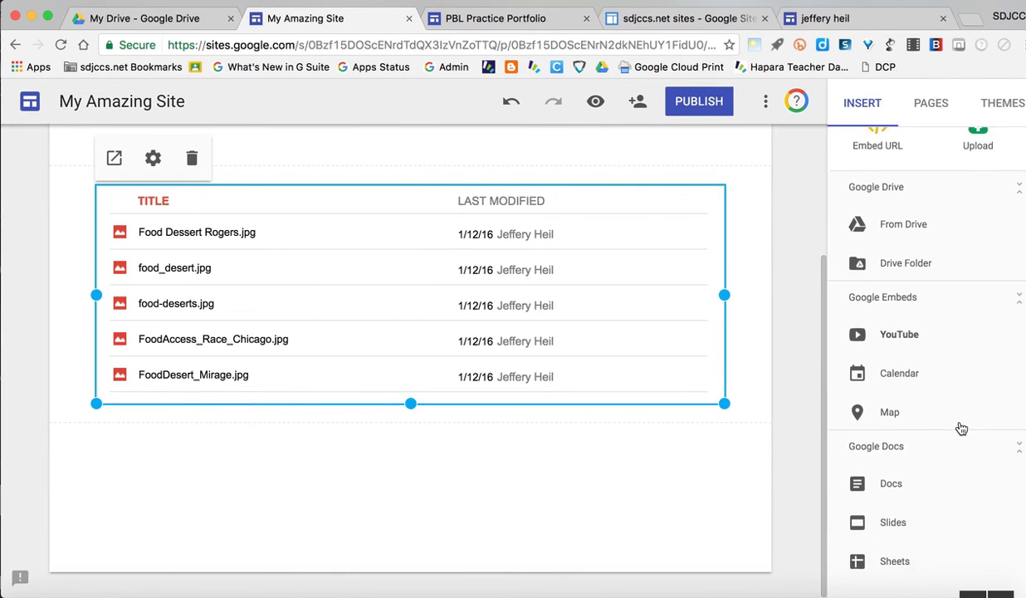
click(903, 422)
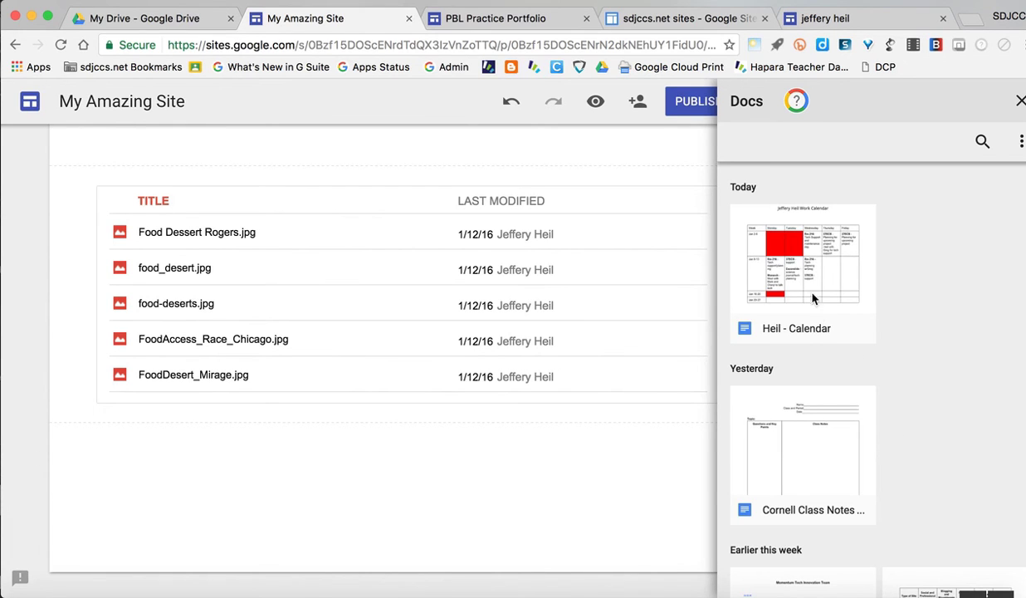
click(803, 309)
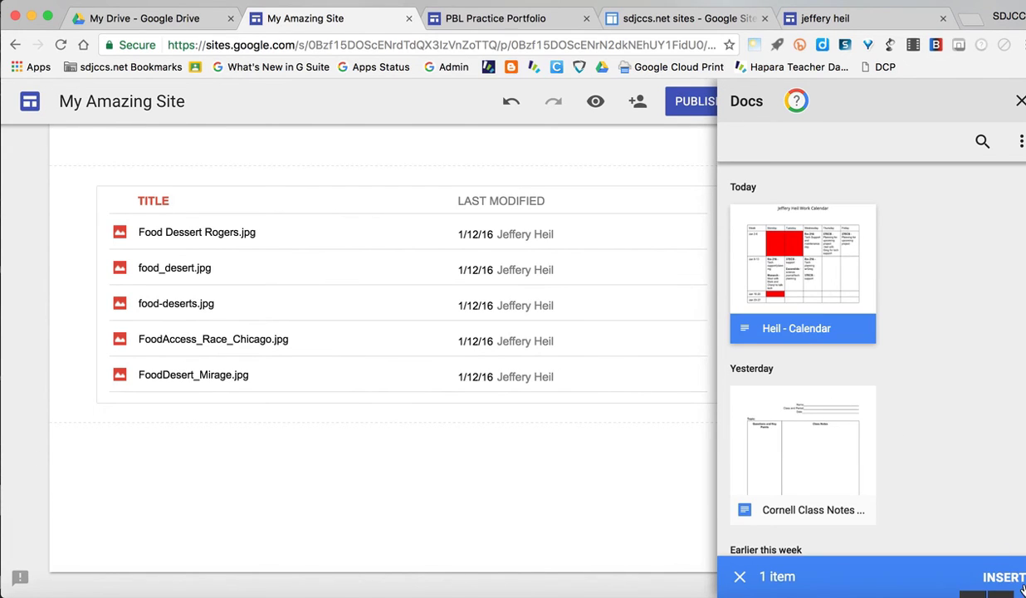
click(1006, 577)
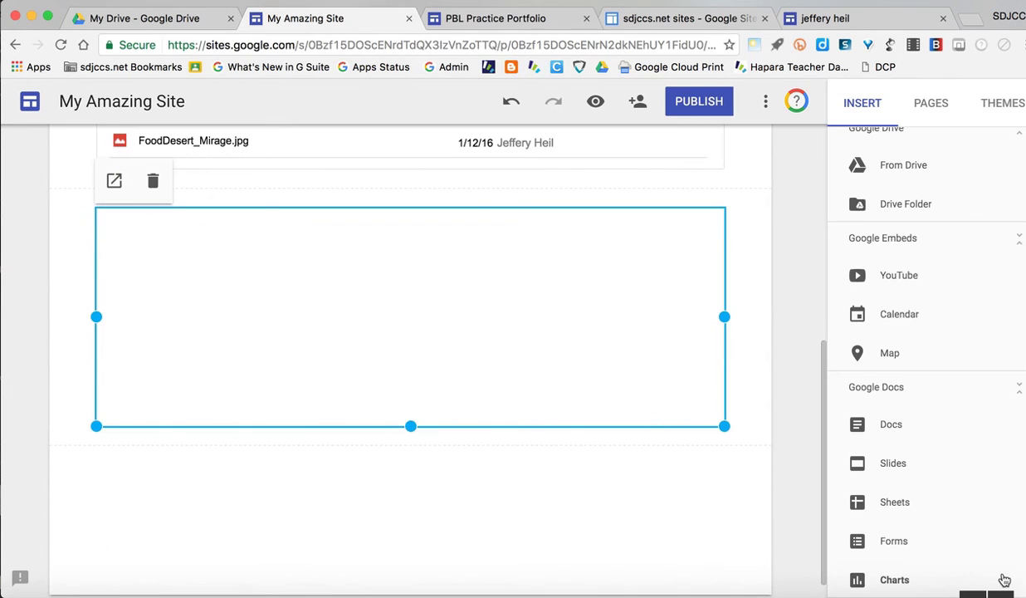
- Extend the height of the embedded work calendar document to show the whole weekly table
scroll(651, 353, down, 1)
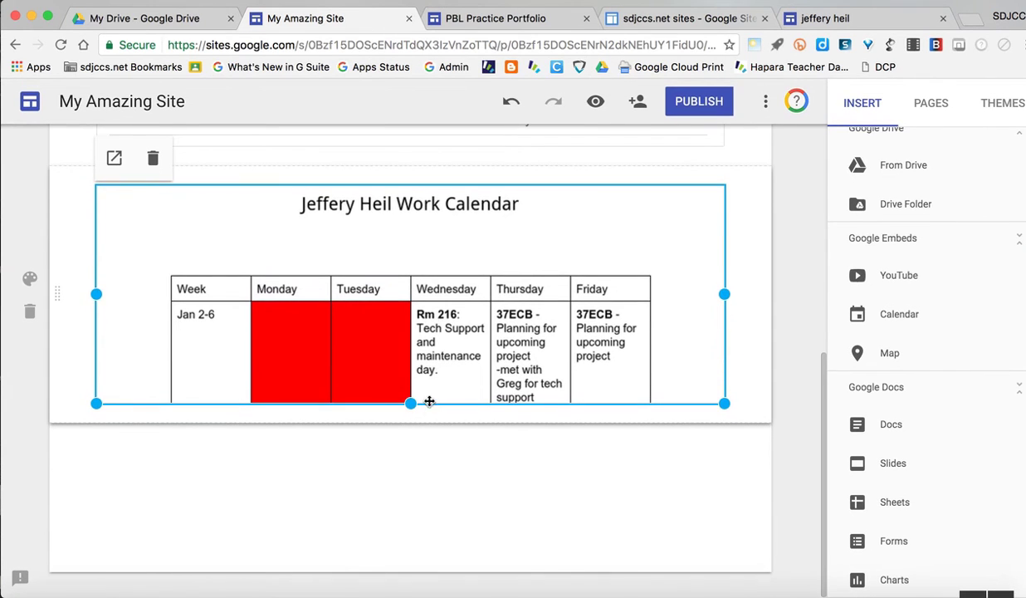
drag(411, 403, 406, 462)
drag(401, 531, 402, 545)
scroll(464, 483, down, 2)
scroll(463, 484, down, 1)
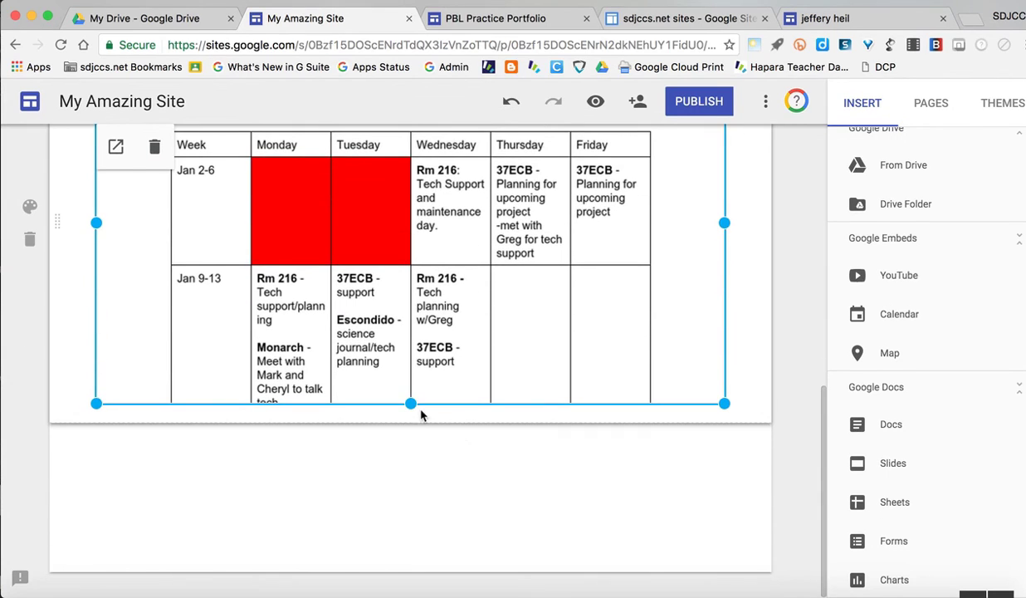
drag(410, 405, 408, 562)
- Review the My Notes page in the editor, preview it at large-screen size, and look through the folder list and calendar
scroll(471, 484, up, 10)
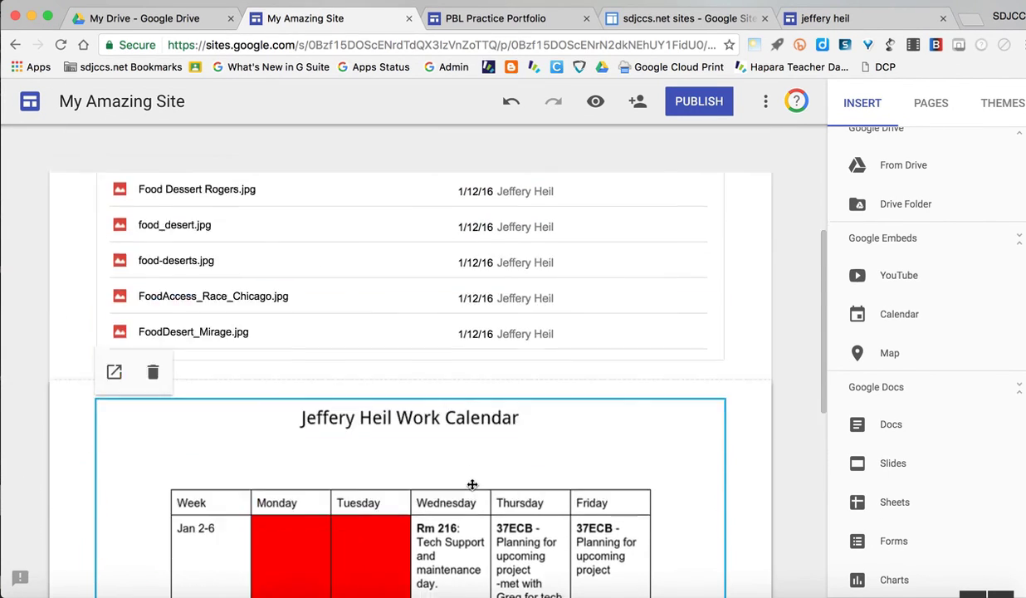
scroll(330, 477, down, 2)
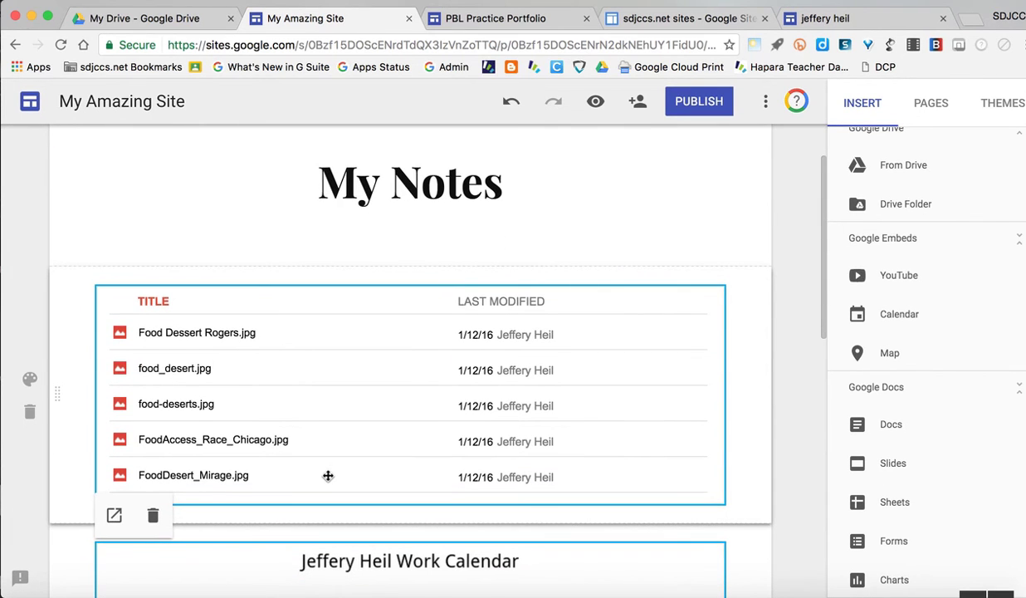
scroll(328, 476, down, 10)
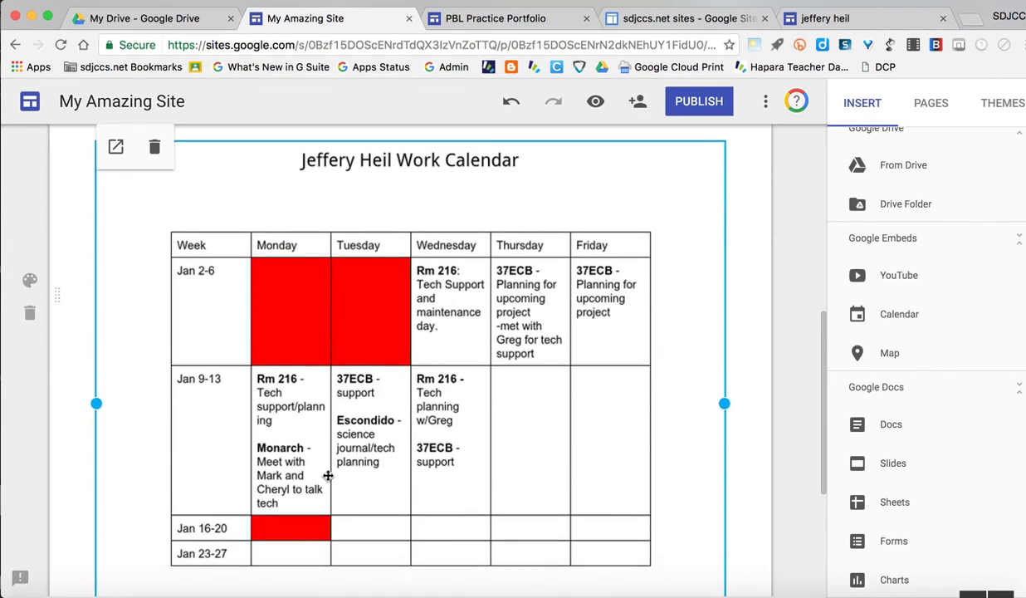
scroll(340, 401, up, 15)
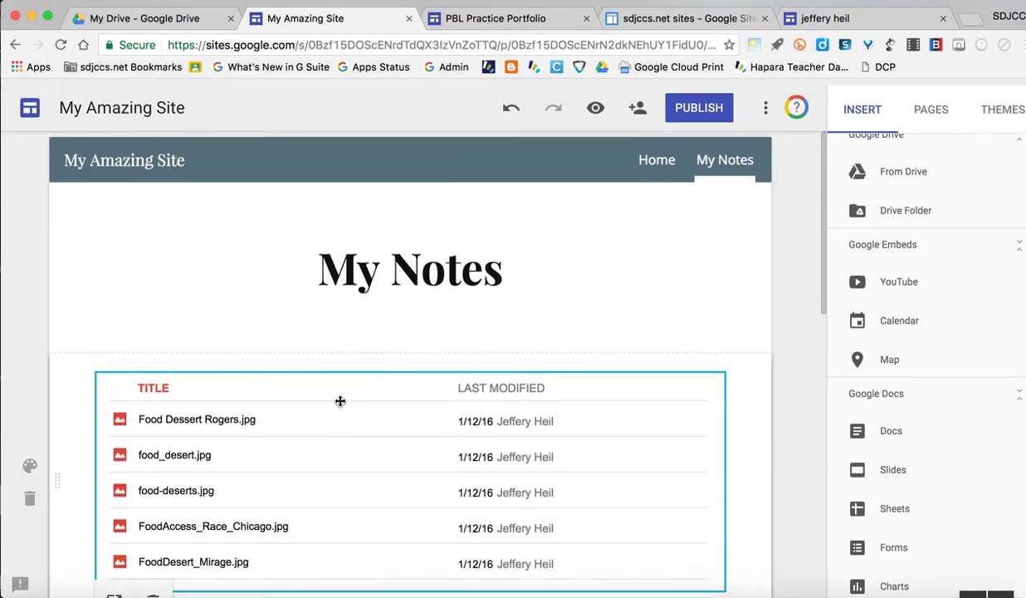
click(595, 101)
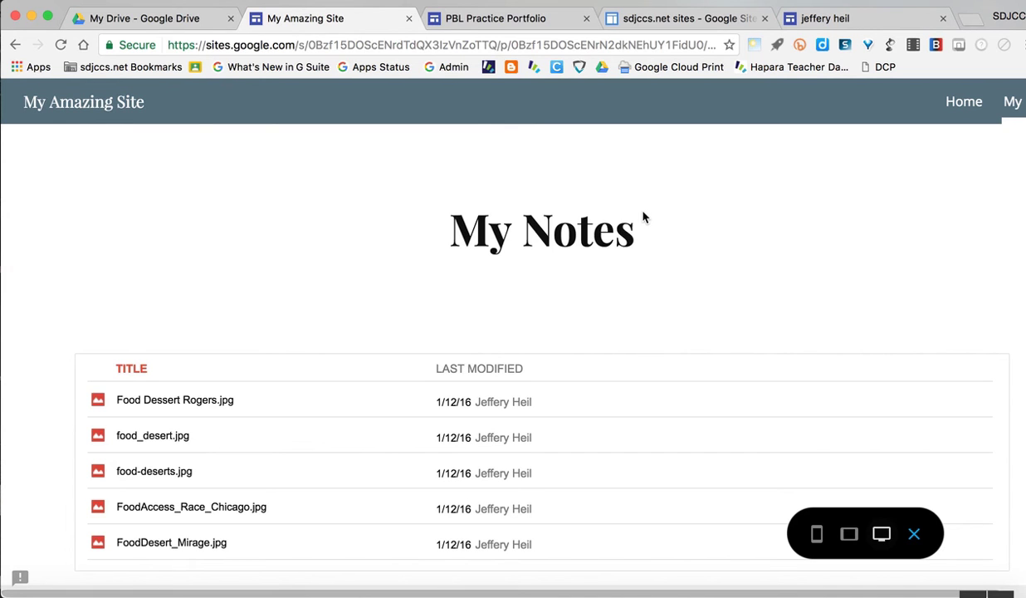
scroll(634, 339, down, 10)
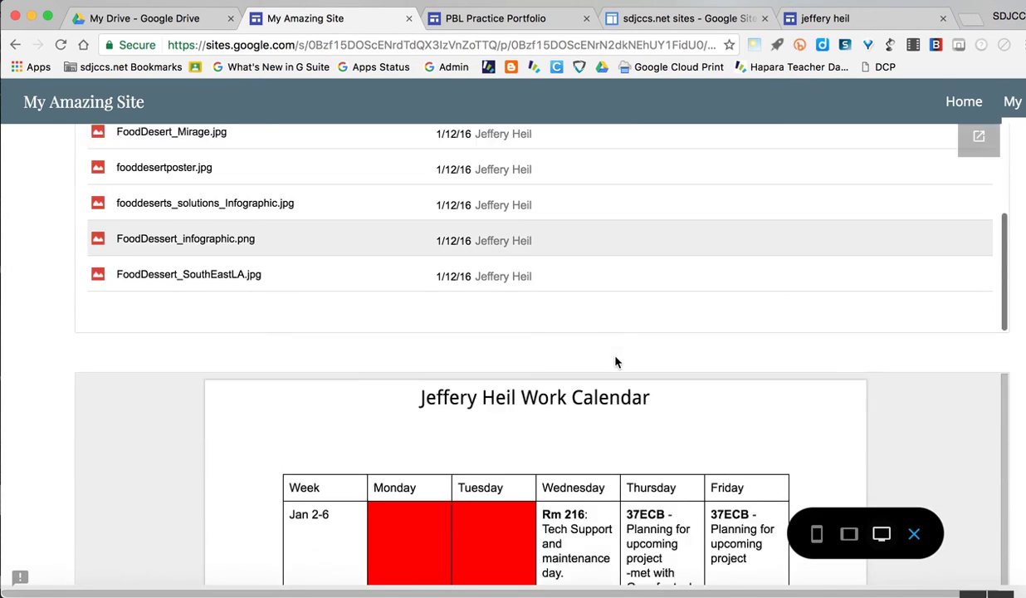
scroll(606, 390, down, 5)
scroll(600, 408, up, 15)
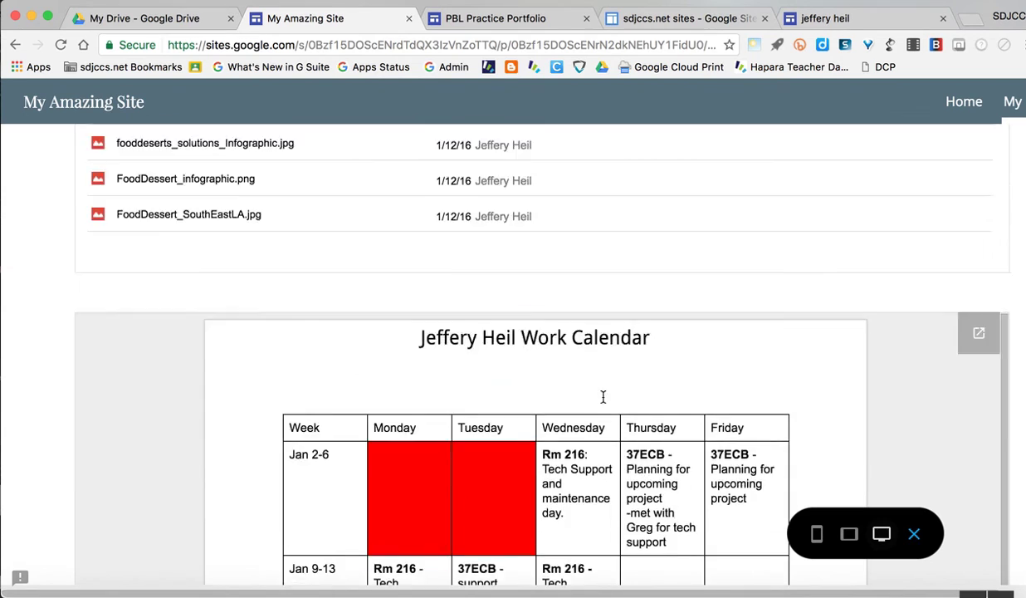
scroll(568, 451, down, 3)
scroll(566, 451, up, 3)
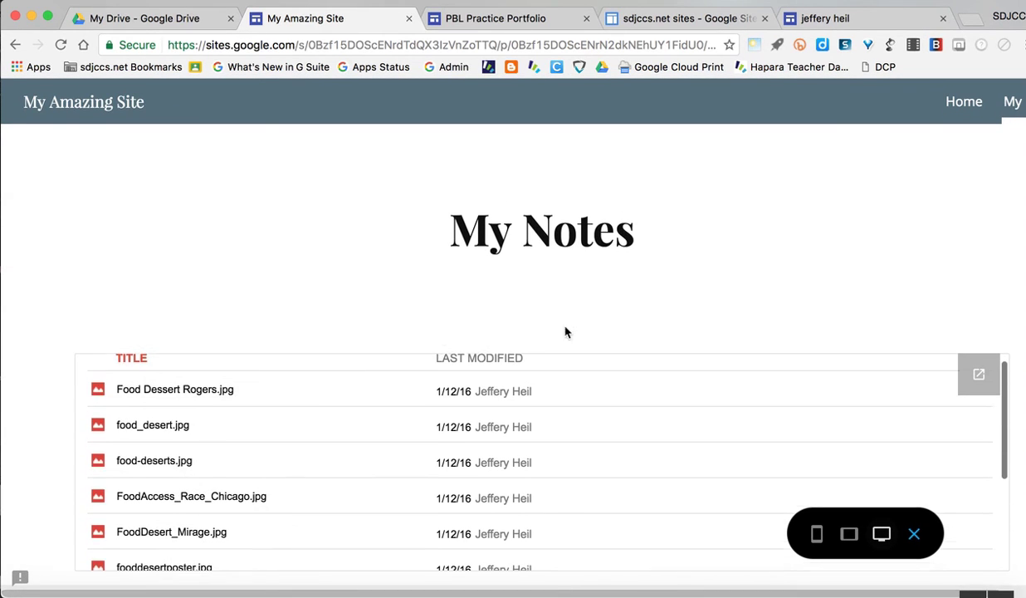
scroll(461, 419, down, 10)
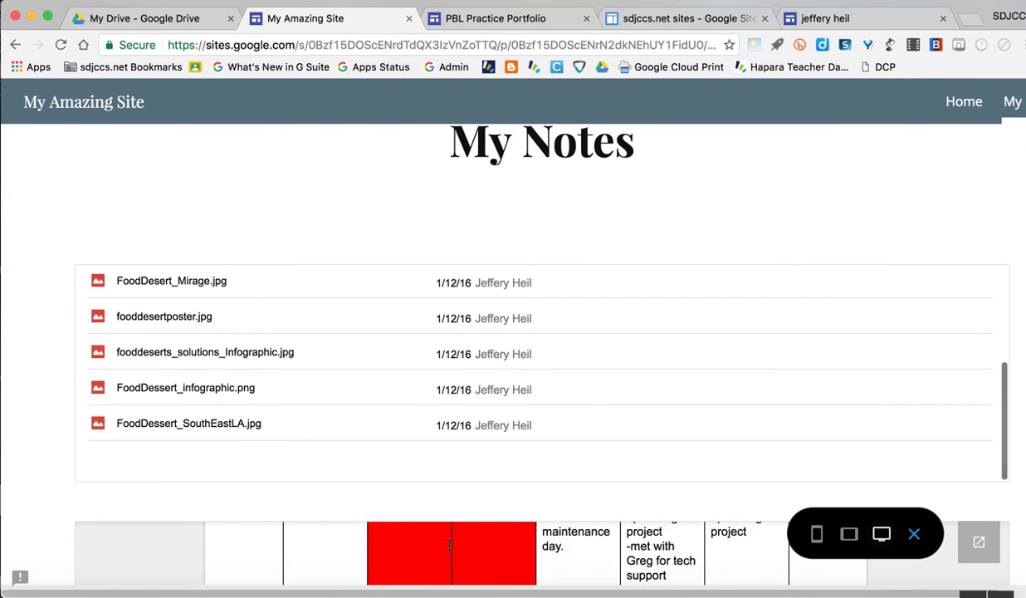
scroll(435, 571, up, 10)
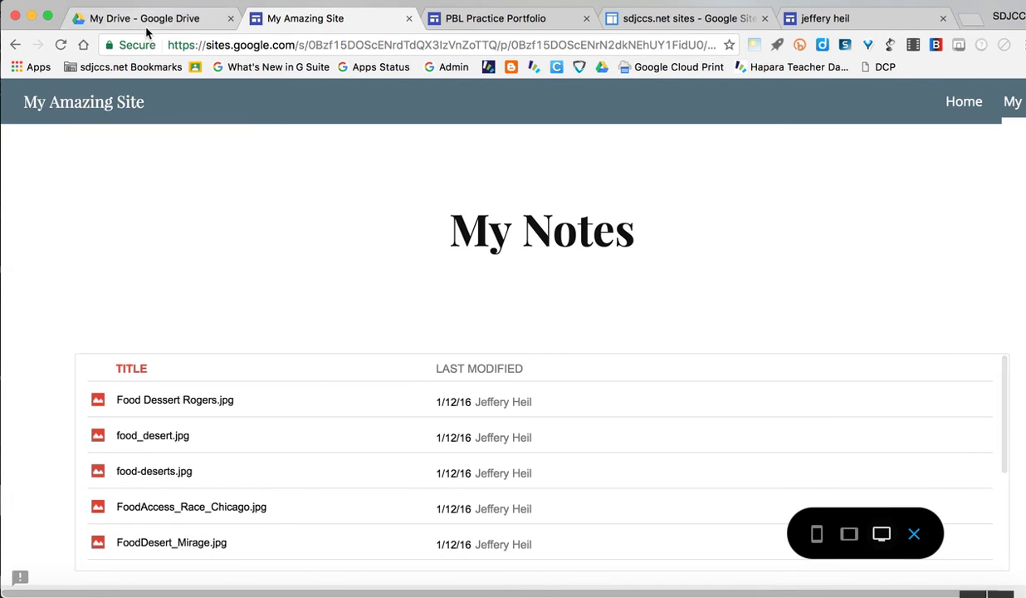
- Switch to Google Drive and open the work calendar Google Doc from the My Drive files
click(145, 31)
scroll(258, 490, down, 5)
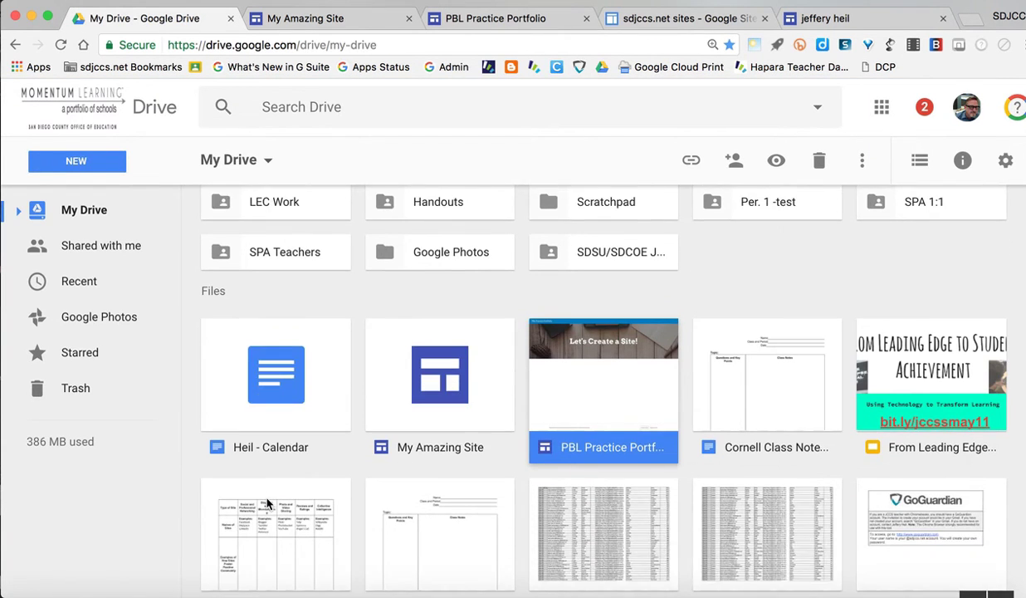
double_click(292, 378)
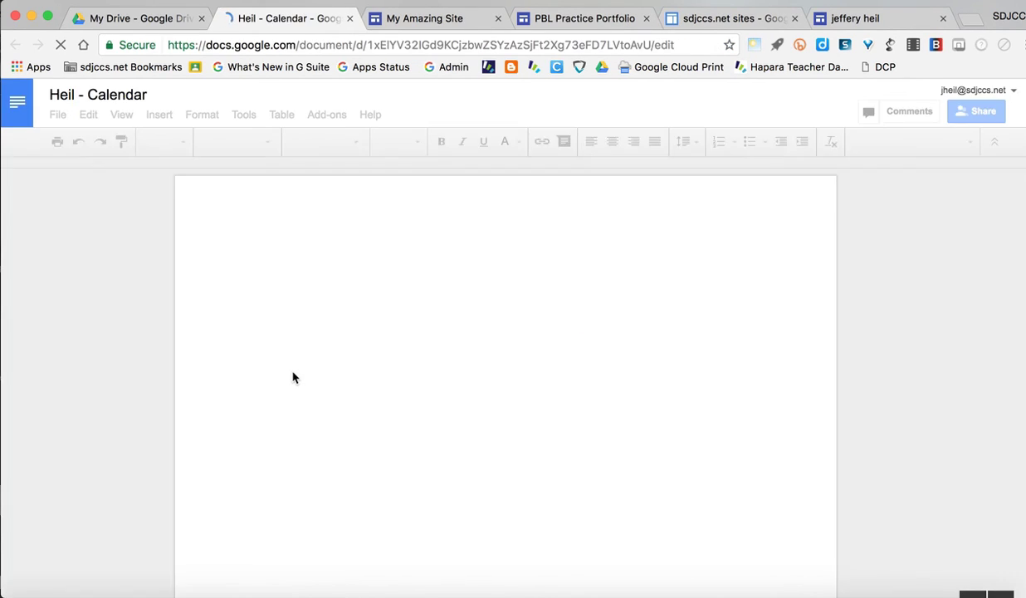
scroll(594, 420, down, 1)
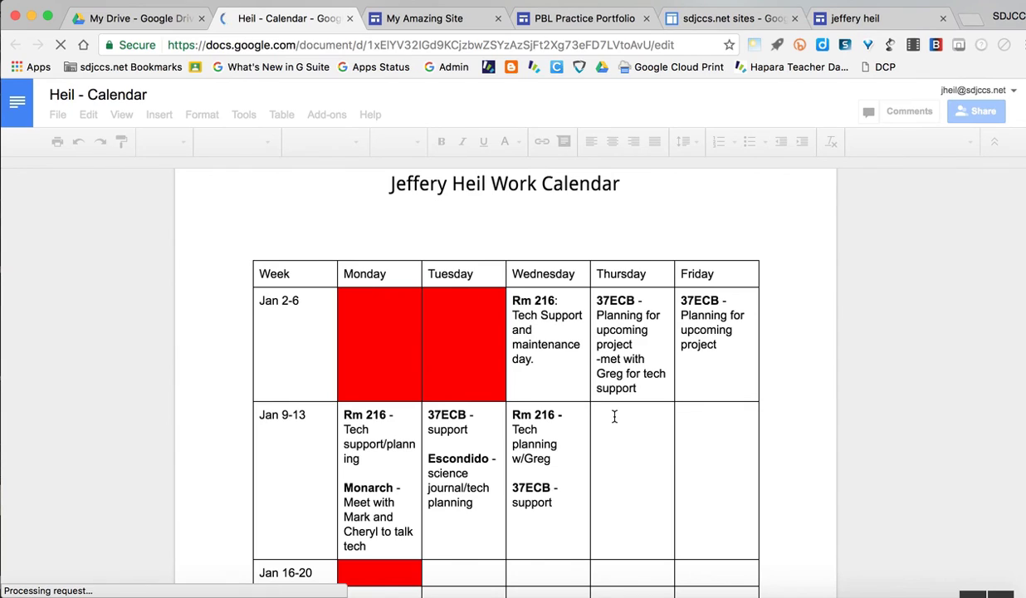
- Enter "Rm 216 - creating a screencast" in the Thursday cell of the Jan 9-13 week, with "creating a screencast" not bold
click(634, 415)
text(Rm)
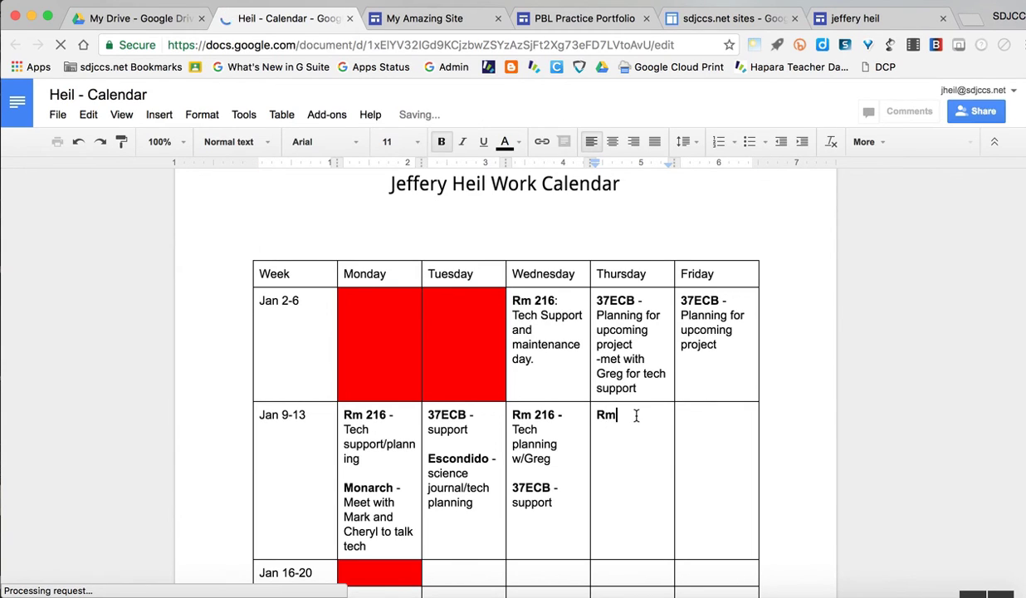
text( 2)
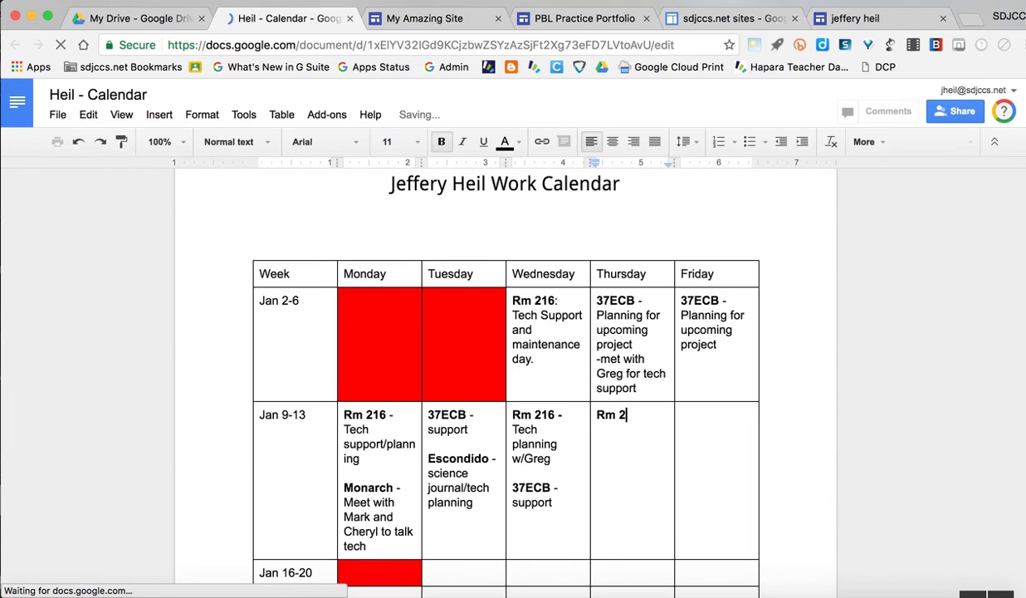
text(16 - )
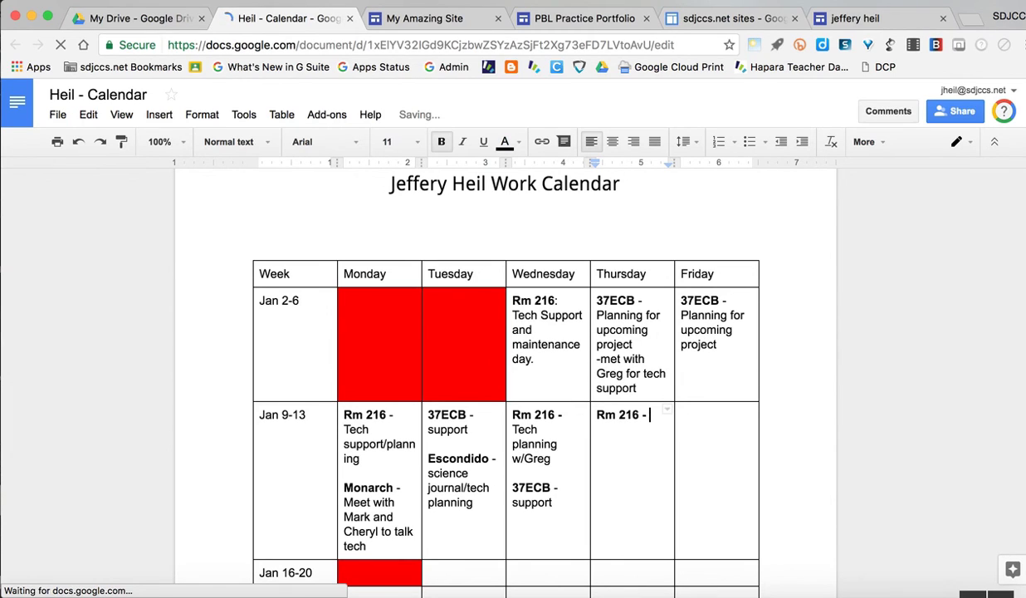
text(cr)
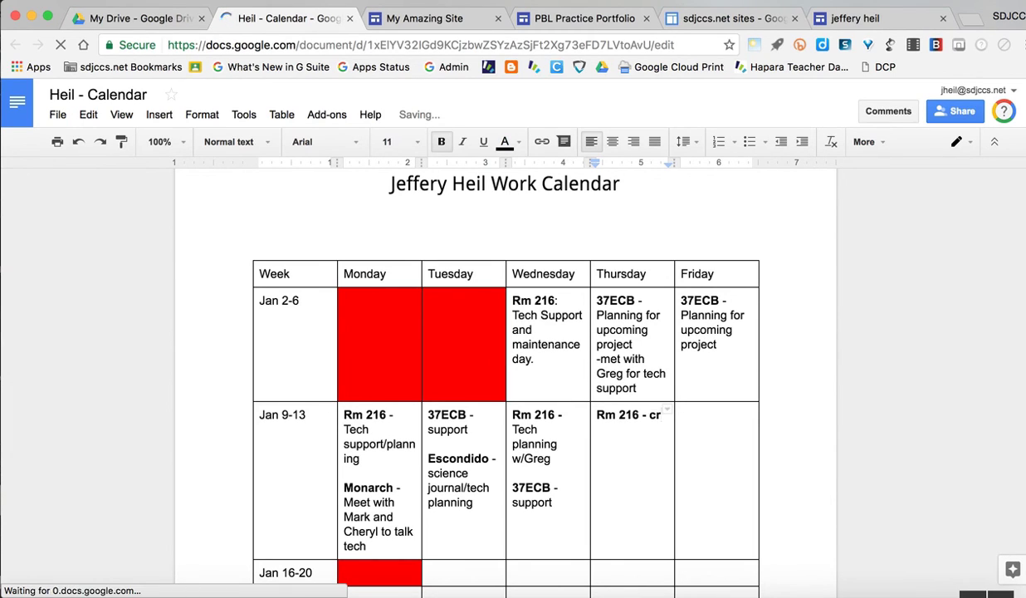
text(eating a screencast)
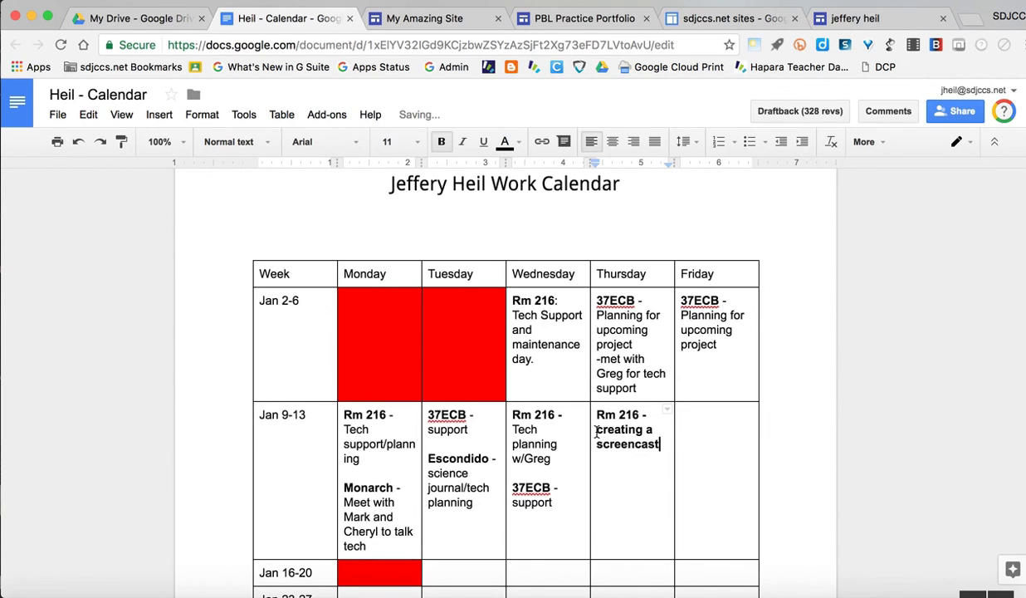
drag(596, 431, 664, 444)
key(super+b)
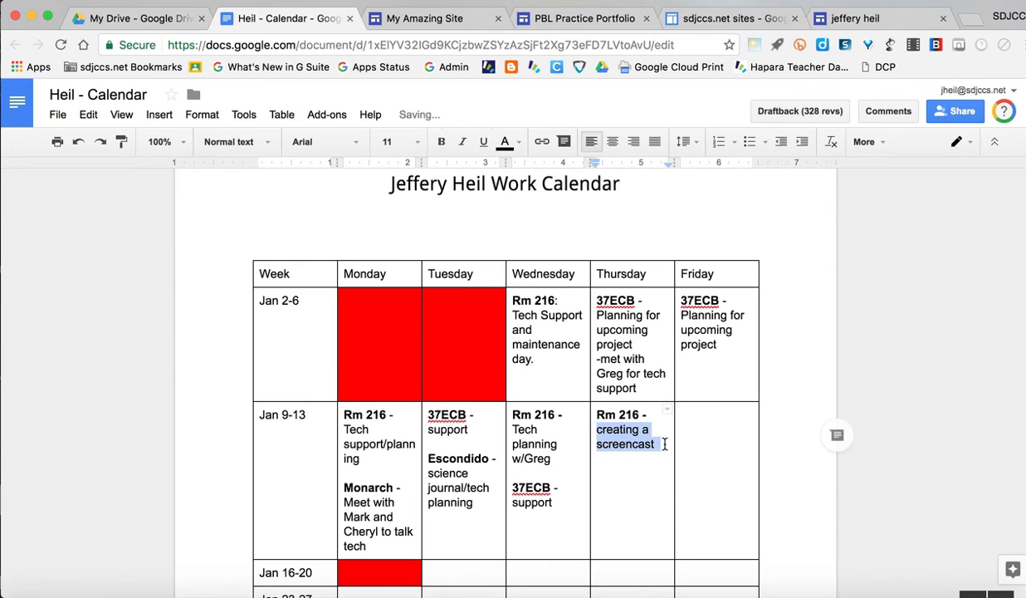
click(664, 451)
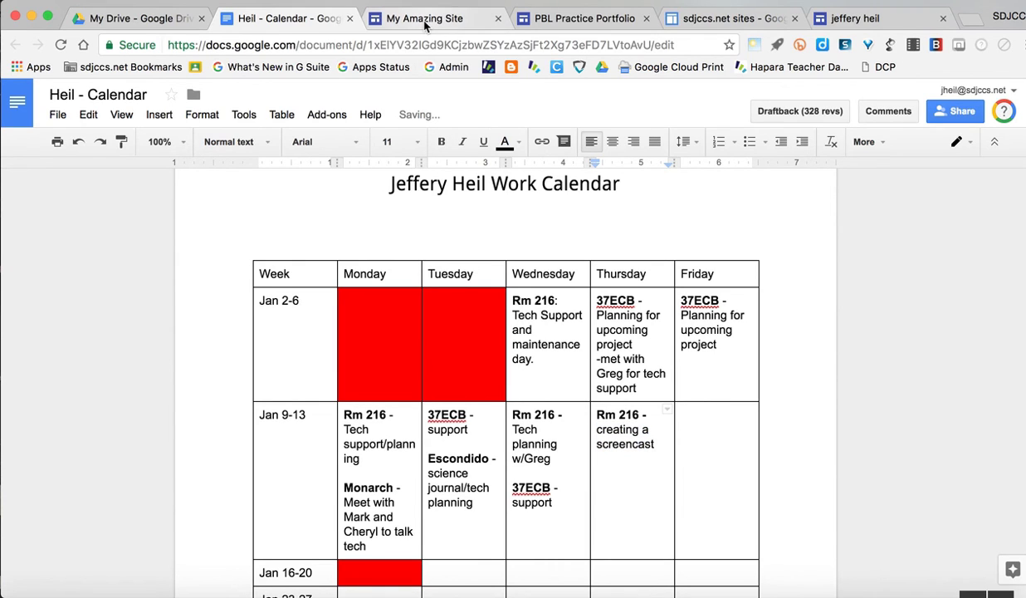
- Switch back to the My Amazing Site editor, reload it, and check the embedded calendar's Thursday entry and the folder list on My Notes
click(425, 20)
click(61, 44)
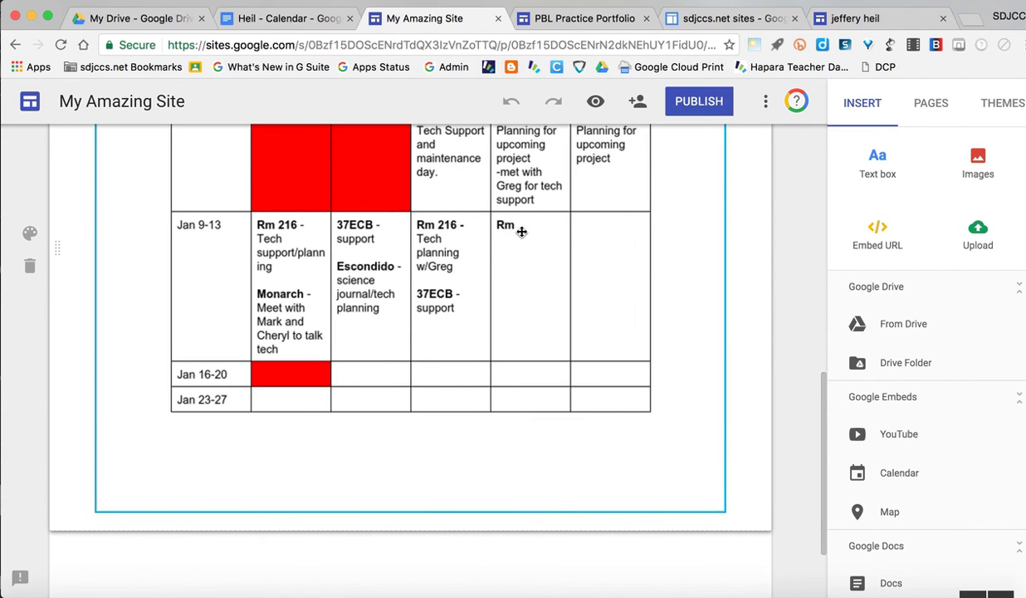
scroll(513, 283, up, 4)
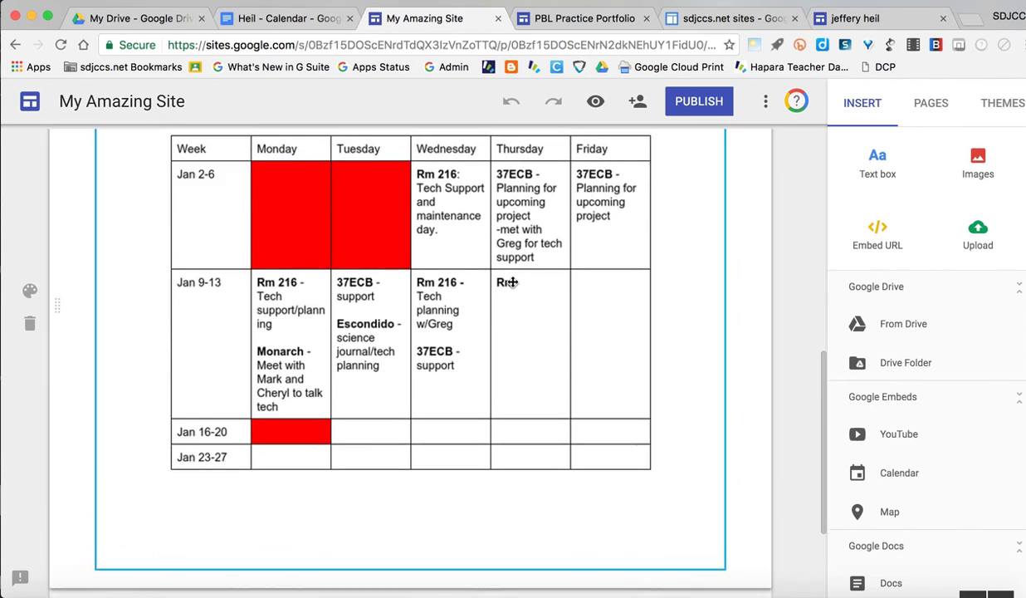
scroll(515, 509, up, 10)
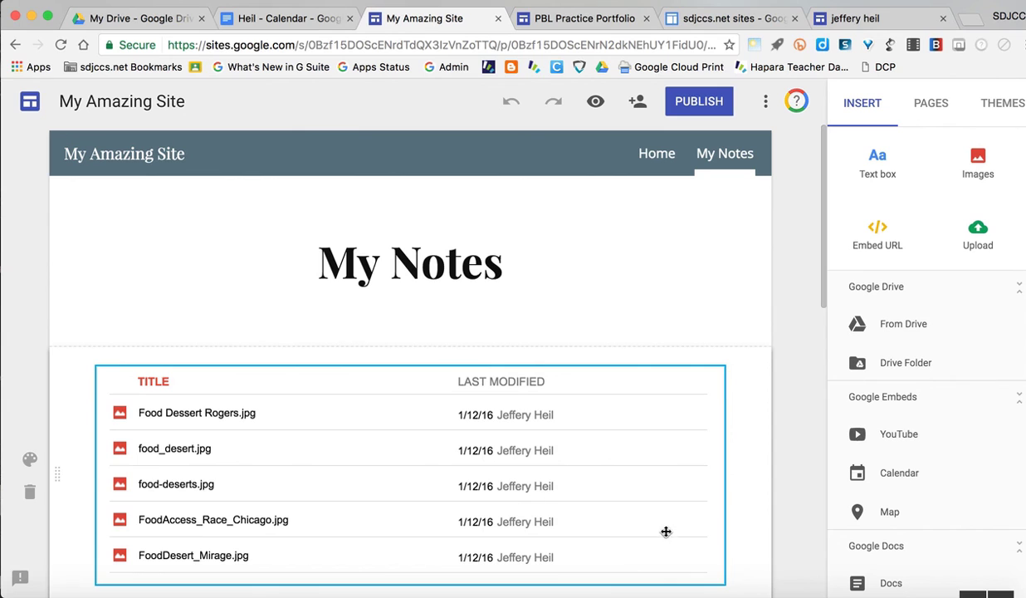
scroll(890, 512, down, 3)
scroll(890, 512, up, 3)
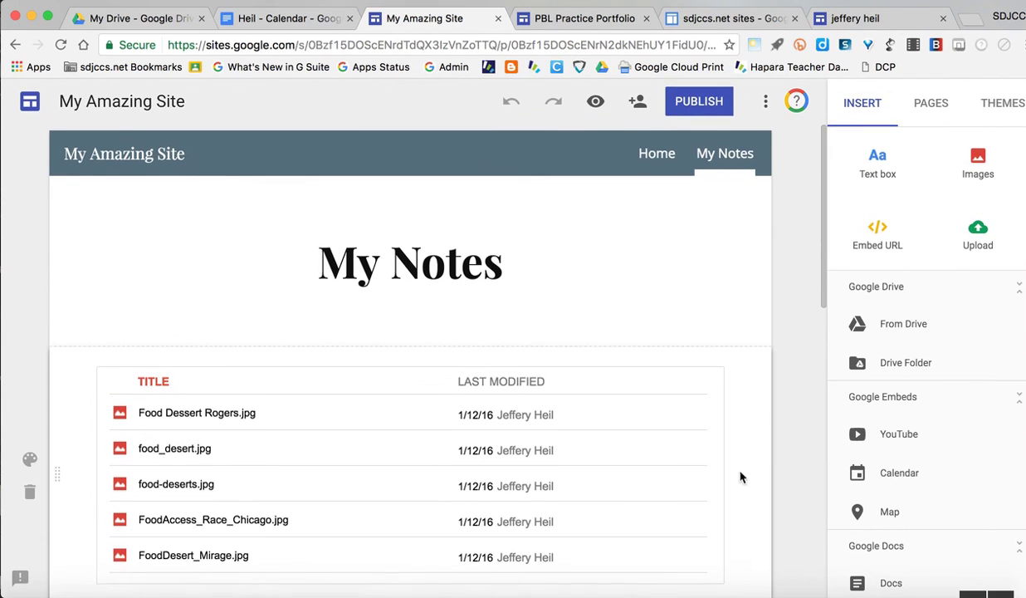
click(737, 425)
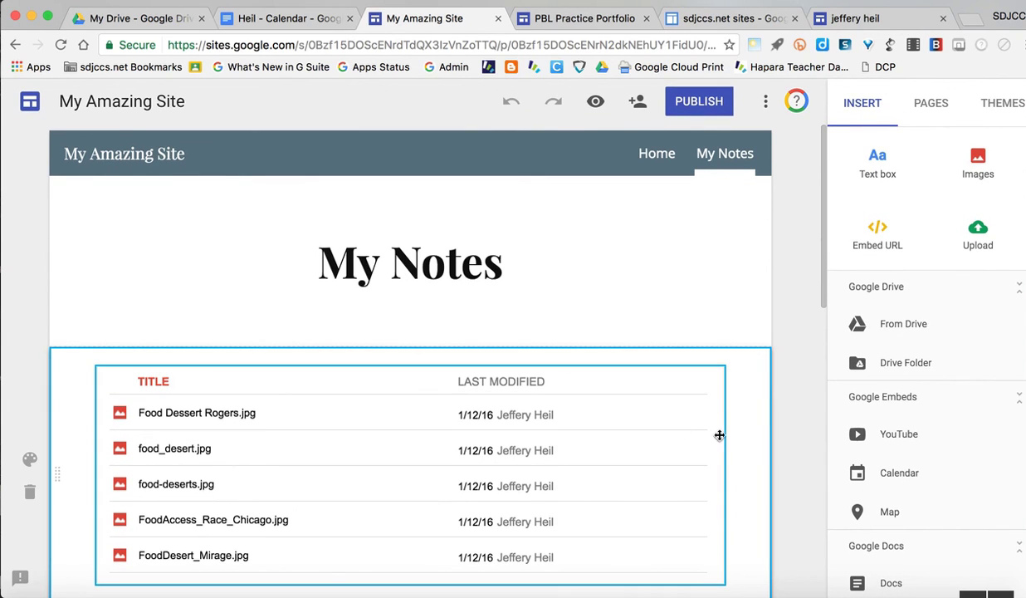
scroll(721, 437, down, 3)
scroll(722, 435, up, 3)
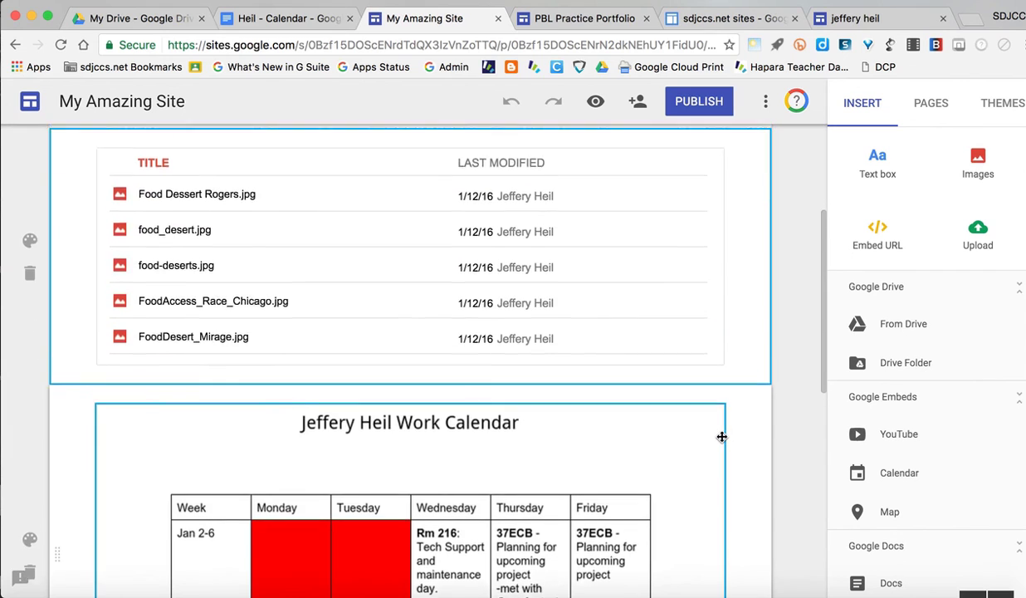
scroll(637, 376, up, 1)
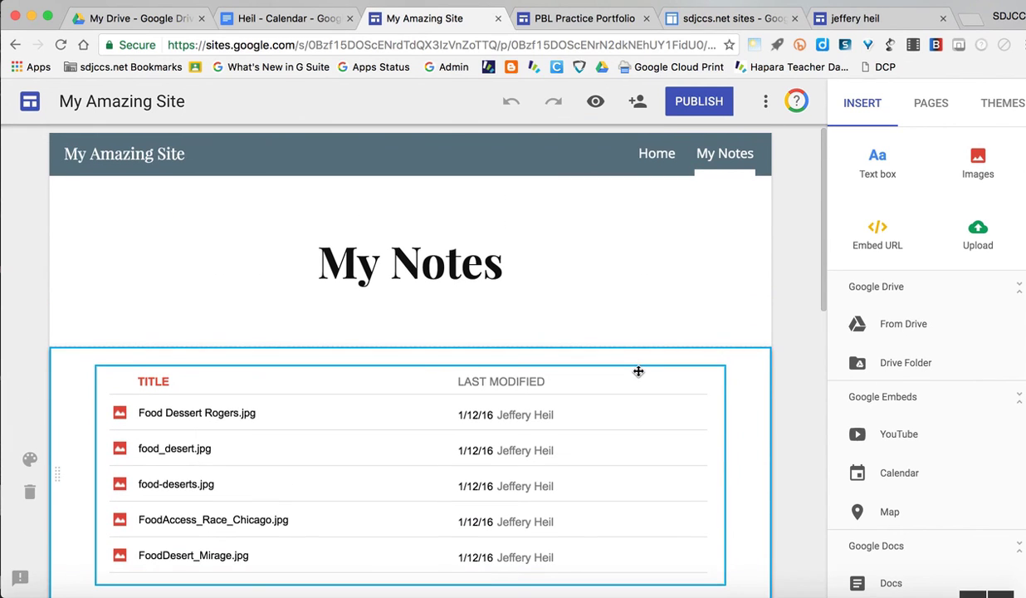
- Open the site's settings for adding editors, review the share link and who can edit, and close them
click(638, 103)
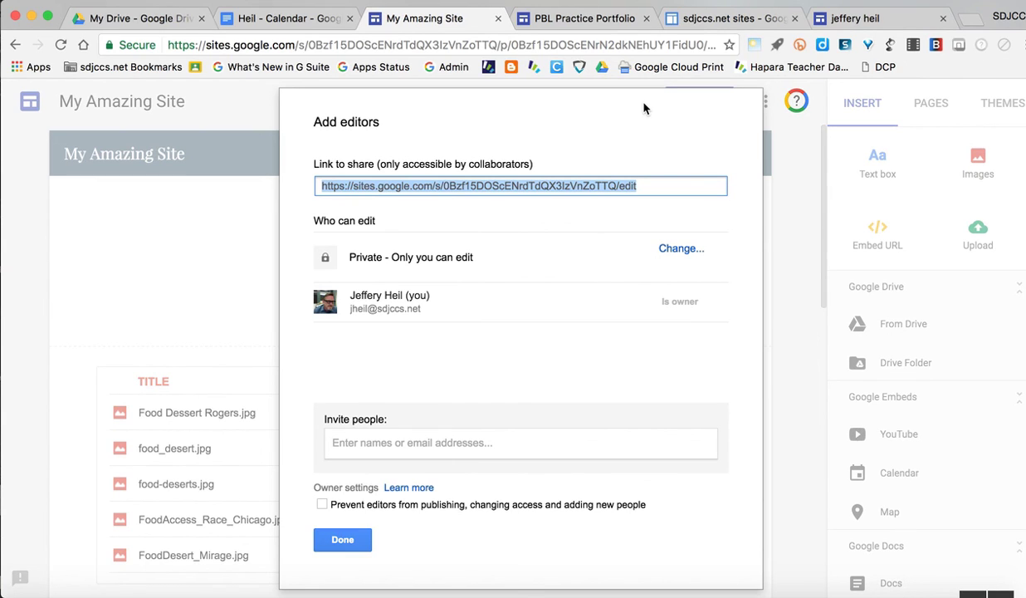
click(336, 540)
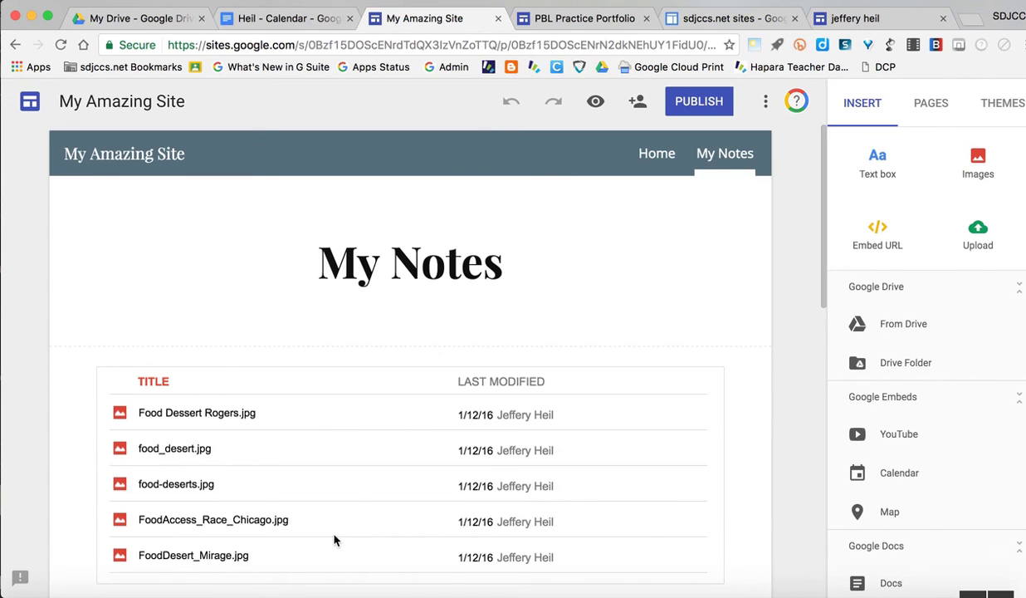
- Open the Home page and try to move the About Me section down below the biography
click(673, 157)
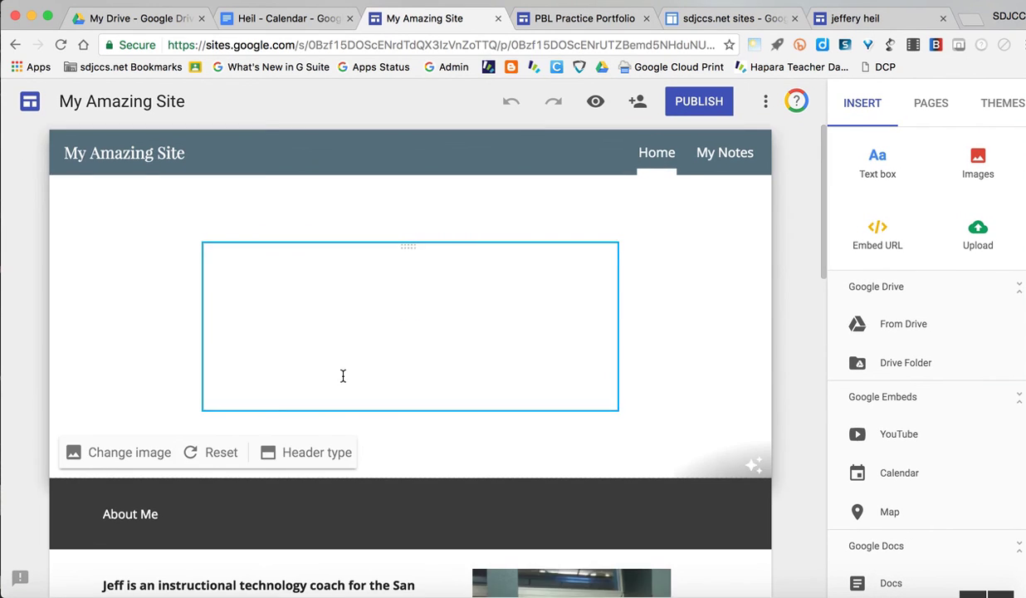
scroll(341, 378, down, 2)
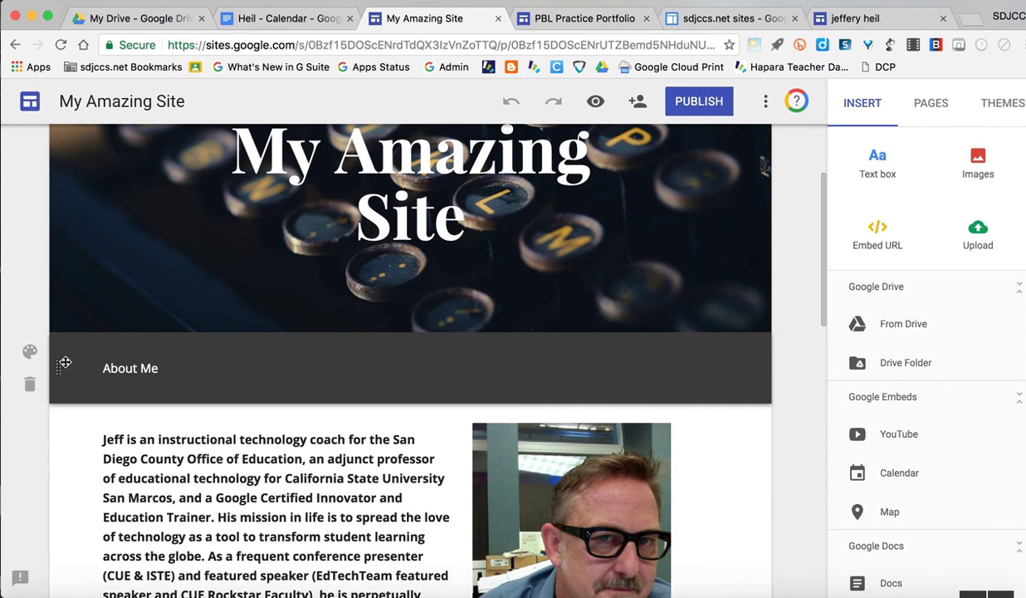
drag(65, 376, 87, 490)
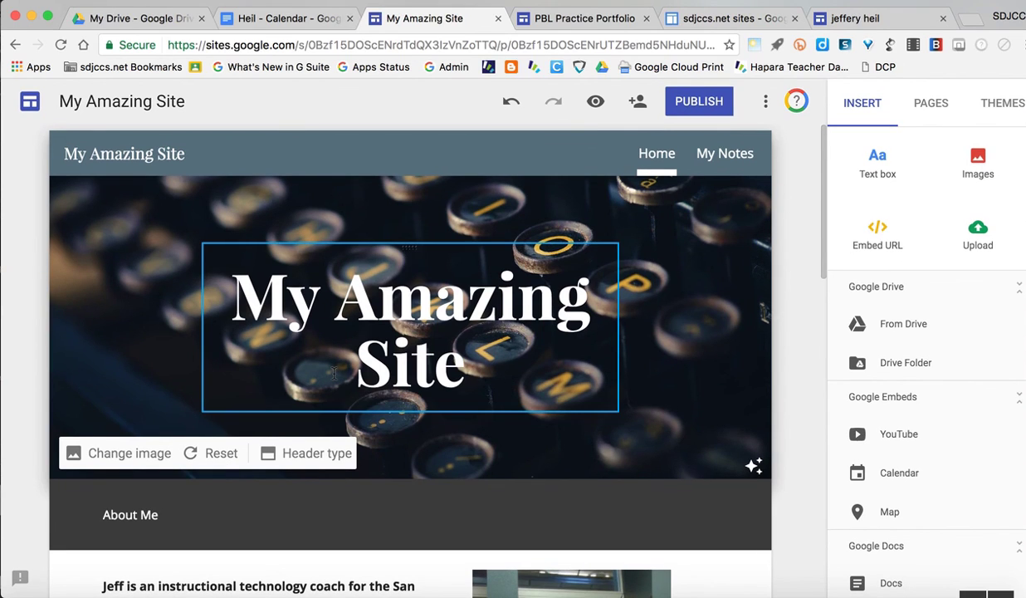